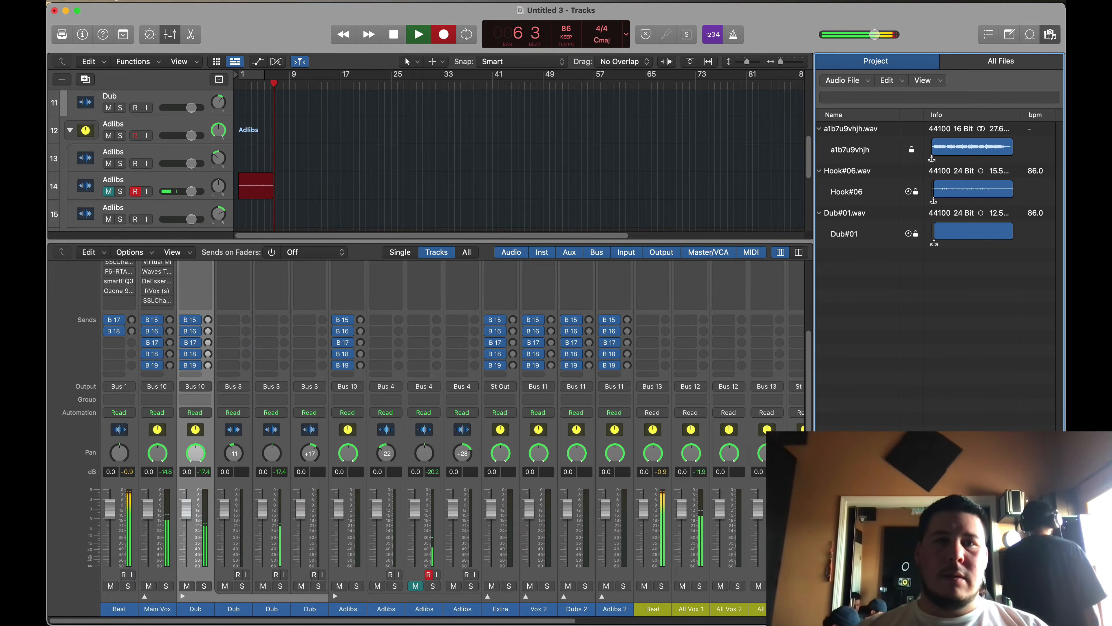
Step: Open the Dub#01 region in the audio track editor and set the secondary tool to the Marquee tool
{"action": "scroll", "coordinate": [275, 158], "scroll_direction": "up", "scroll_amount": 5}
{"action": "scroll", "coordinate": [274, 158], "scroll_direction": "down", "scroll_amount": 1}
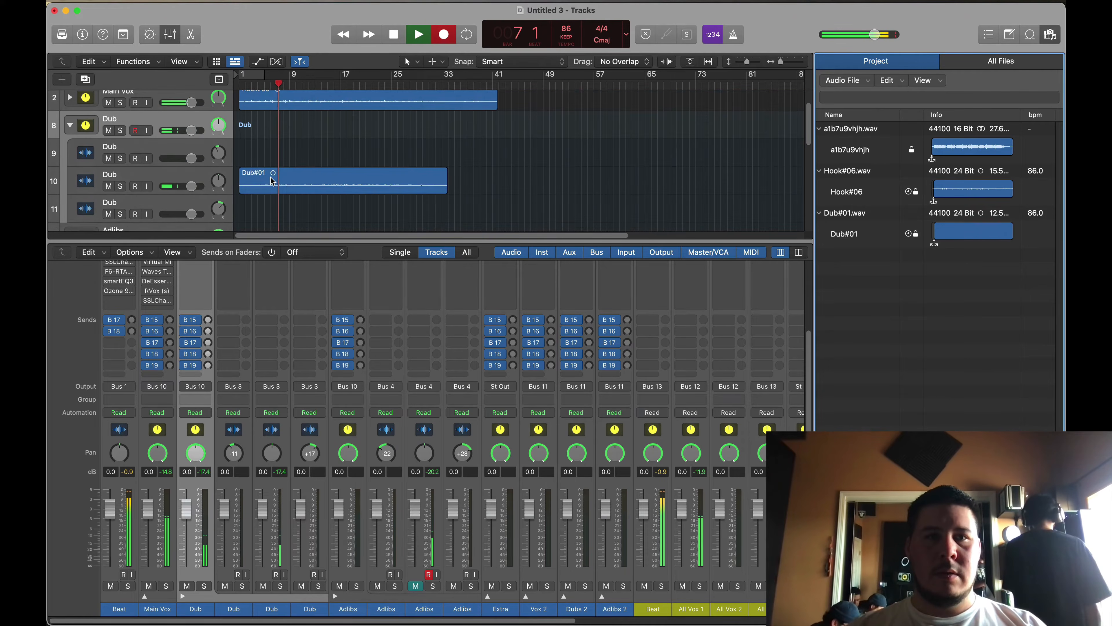
{"action": "double_click", "coordinate": [280, 180]}
{"action": "scroll", "coordinate": [323, 445], "scroll_direction": "up", "scroll_amount": 2}
{"action": "scroll", "coordinate": [324, 445], "scroll_direction": "left", "scroll_amount": 5}
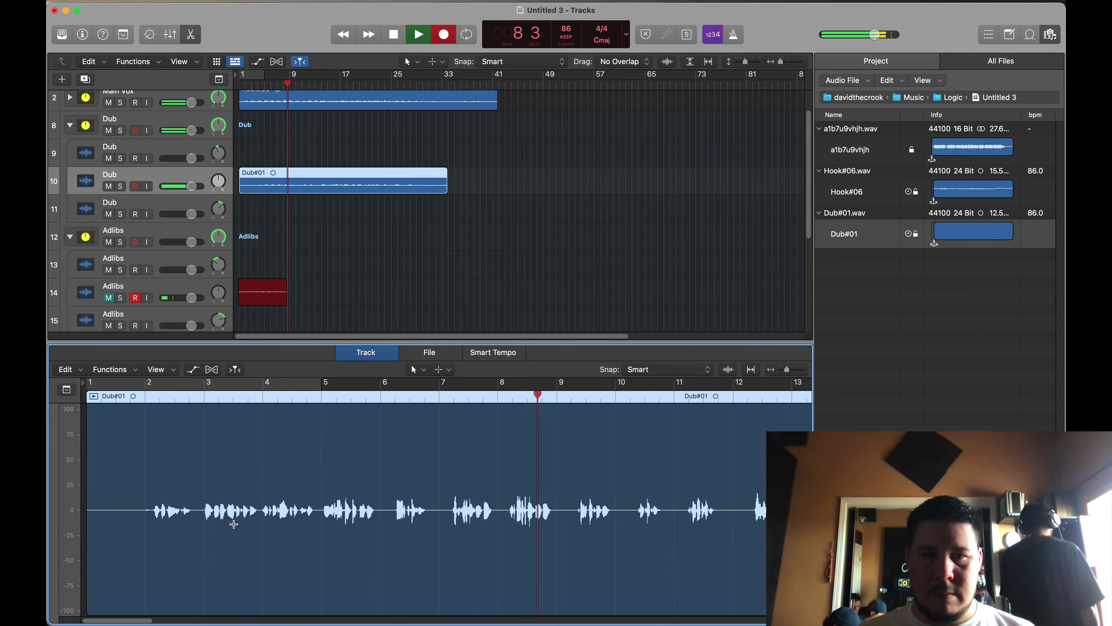
{"action": "left_click", "coordinate": [443, 369]}
{"action": "left_click", "coordinate": [464, 417]}
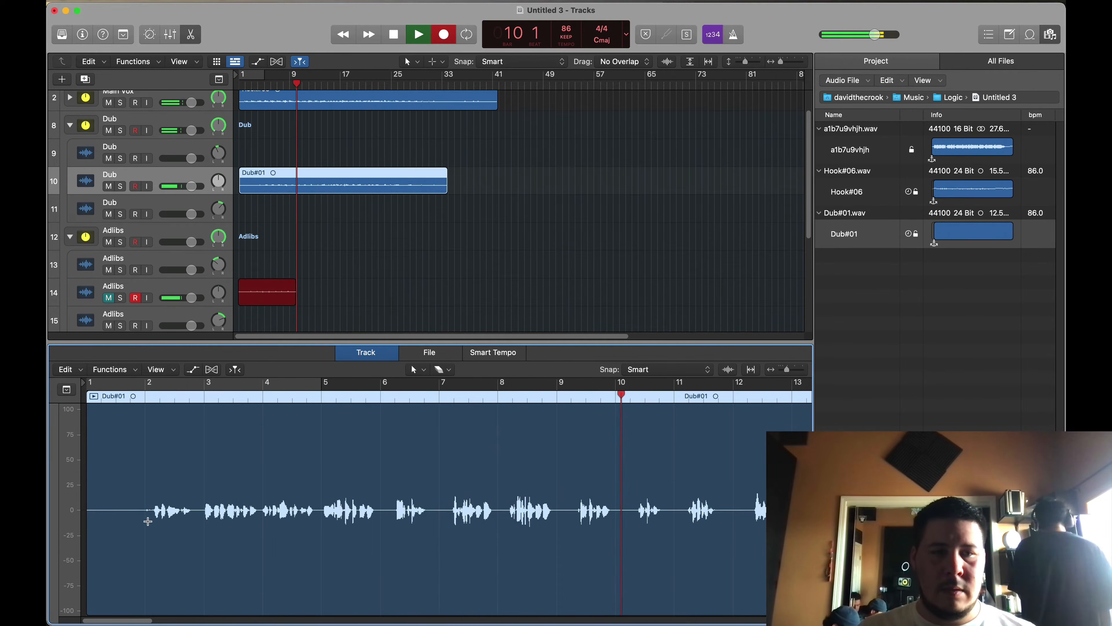
Step: Cut the silence before the first phrase of Dub#01 and the silent gap just before bar 3
{"action": "left_click_drag", "start_coordinate": [153, 521], "coordinate": [83, 522]}
{"action": "left_click", "coordinate": [121, 522]}
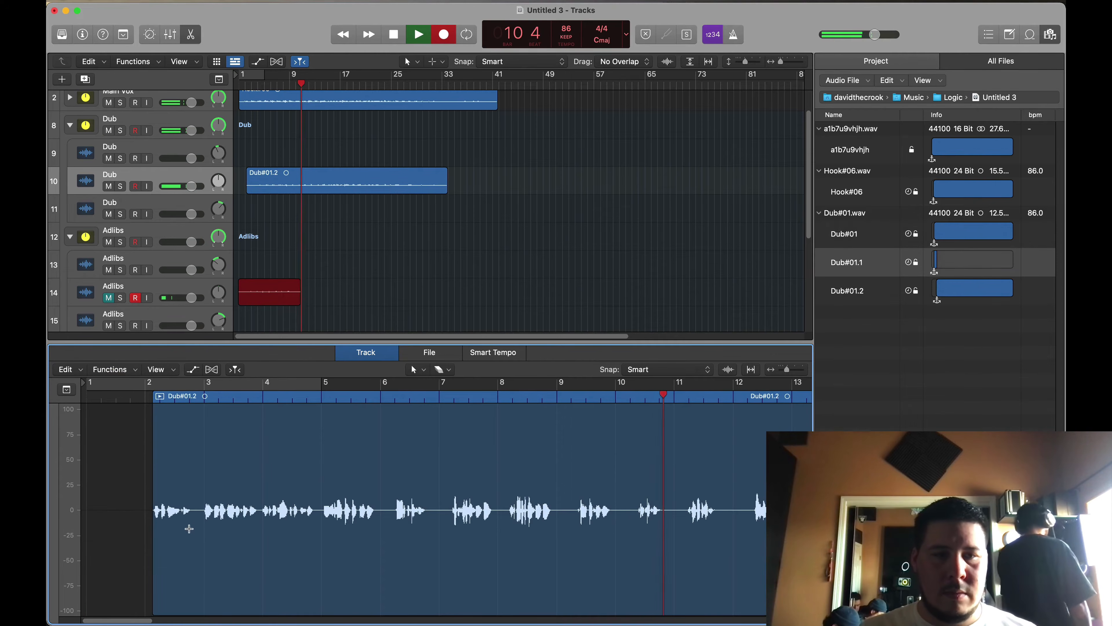
{"action": "left_click_drag", "start_coordinate": [196, 526], "coordinate": [205, 527]}
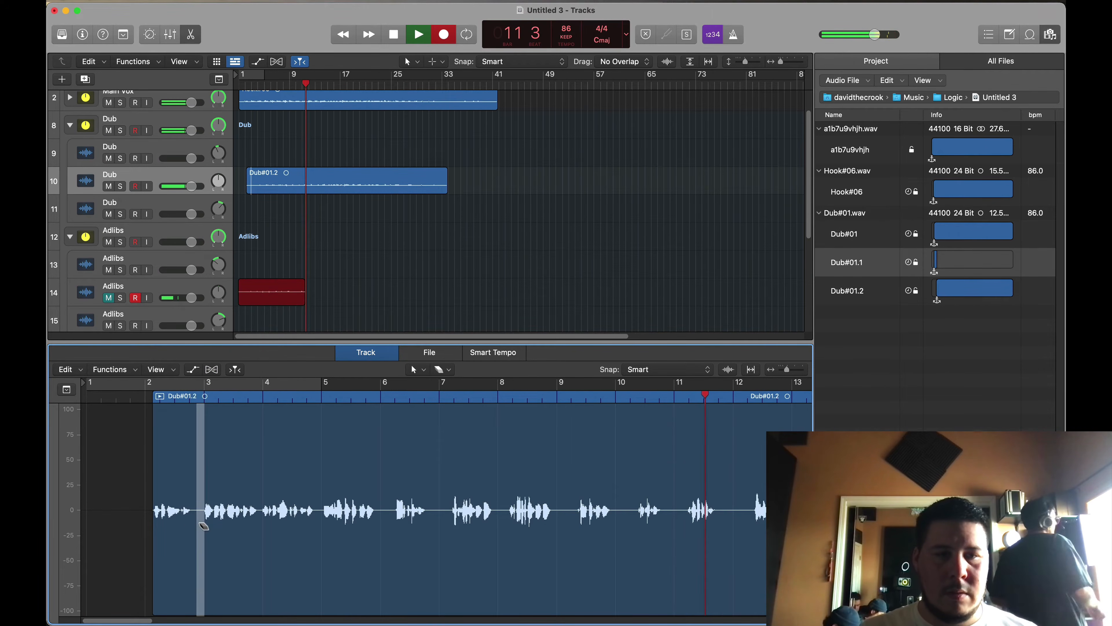
{"action": "left_click", "coordinate": [200, 526]}
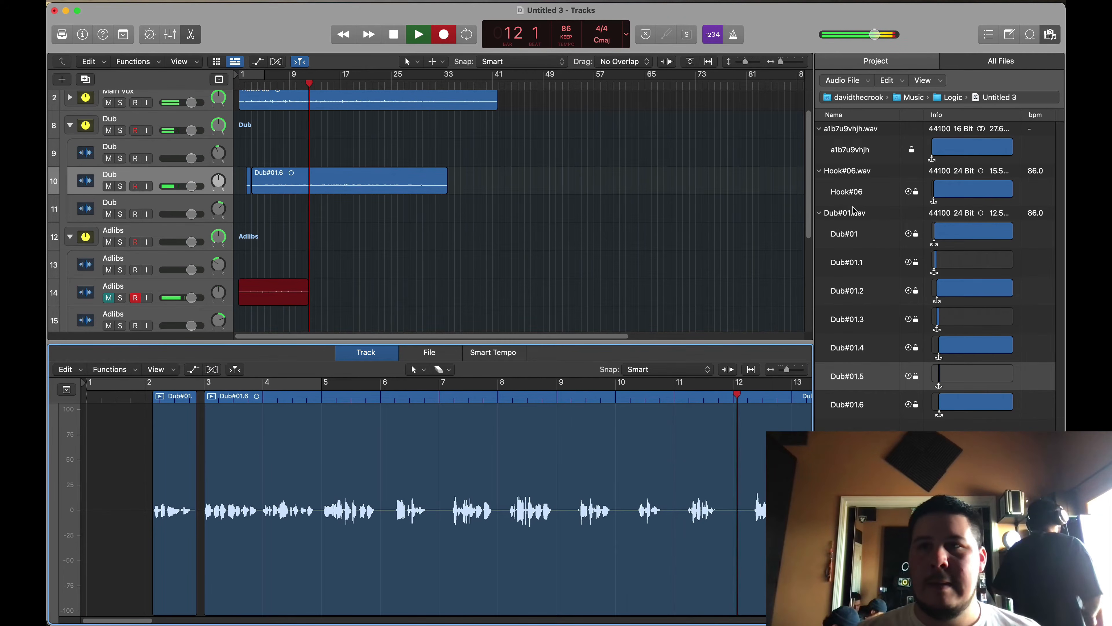
Step: Close the project audio browser and cut the silent gap around bar 4 out of the Dub region
{"action": "left_click", "coordinate": [1051, 35]}
{"action": "scroll", "coordinate": [568, 471], "scroll_direction": "up", "scroll_amount": 5}
{"action": "scroll", "coordinate": [570, 470], "scroll_direction": "right", "scroll_amount": 2}
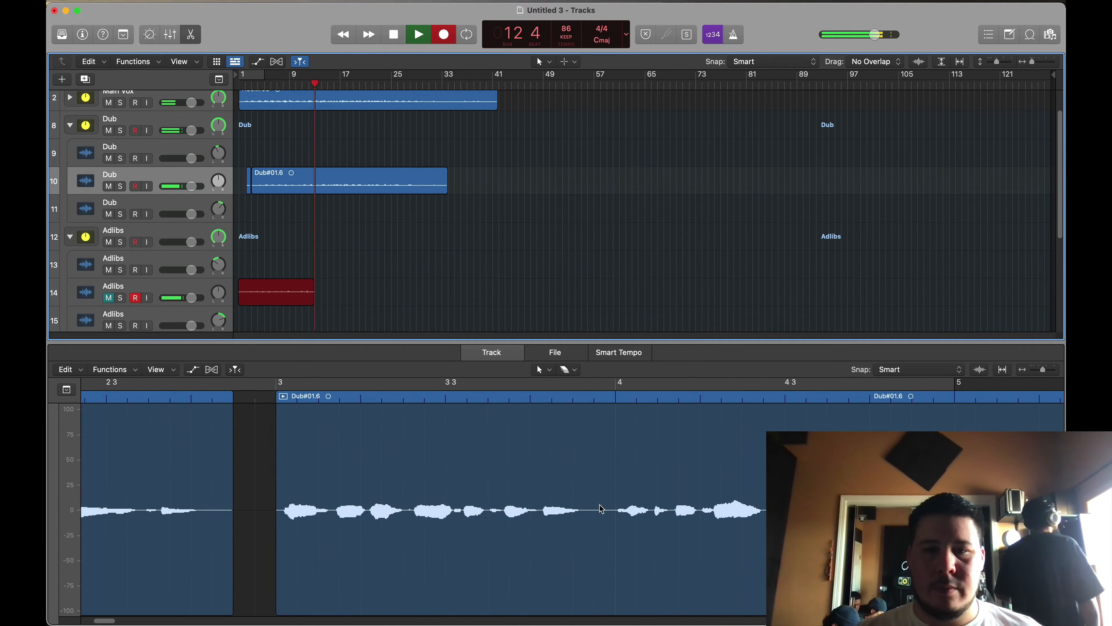
{"action": "left_click_drag", "start_coordinate": [588, 524], "coordinate": [758, 529]}
{"action": "left_click", "coordinate": [609, 529]}
{"action": "scroll", "coordinate": [608, 525], "scroll_direction": "right", "scroll_amount": 5}
{"action": "key", "text": "Delete"}
Step: Cut the silent gaps between the following Dub phrases up to just after bar 7
{"action": "scroll", "coordinate": [658, 521], "scroll_direction": "right", "scroll_amount": 5}
{"action": "key", "text": "Delete"}
{"action": "scroll", "coordinate": [752, 529], "scroll_direction": "right", "scroll_amount": 5}
{"action": "left_click_drag", "start_coordinate": [667, 521], "coordinate": [801, 521]}
{"action": "key", "text": "Delete"}
{"action": "scroll", "coordinate": [634, 529], "scroll_direction": "right", "scroll_amount": 5}
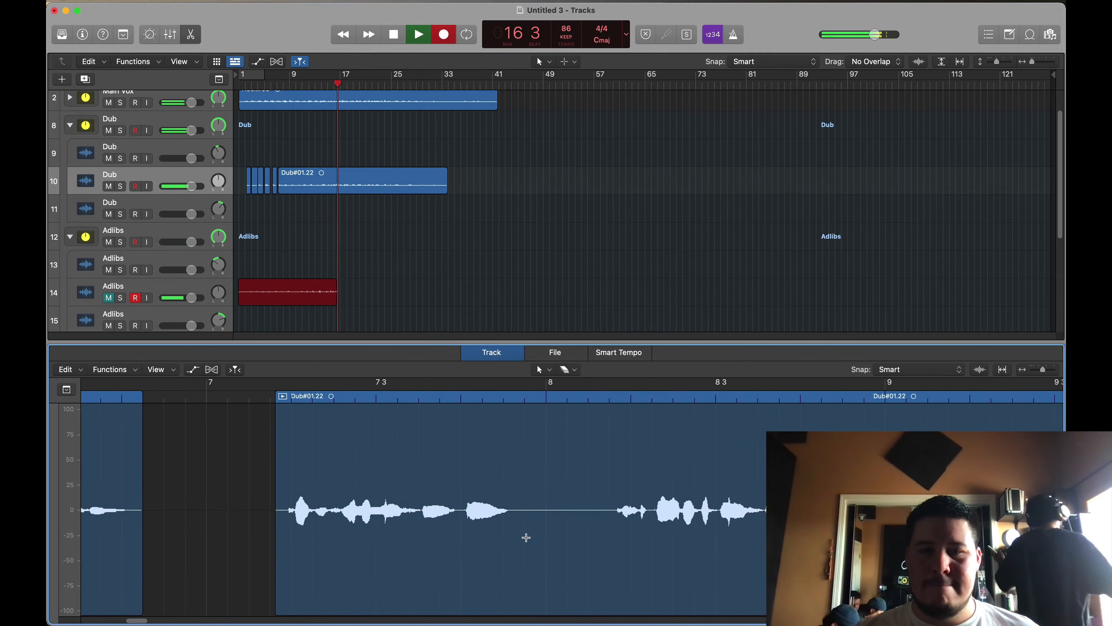
Step: Marquee-select and delete the silent gaps around bars 8 and 9 of the Dub region
{"action": "left_click_drag", "start_coordinate": [524, 532], "coordinate": [617, 531]}
{"action": "left_click", "coordinate": [594, 532]}
{"action": "scroll", "coordinate": [594, 531], "scroll_direction": "right", "scroll_amount": 5}
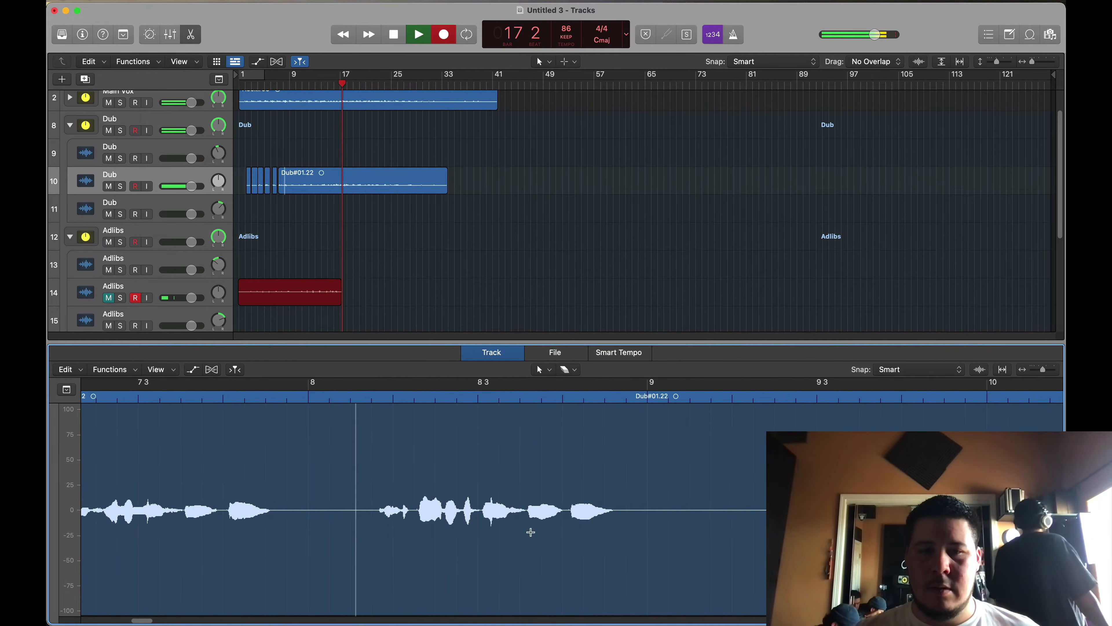
{"action": "left_click_drag", "start_coordinate": [279, 529], "coordinate": [375, 528]}
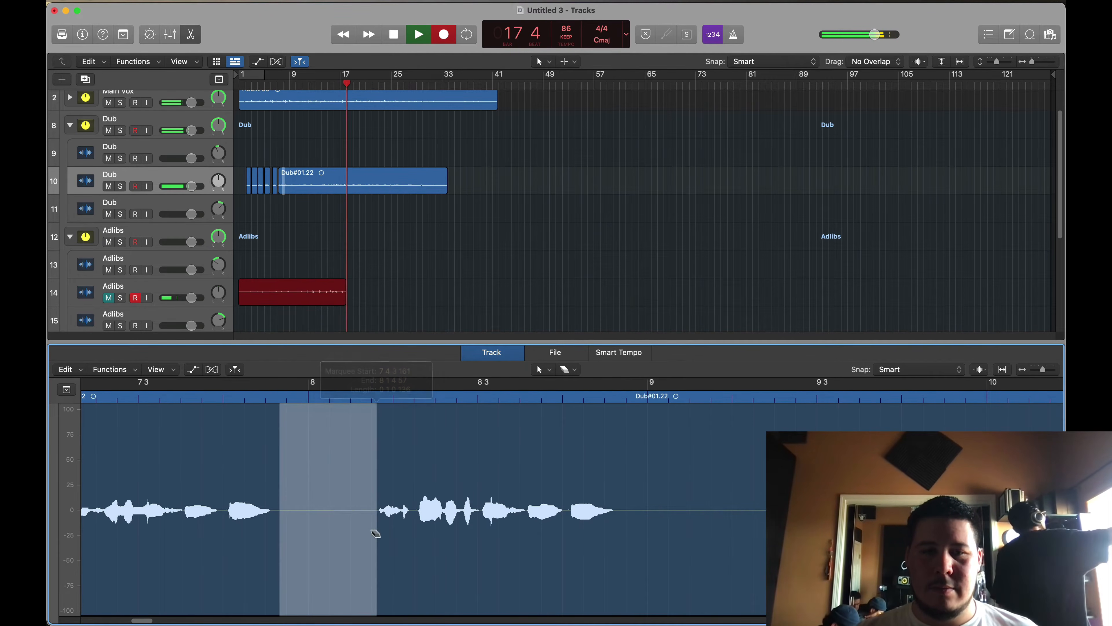
{"action": "key", "text": "Delete"}
{"action": "scroll", "coordinate": [373, 525], "scroll_direction": "right", "scroll_amount": 5}
{"action": "left_click_drag", "start_coordinate": [520, 532], "coordinate": [690, 523]}
{"action": "key", "text": "Delete"}
Step: Remove the silent sections around bars 10 and 11 of the Dub region
{"action": "scroll", "coordinate": [648, 523], "scroll_direction": "right", "scroll_amount": 5}
{"action": "scroll", "coordinate": [569, 526], "scroll_direction": "right", "scroll_amount": 3}
{"action": "left_click_drag", "start_coordinate": [529, 527], "coordinate": [673, 526]}
{"action": "key", "text": "Delete"}
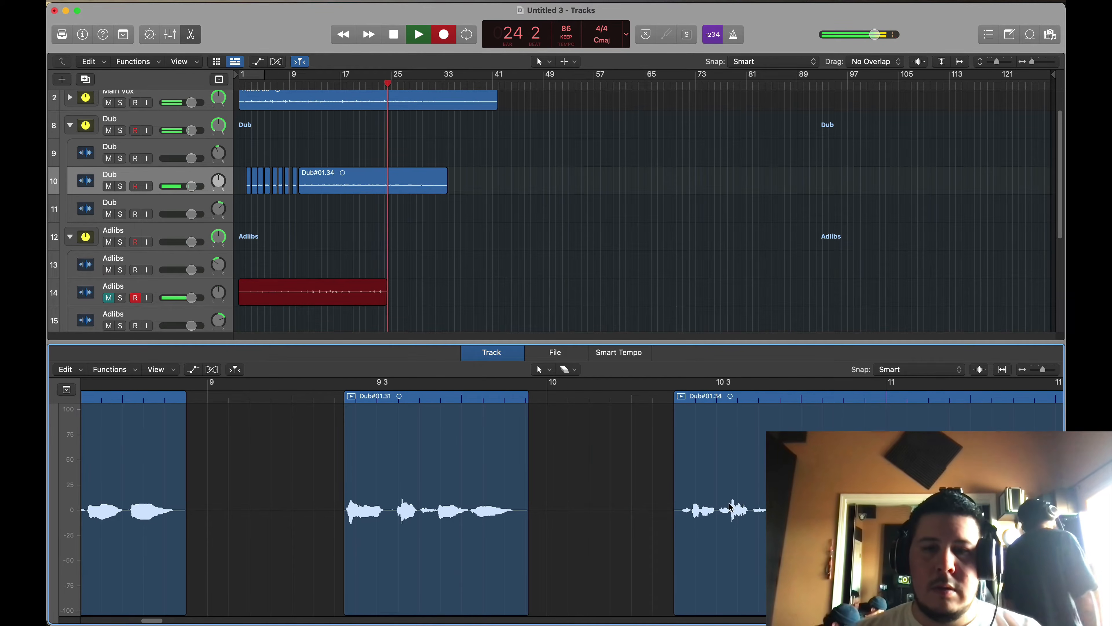
{"action": "left_click_drag", "start_coordinate": [649, 527], "coordinate": [751, 531]}
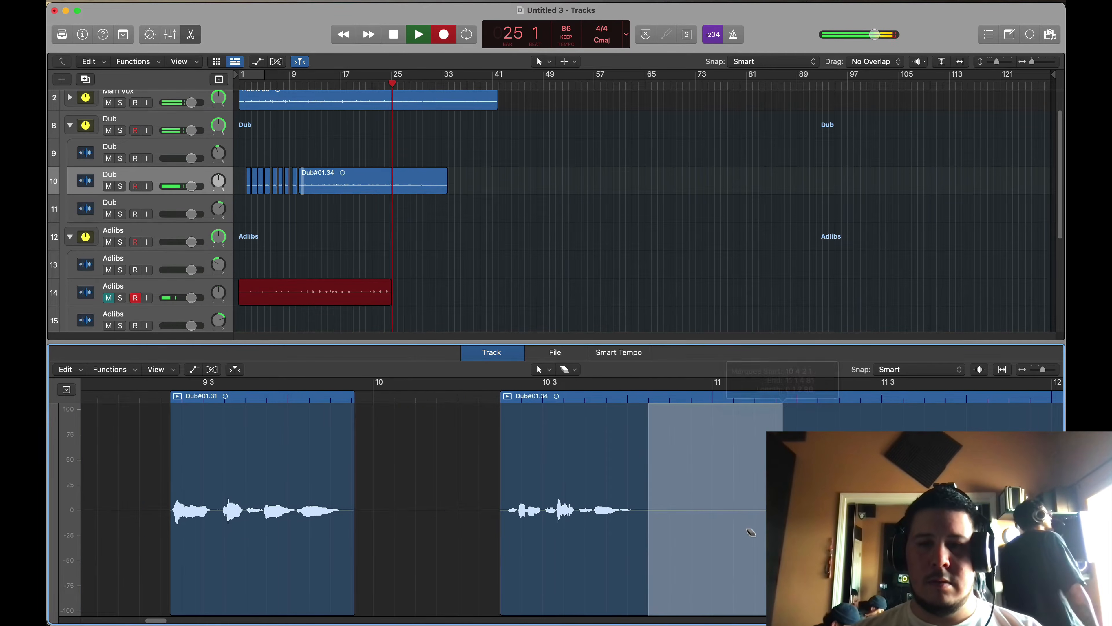
{"action": "left_click", "coordinate": [751, 531], "text": "super"}
Step: Remove the silence around bar 12 and after the phrase ending just before bar 13 in the Dub region
{"action": "scroll", "coordinate": [745, 527], "scroll_direction": "right", "scroll_amount": 8}
{"action": "left_click_drag", "start_coordinate": [584, 525], "coordinate": [742, 529]}
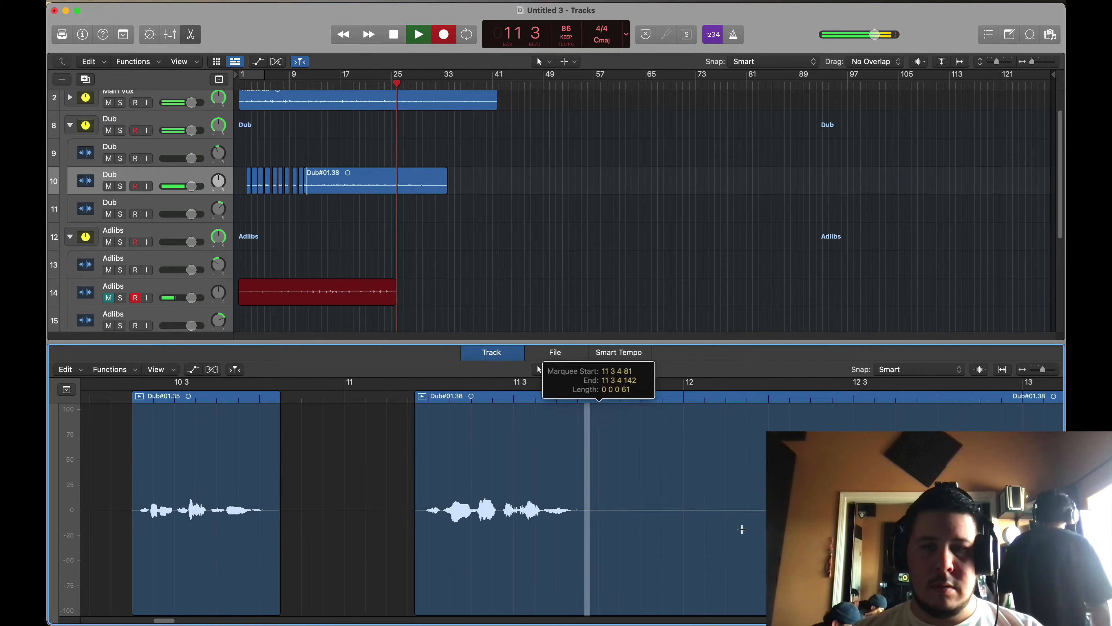
{"action": "left_click", "coordinate": [742, 529], "text": "super"}
{"action": "scroll", "coordinate": [634, 523], "scroll_direction": "right", "scroll_amount": 6}
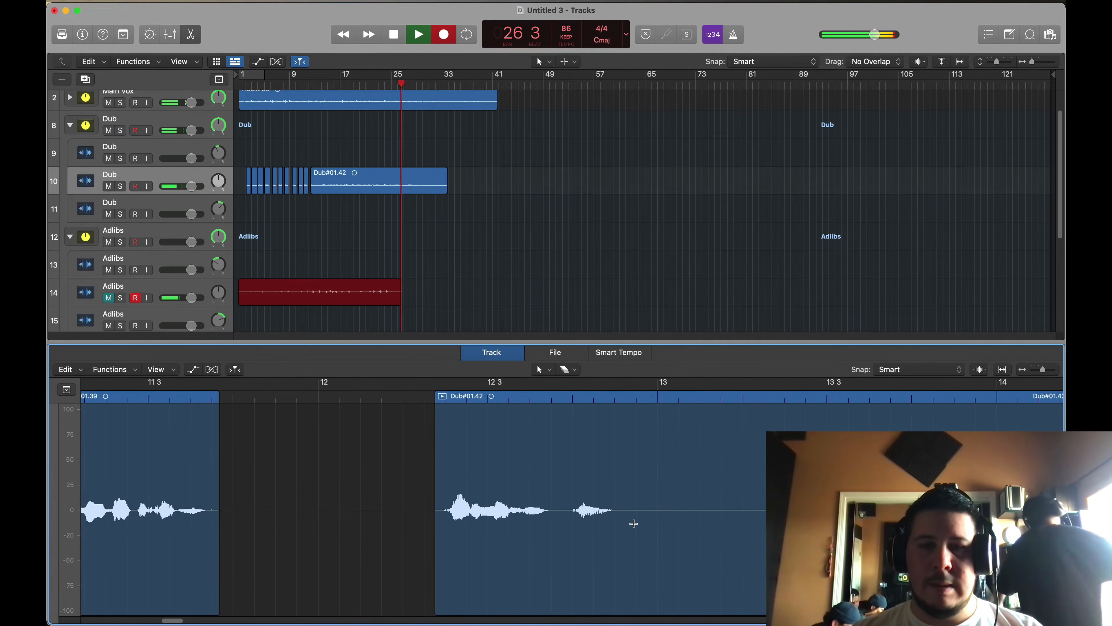
{"action": "left_click_drag", "start_coordinate": [634, 523], "coordinate": [775, 528]}
{"action": "left_click", "coordinate": [713, 528], "text": "super"}
{"action": "scroll", "coordinate": [713, 529], "scroll_direction": "right", "scroll_amount": 6}
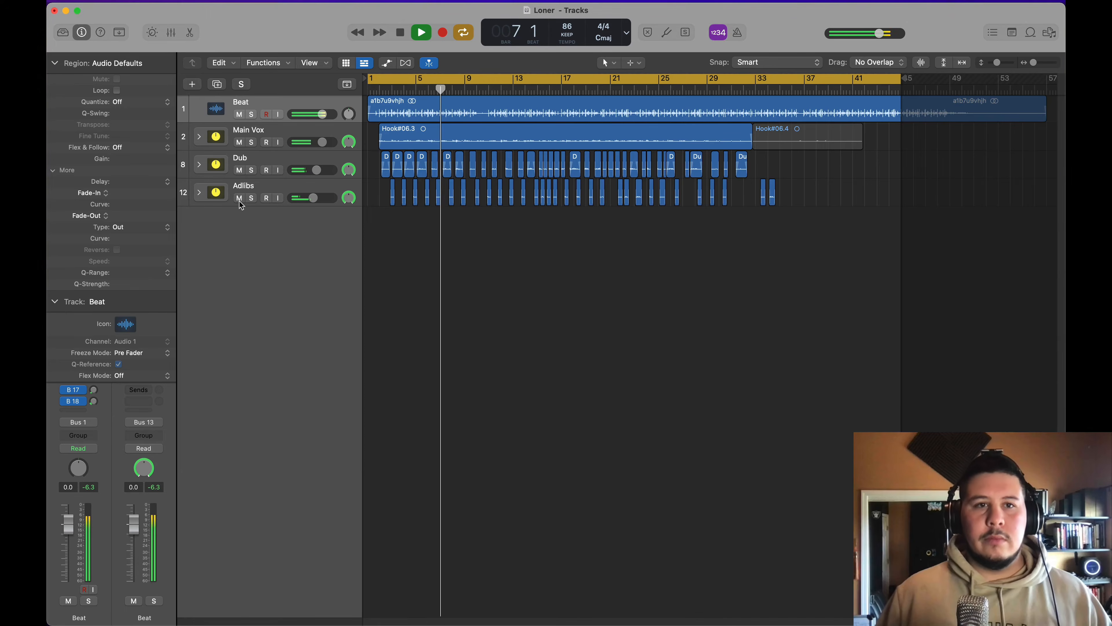
Step: Stop playback, select the Main Vox track and show the mixer enlarged enough to reveal the full channel strips
{"action": "key", "text": "space"}
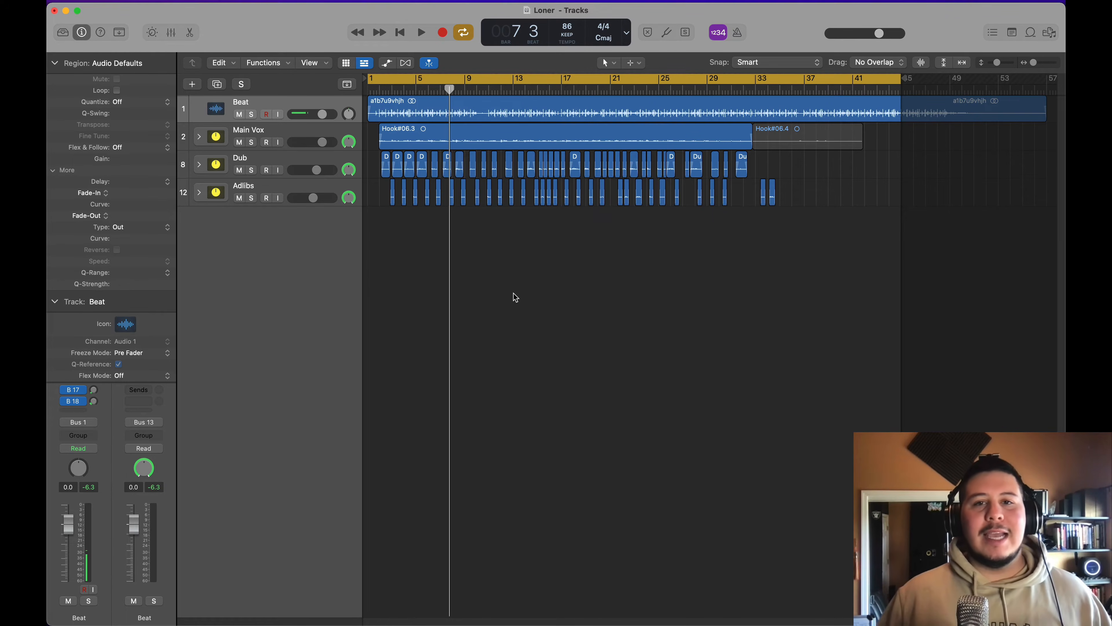
{"action": "key", "text": "Down"}
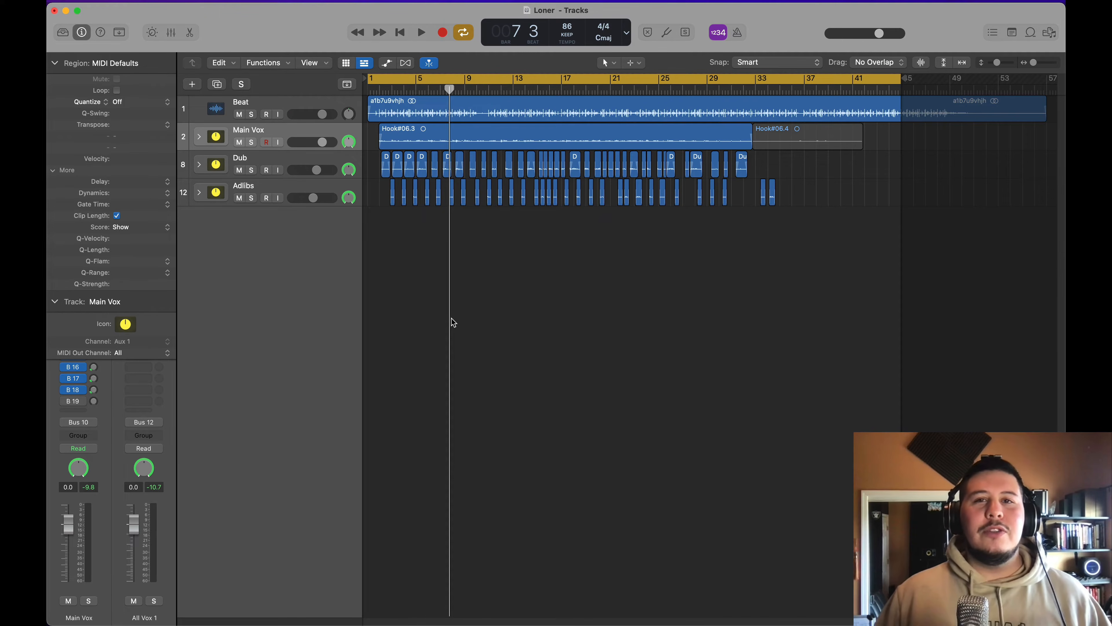
{"action": "left_click", "coordinate": [171, 33]}
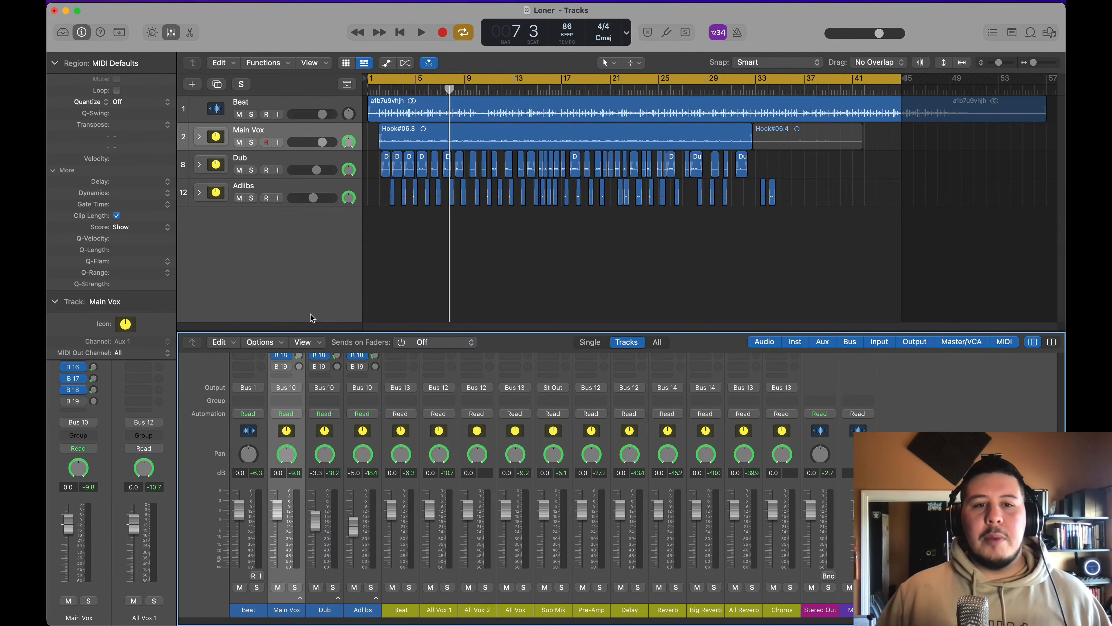
{"action": "left_click_drag", "start_coordinate": [308, 329], "coordinate": [307, 137]}
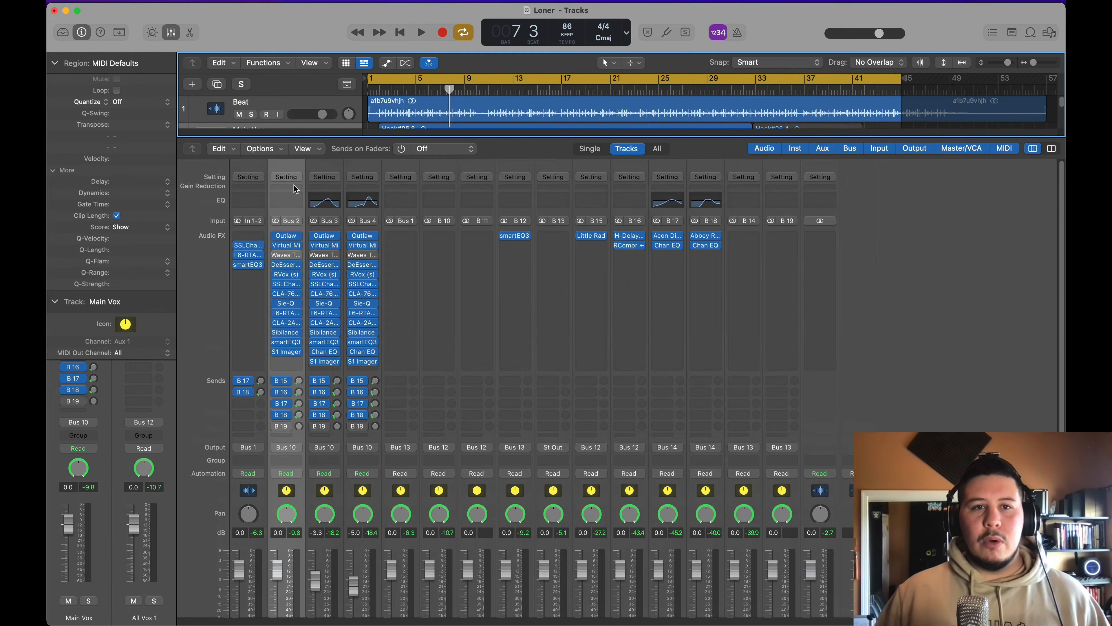
Step: Copy the Main Vox channel strip setting and paste it onto the Dub channel strip
{"action": "left_click", "coordinate": [296, 177]}
{"action": "left_click", "coordinate": [307, 218]}
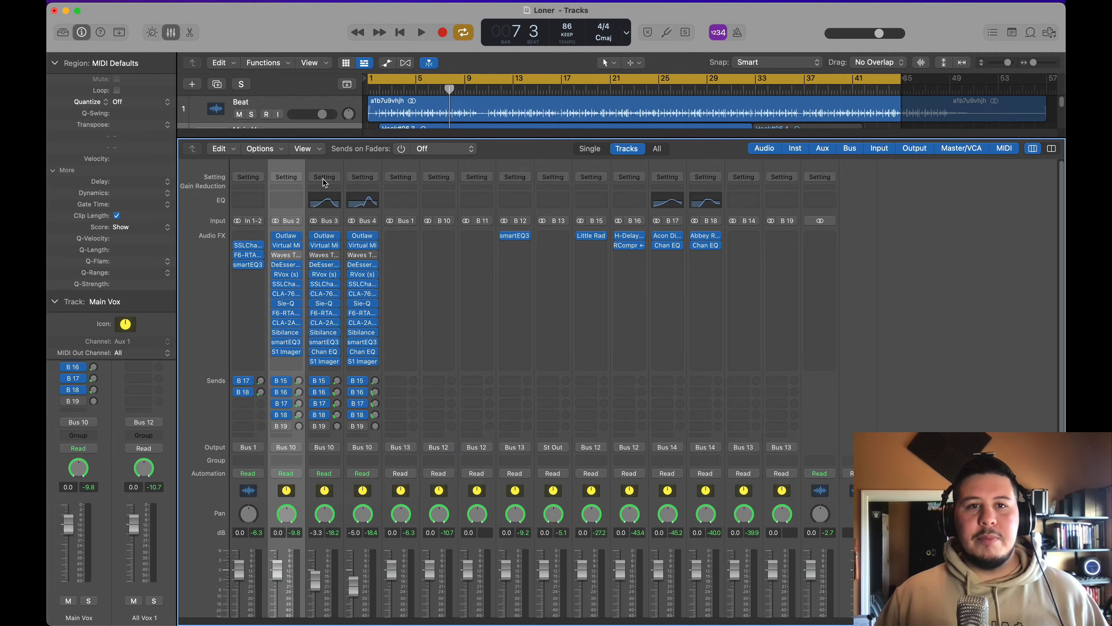
{"action": "left_click", "coordinate": [324, 178]}
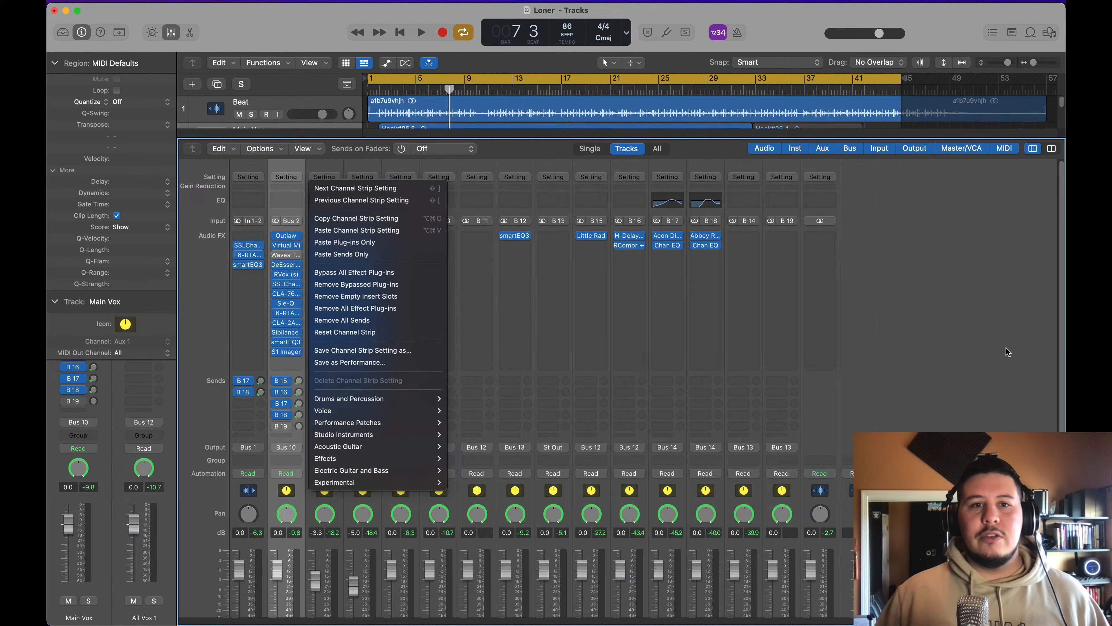
{"action": "left_click", "coordinate": [405, 232]}
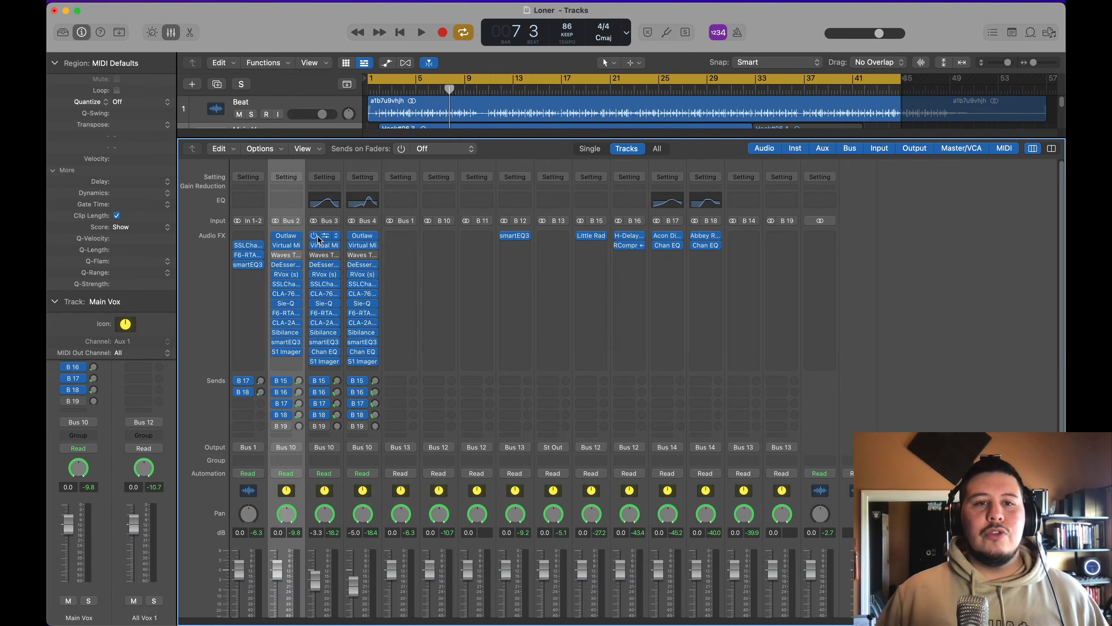
{"action": "left_click", "coordinate": [328, 178]}
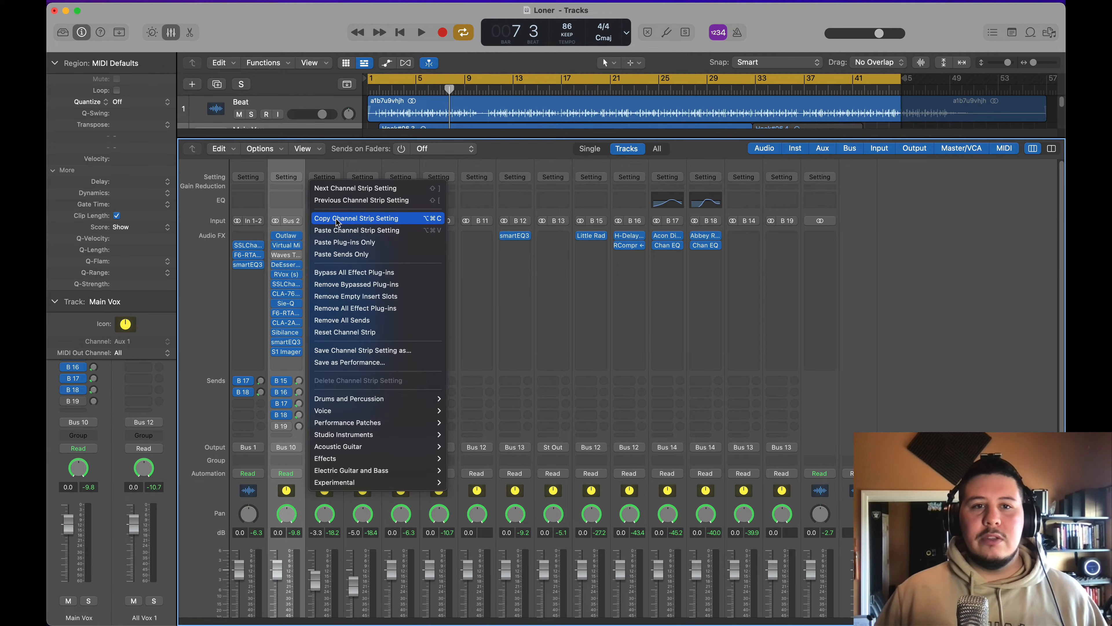
{"action": "left_click", "coordinate": [349, 235]}
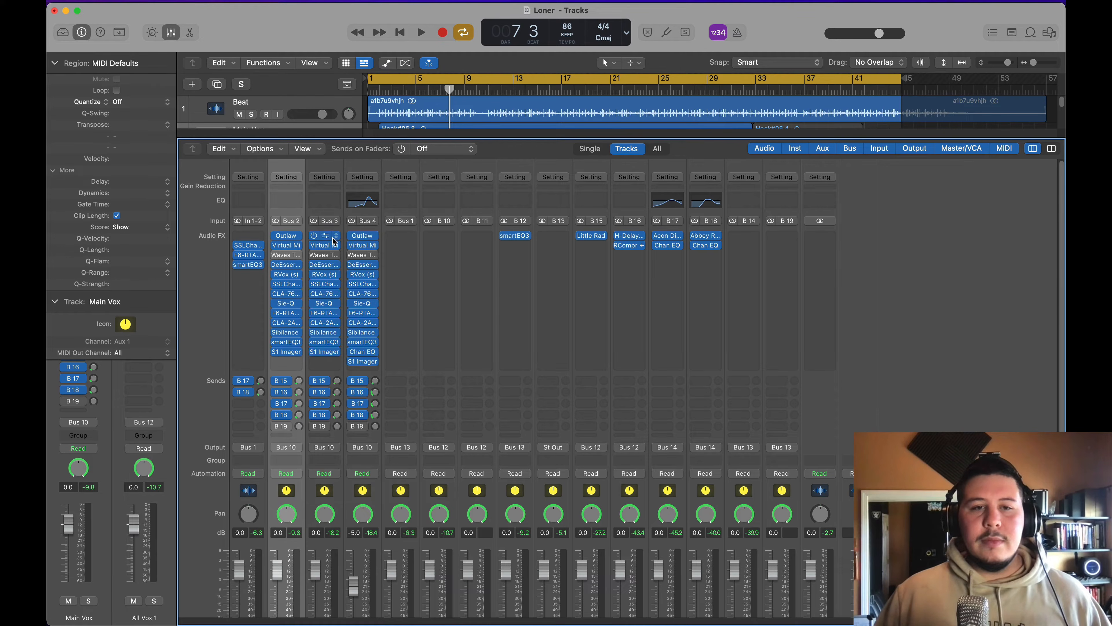
Step: Mute the Adlibs track, start playback and set the cycle range from about bar 3 to about bar 27
{"action": "scroll", "coordinate": [288, 128], "scroll_direction": "down", "scroll_amount": 2}
{"action": "left_click_drag", "start_coordinate": [286, 139], "coordinate": [280, 234]}
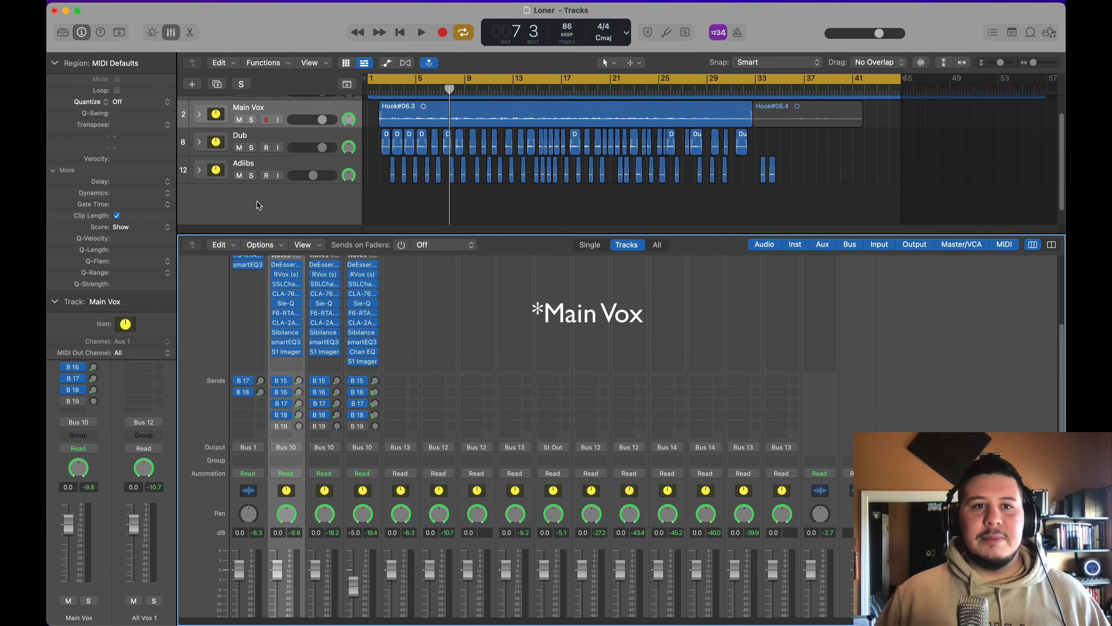
{"action": "left_click", "coordinate": [240, 177]}
{"action": "key", "text": "space"}
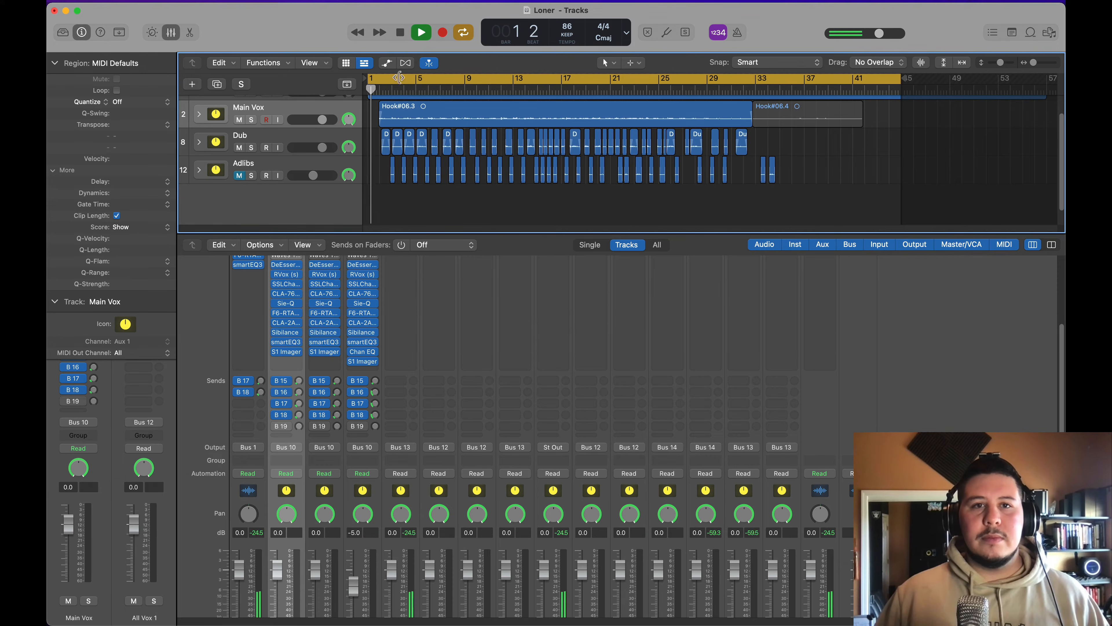
{"action": "left_click", "coordinate": [391, 83]}
{"action": "left_click_drag", "start_coordinate": [391, 83], "coordinate": [702, 172]}
Step: Select the Dub track, stop playback and open its Virtual Mix Rack plug-in with the whole window in view
{"action": "left_click", "coordinate": [271, 143]}
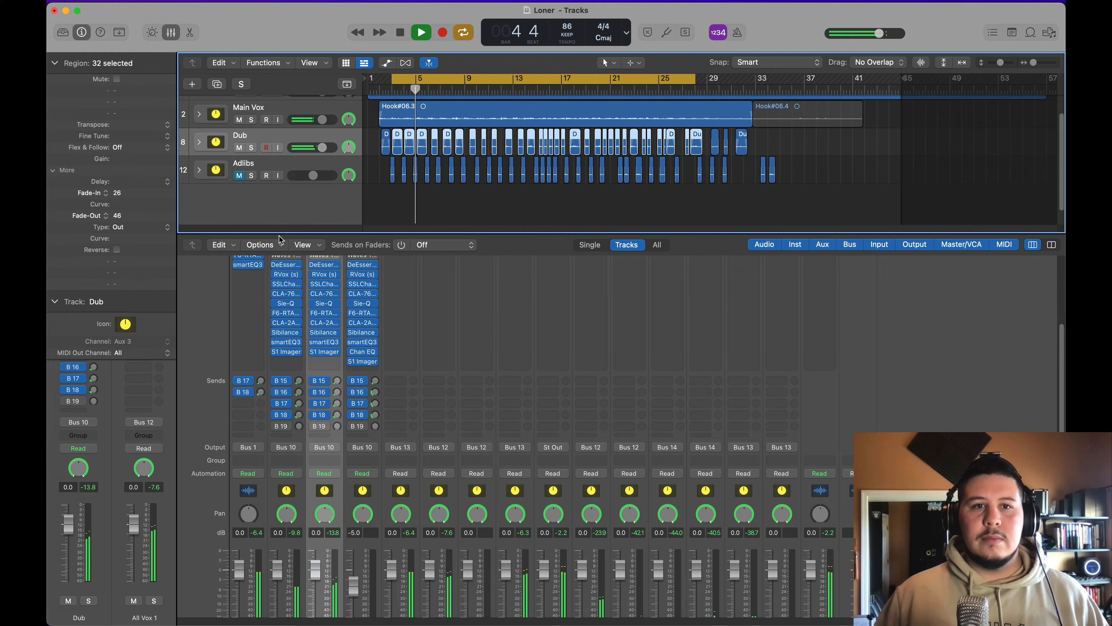
{"action": "left_click_drag", "start_coordinate": [281, 233], "coordinate": [287, 160]}
{"action": "key", "text": "space"}
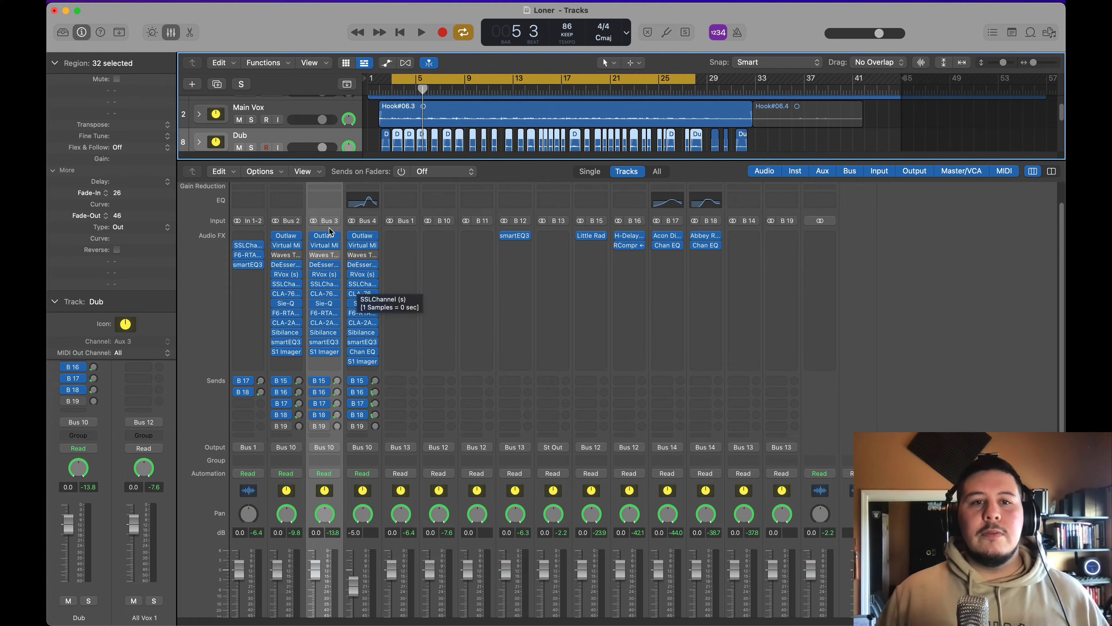
{"action": "left_click", "coordinate": [327, 246]}
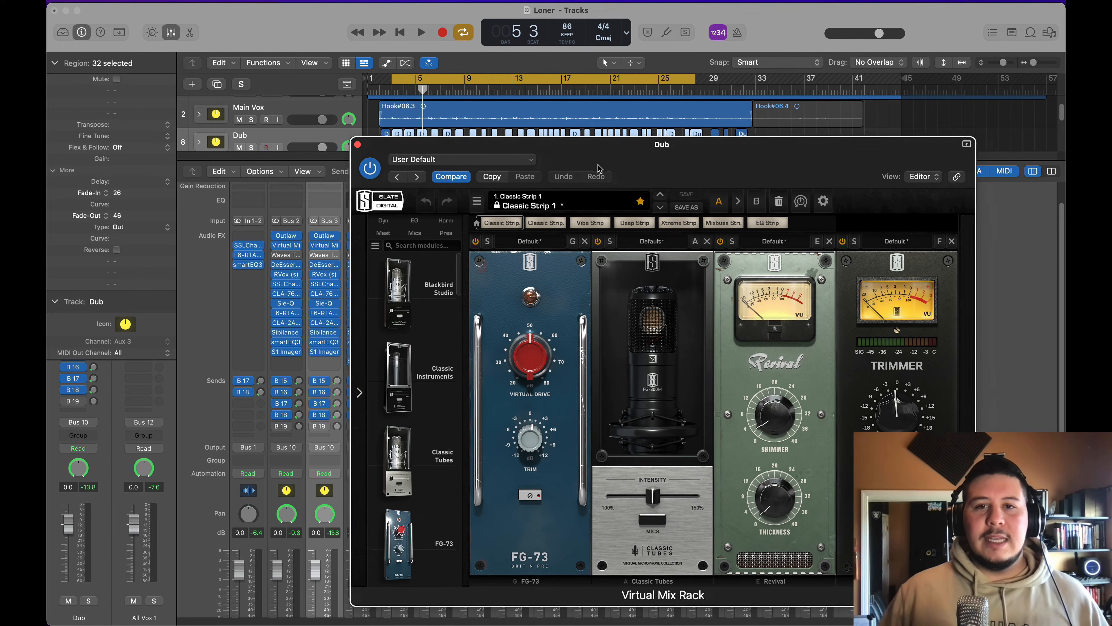
{"action": "left_click_drag", "start_coordinate": [599, 168], "coordinate": [578, 123]}
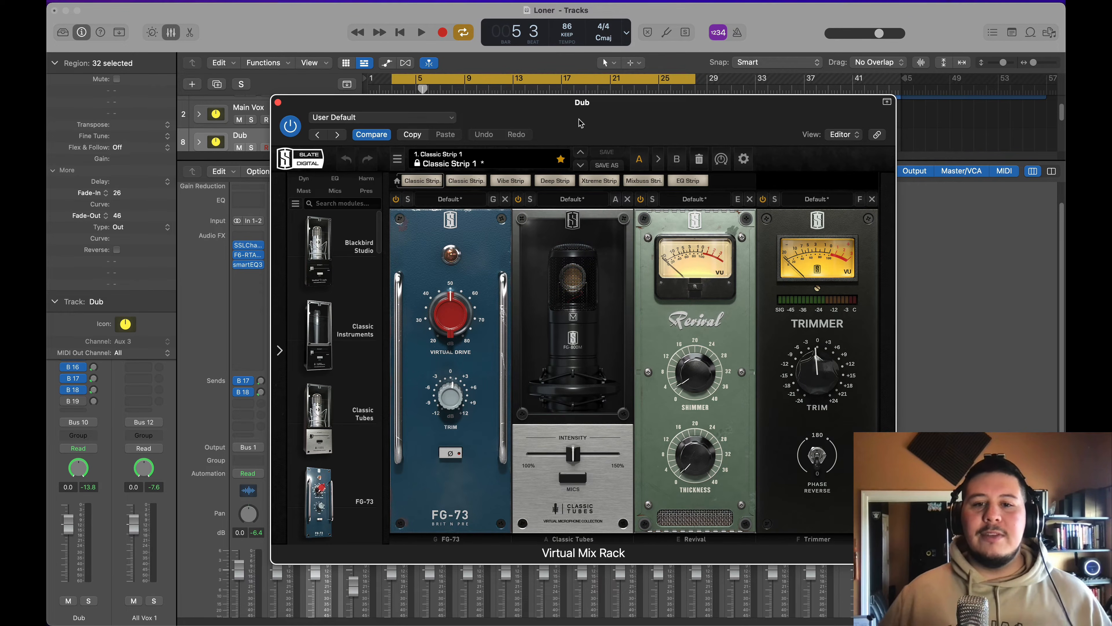
Step: Start playback and audition the FG-269, FG-800M and FG-M7 microphone models in the Classic Tubes module
{"action": "left_click", "coordinate": [572, 478]}
{"action": "scroll", "coordinate": [573, 333], "scroll_direction": "down", "scroll_amount": 1}
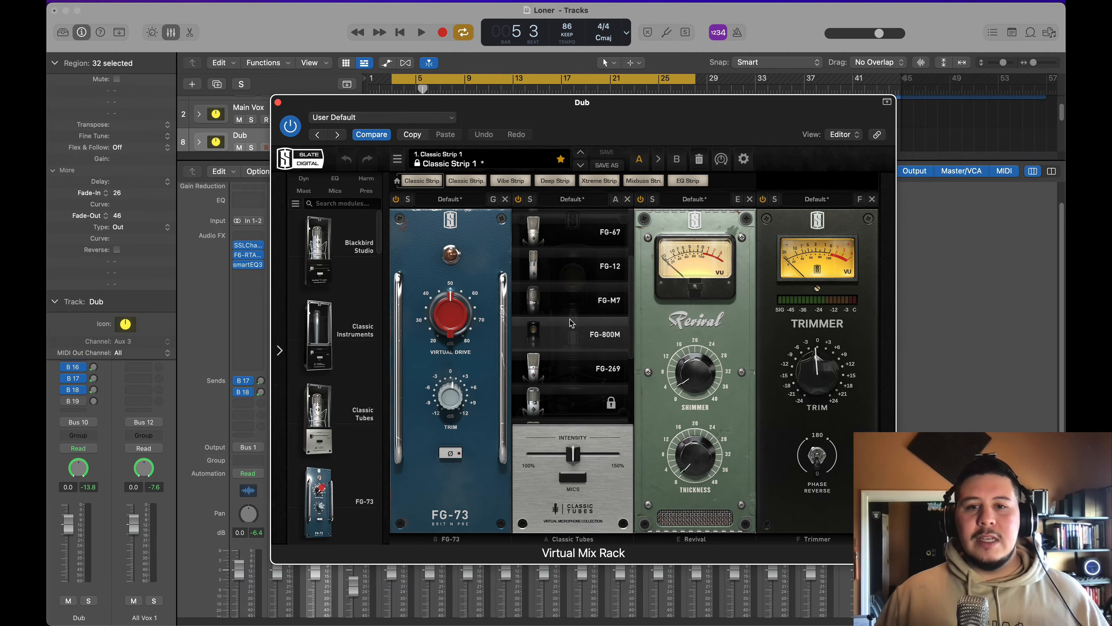
{"action": "left_click", "coordinate": [594, 373]}
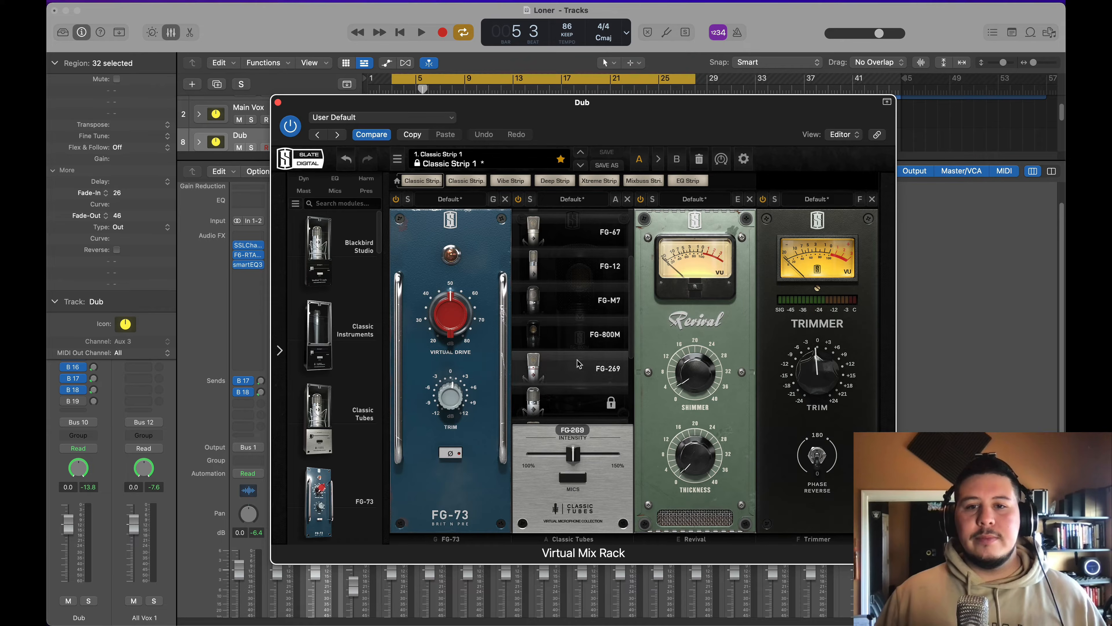
{"action": "key", "text": "space"}
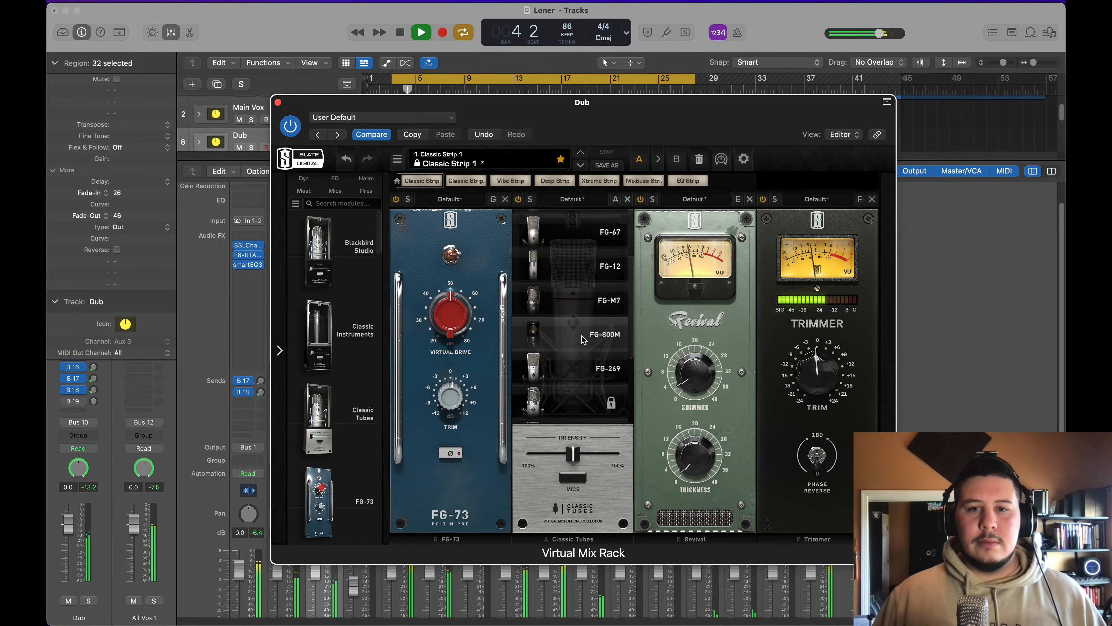
{"action": "left_click", "coordinate": [581, 336]}
{"action": "scroll", "coordinate": [581, 336], "scroll_direction": "up", "scroll_amount": 3}
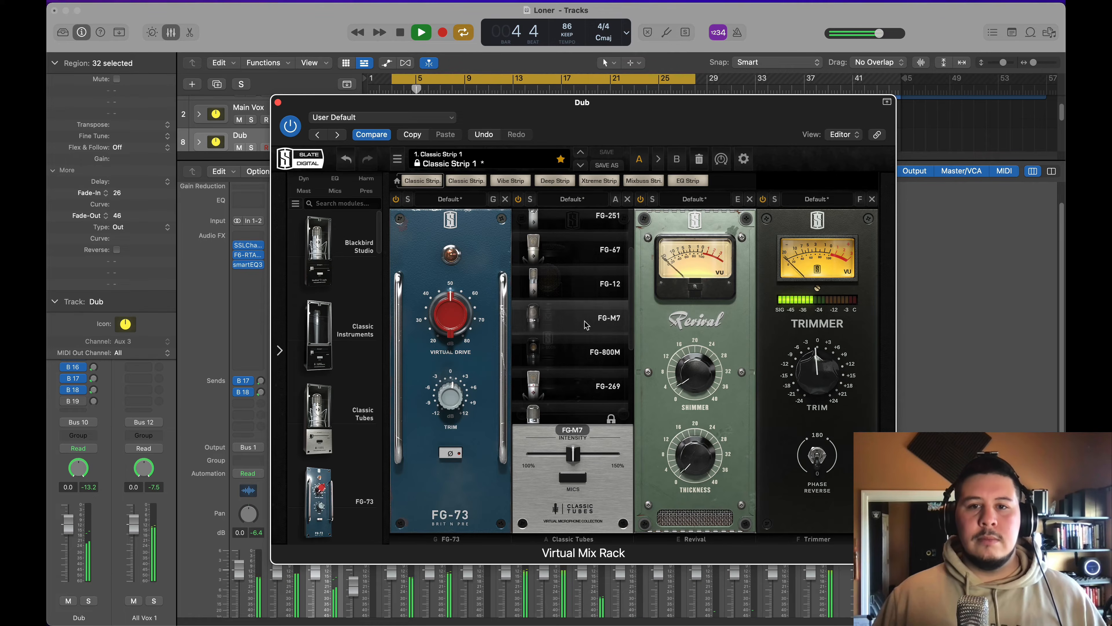
{"action": "left_click", "coordinate": [583, 323]}
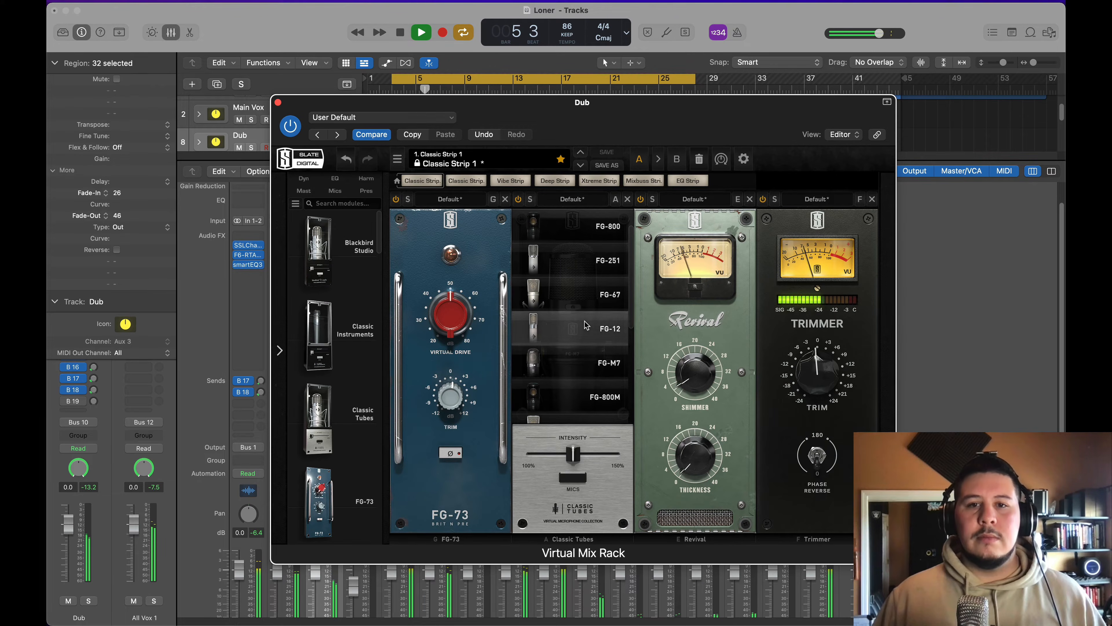
Step: Audition the FG-67 and FG-251 microphone models, settle on FG-800 and stop playback
{"action": "left_click", "coordinate": [586, 301]}
{"action": "scroll", "coordinate": [586, 302], "scroll_direction": "up", "scroll_amount": 1}
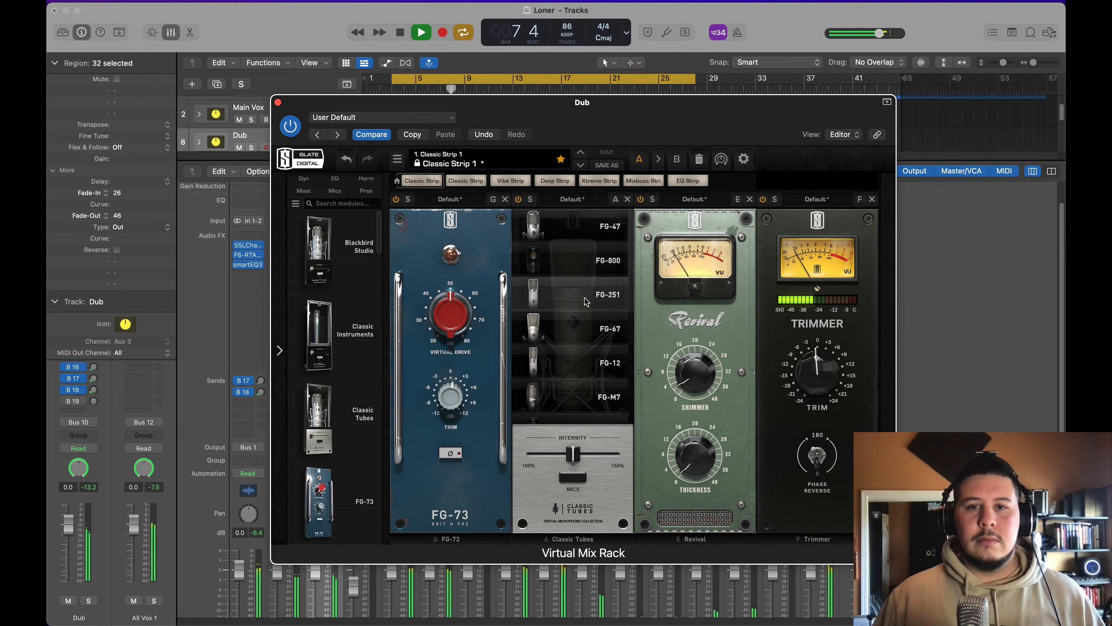
{"action": "left_click", "coordinate": [586, 302]}
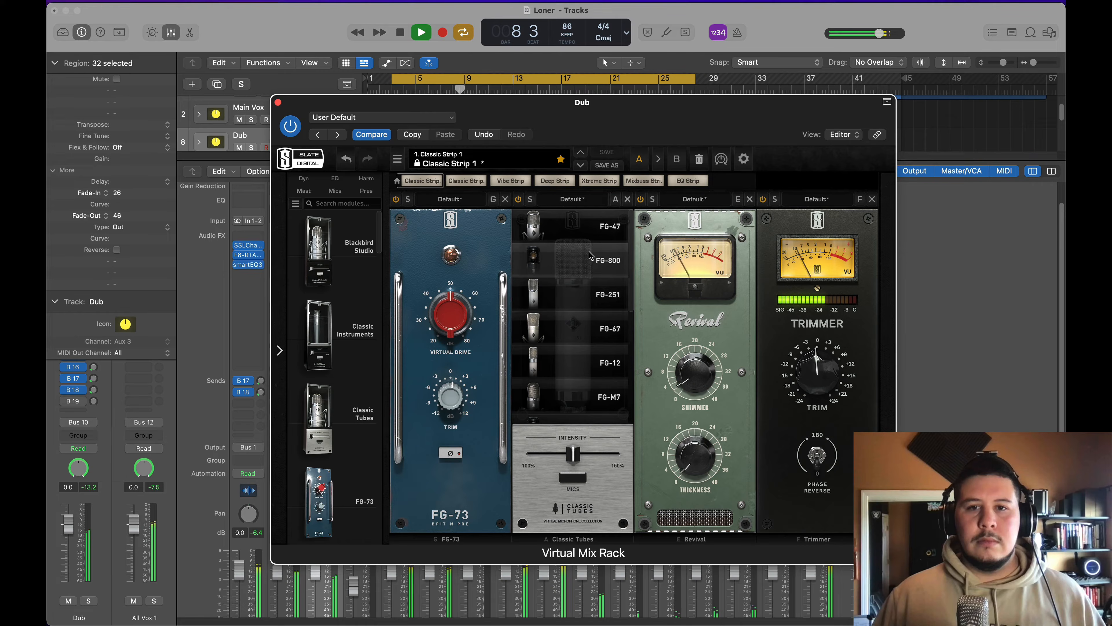
{"action": "left_click", "coordinate": [588, 262]}
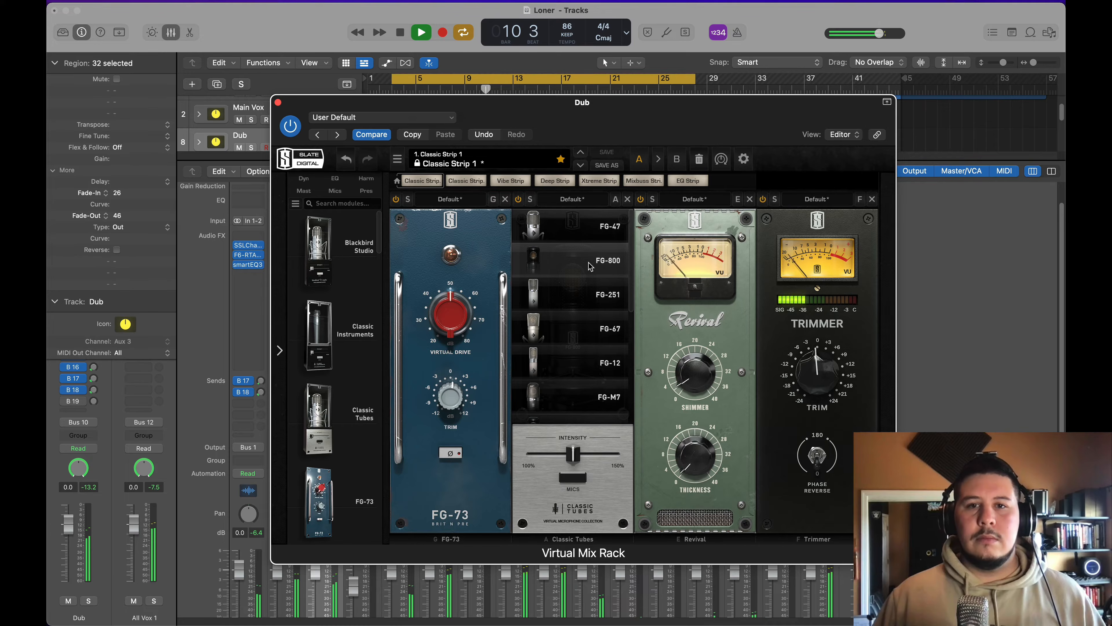
{"action": "left_click", "coordinate": [588, 262]}
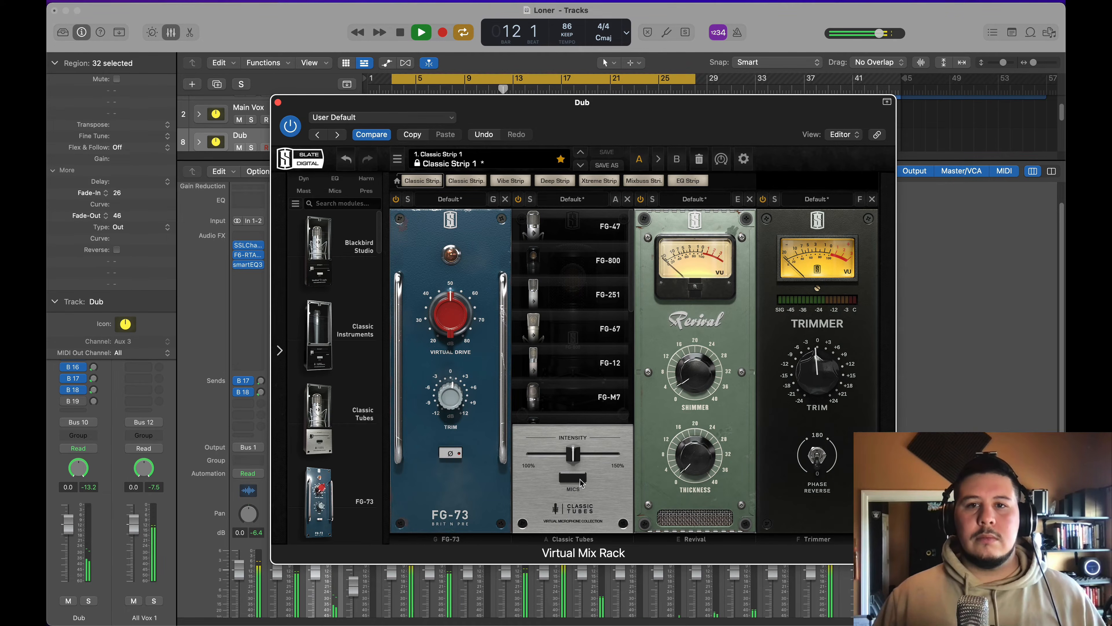
{"action": "key", "text": "space"}
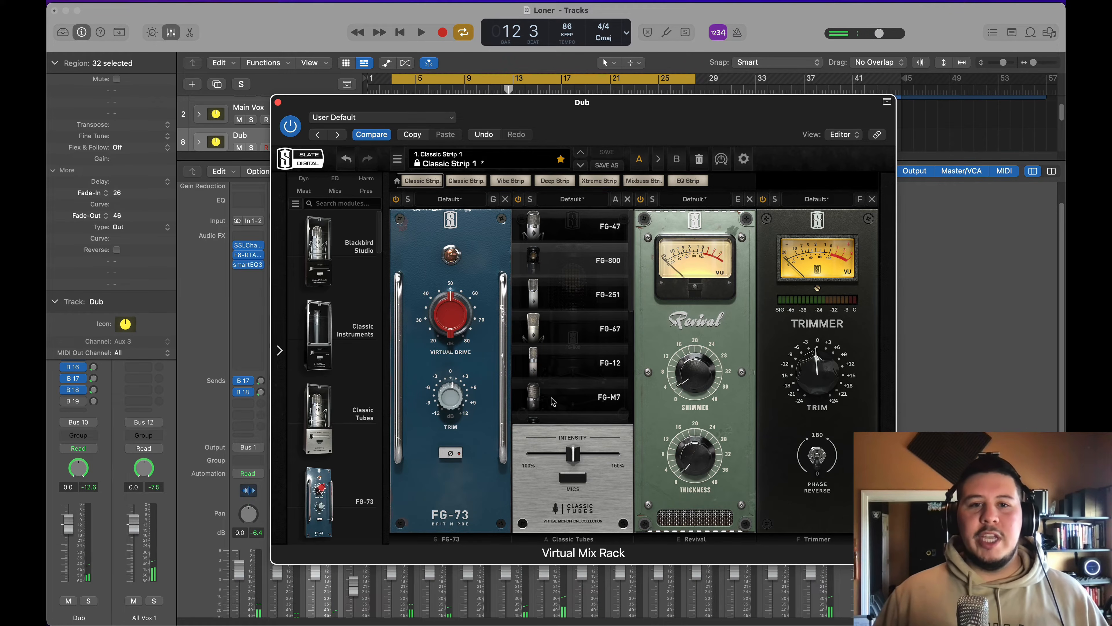
Step: Look through the remaining microphone models of the Classic Tubes module and close Virtual Mix Rack
{"action": "left_click", "coordinate": [571, 478]}
{"action": "left_click", "coordinate": [571, 478]}
{"action": "scroll", "coordinate": [562, 318], "scroll_direction": "down", "scroll_amount": 6}
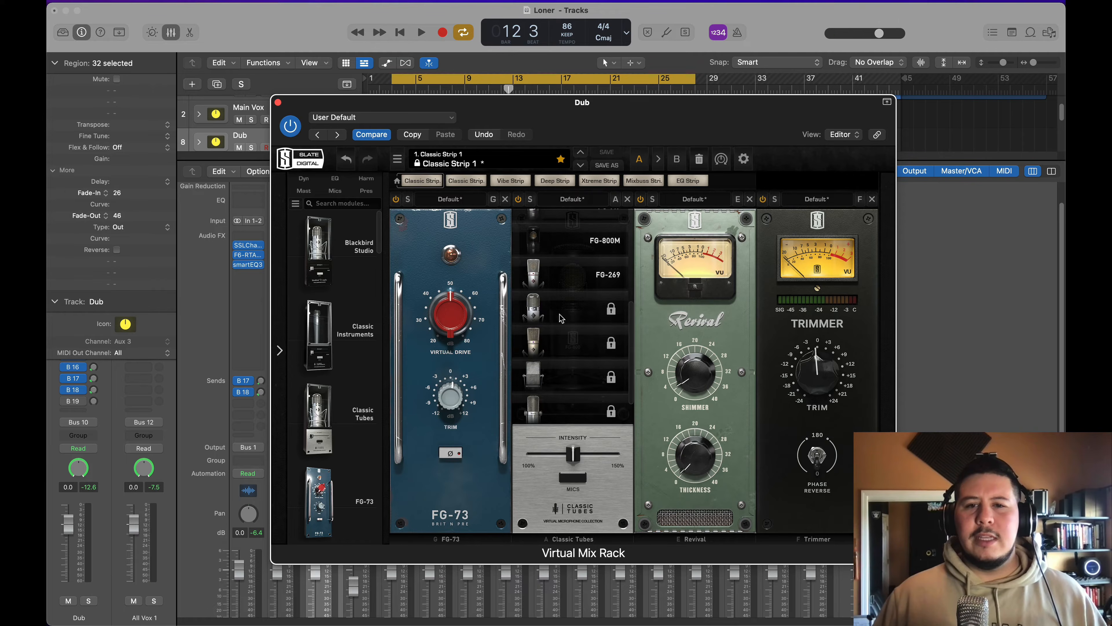
{"action": "scroll", "coordinate": [581, 294], "scroll_direction": "up", "scroll_amount": 2}
{"action": "scroll", "coordinate": [581, 294], "scroll_direction": "up", "scroll_amount": 1}
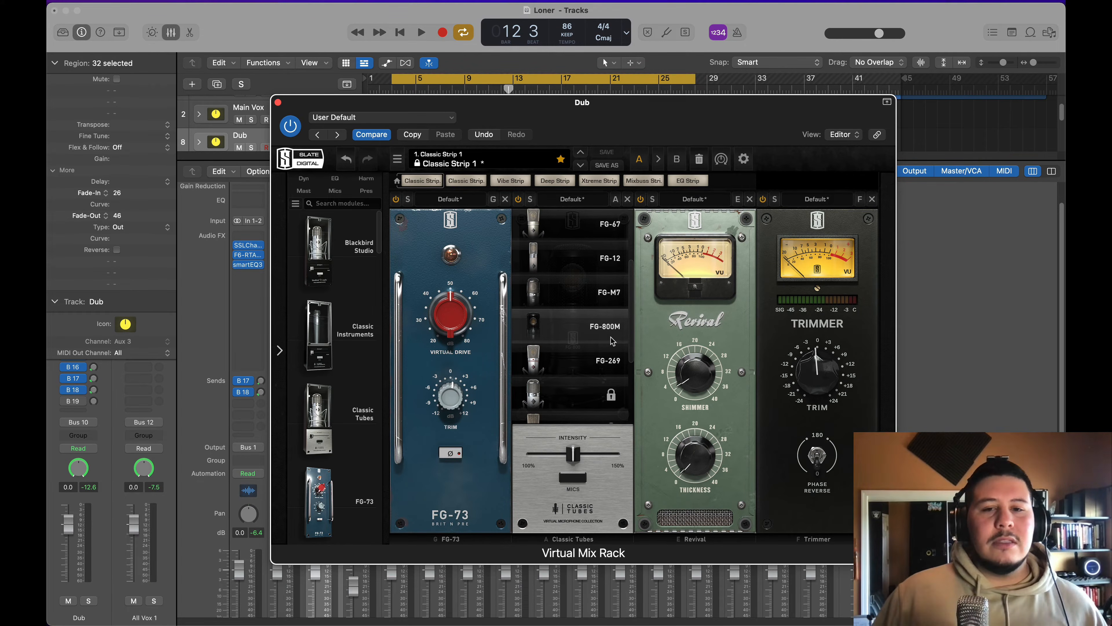
{"action": "left_click", "coordinate": [278, 103]}
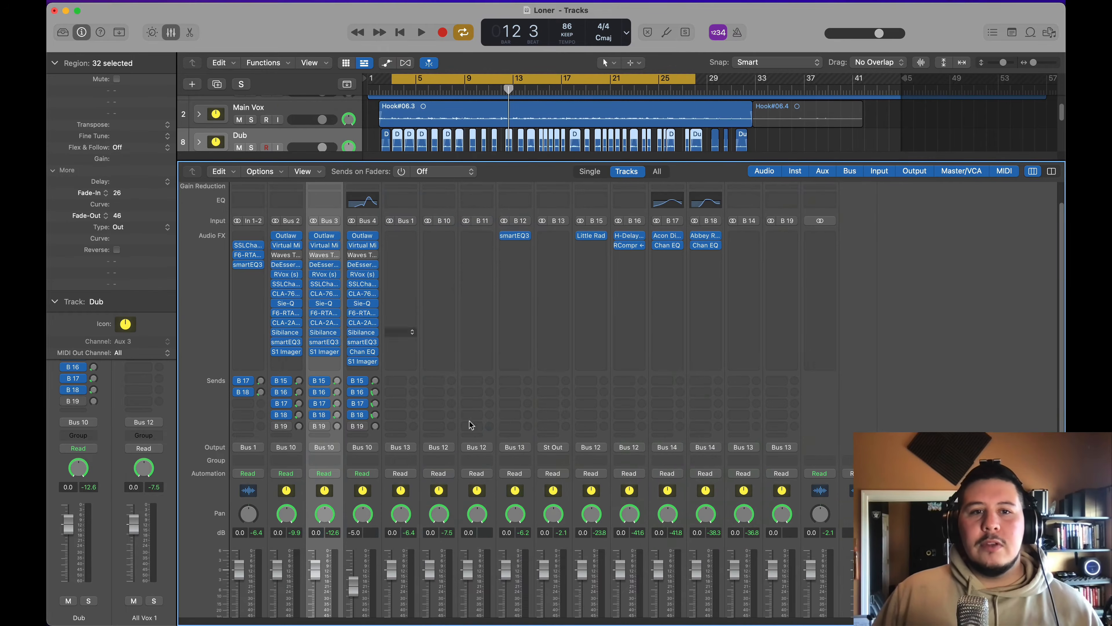
Step: Open the DeEsser on the Dub channel, start playback and lower its threshold to between -40 and -60
{"action": "left_click", "coordinate": [324, 264]}
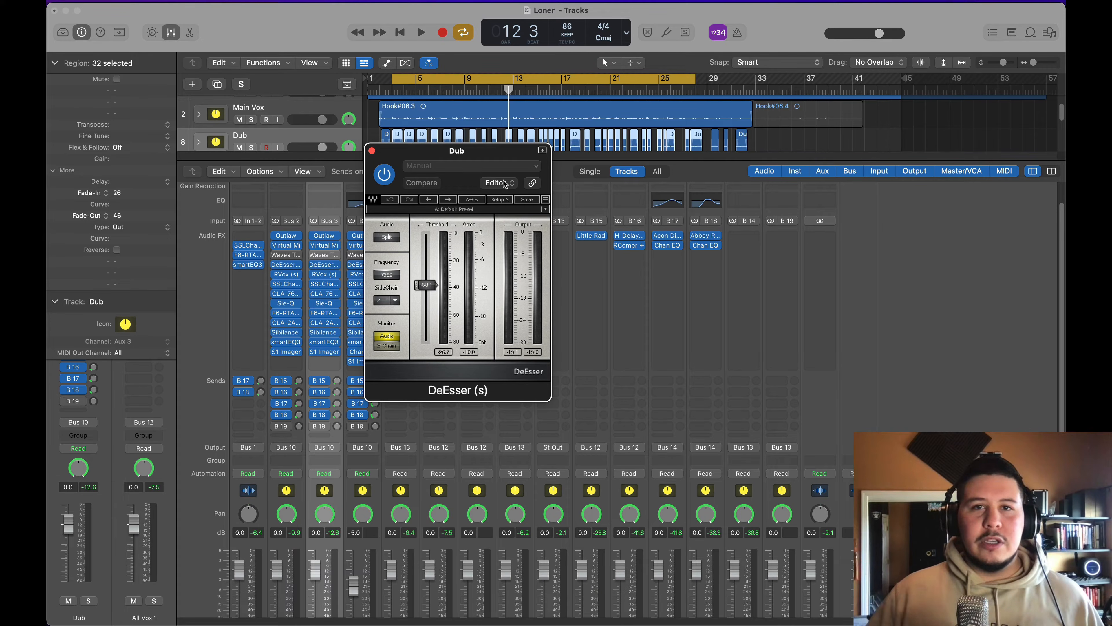
{"action": "key", "text": "space"}
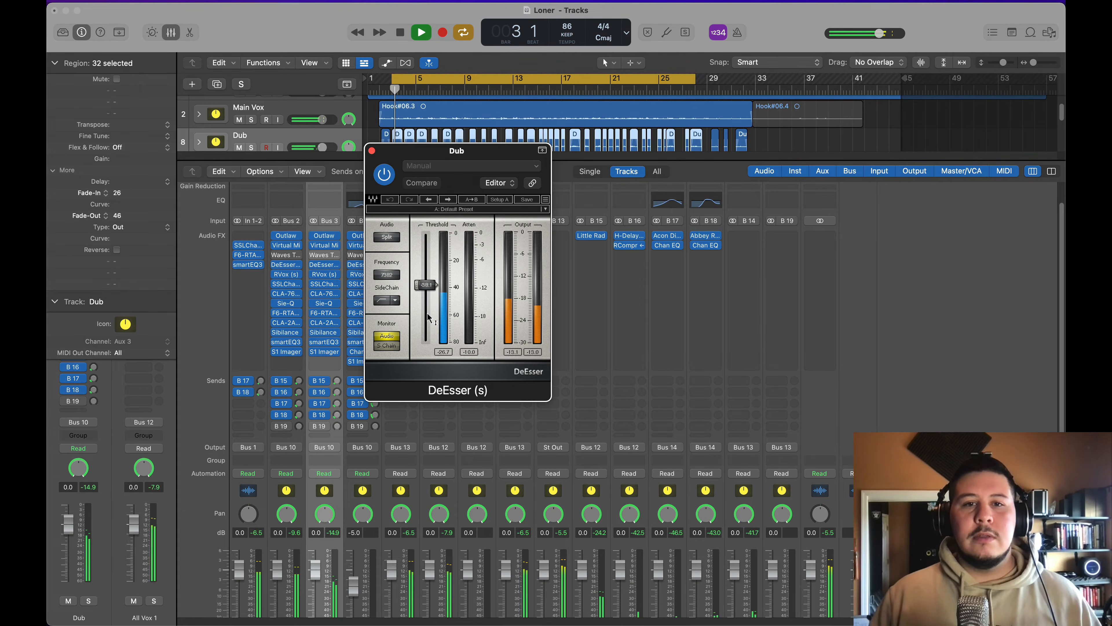
{"action": "left_click_drag", "start_coordinate": [432, 318], "coordinate": [428, 315]}
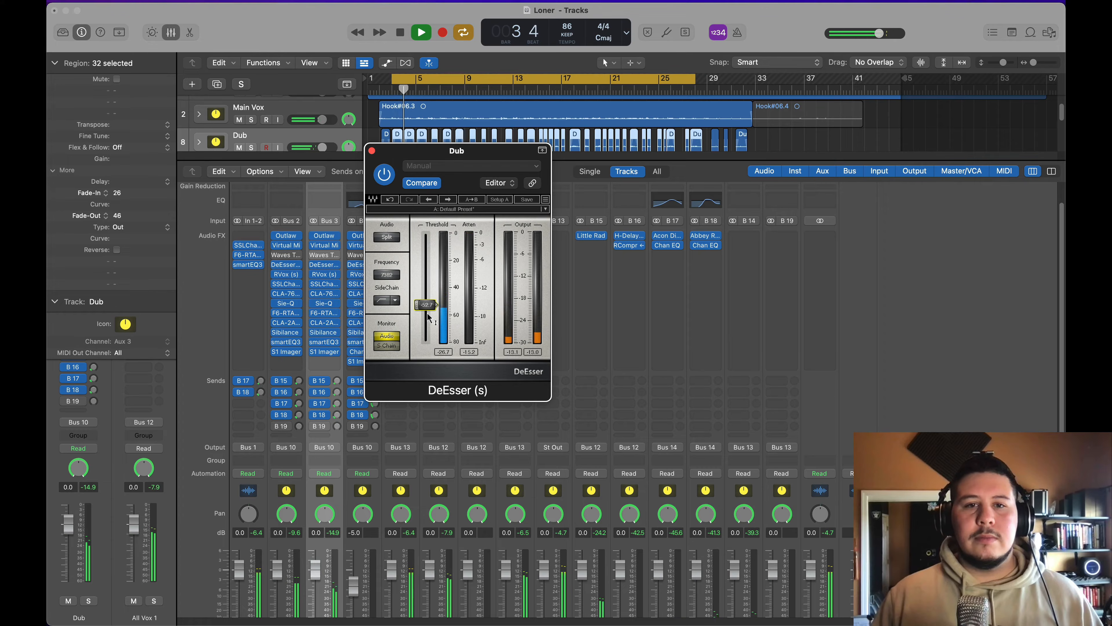
Step: Solo the Dub channel, listen briefly to the DeEsser's sidechain, return its monitoring to Audio and close the plug-in
{"action": "scroll", "coordinate": [350, 526], "scroll_direction": "down", "scroll_amount": 3}
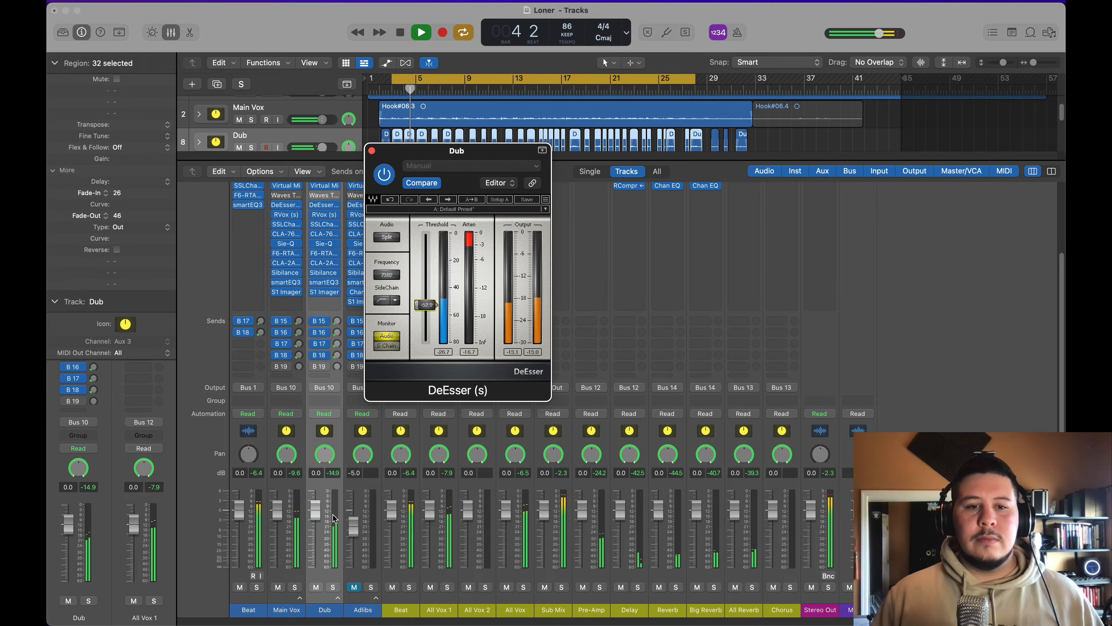
{"action": "left_click", "coordinate": [333, 586]}
{"action": "left_click", "coordinate": [391, 347]}
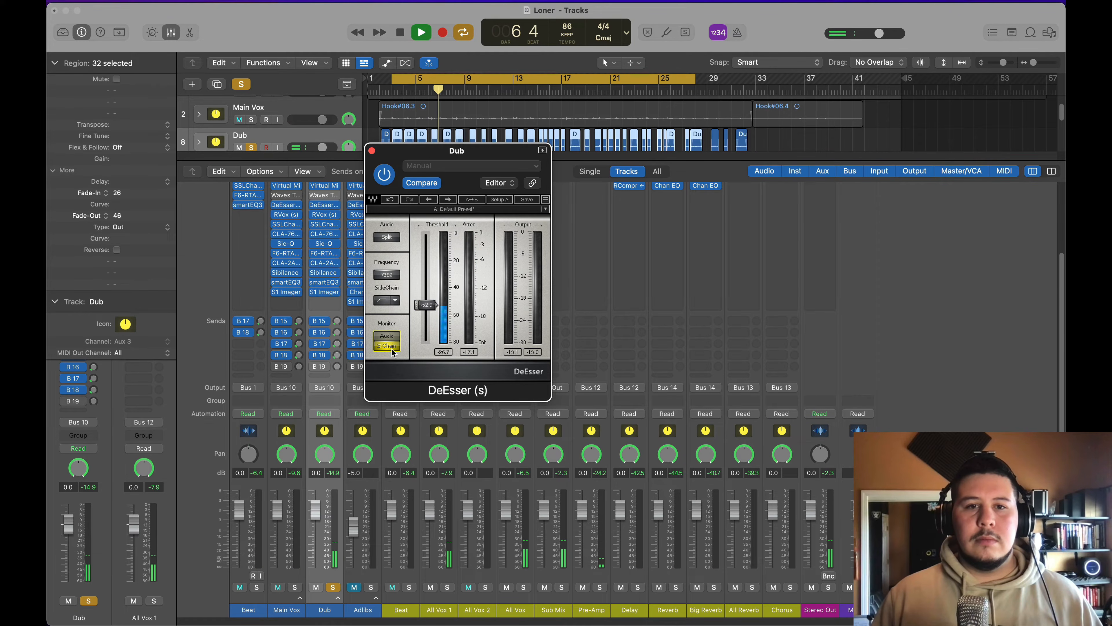
{"action": "left_click", "coordinate": [395, 338]}
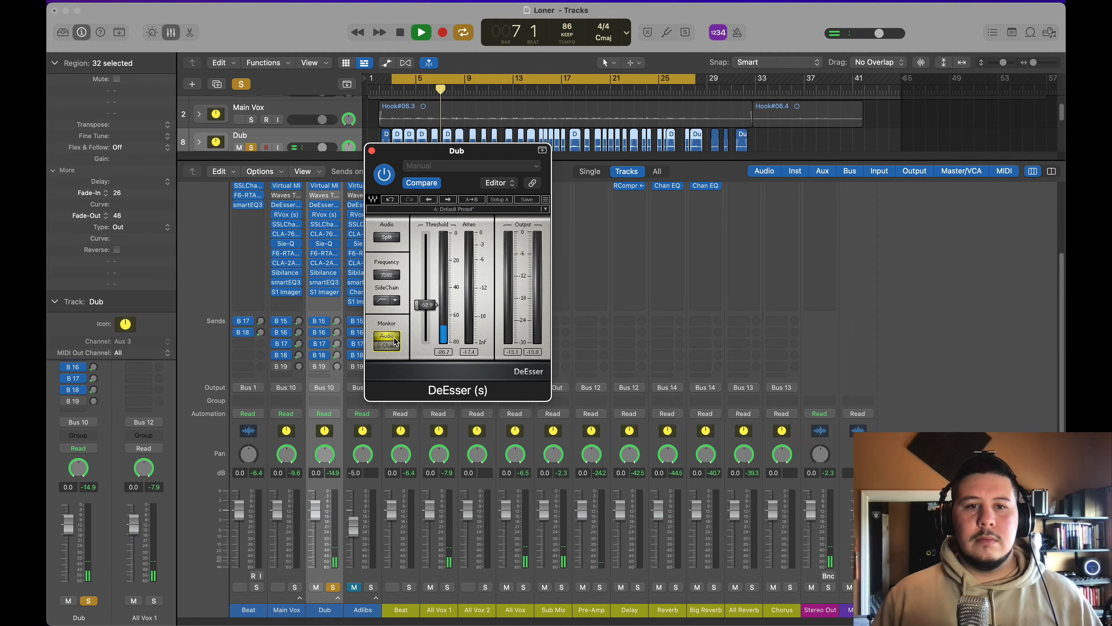
{"action": "left_click", "coordinate": [372, 150]}
Step: Solo the Main Vox and Beat channels together with Dub, and stop playback
{"action": "left_click", "coordinate": [294, 589]}
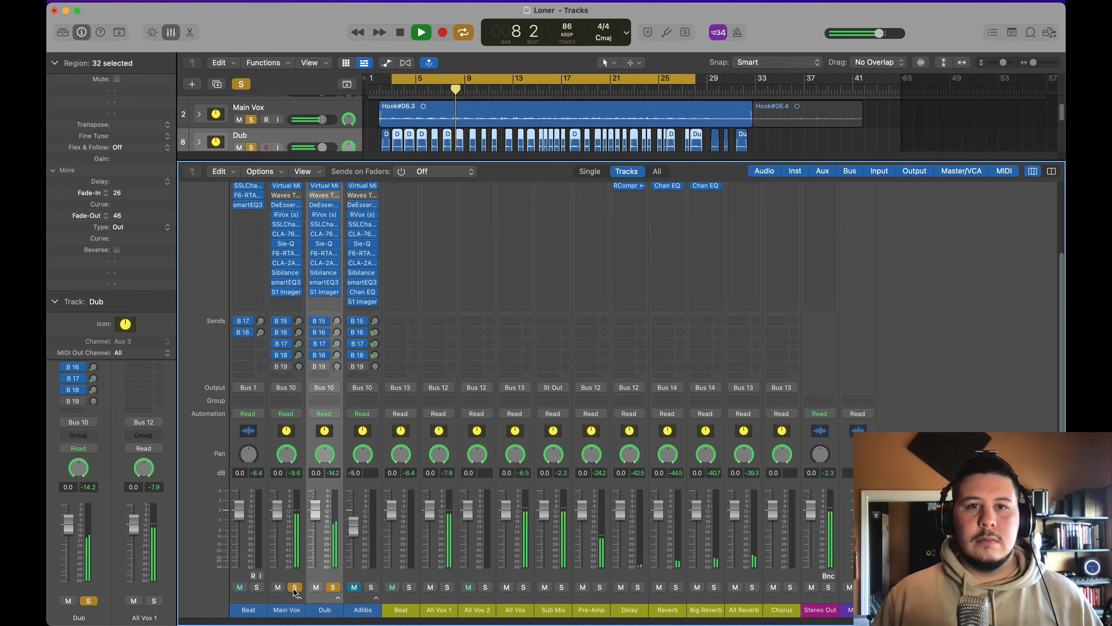
{"action": "left_click", "coordinate": [257, 587]}
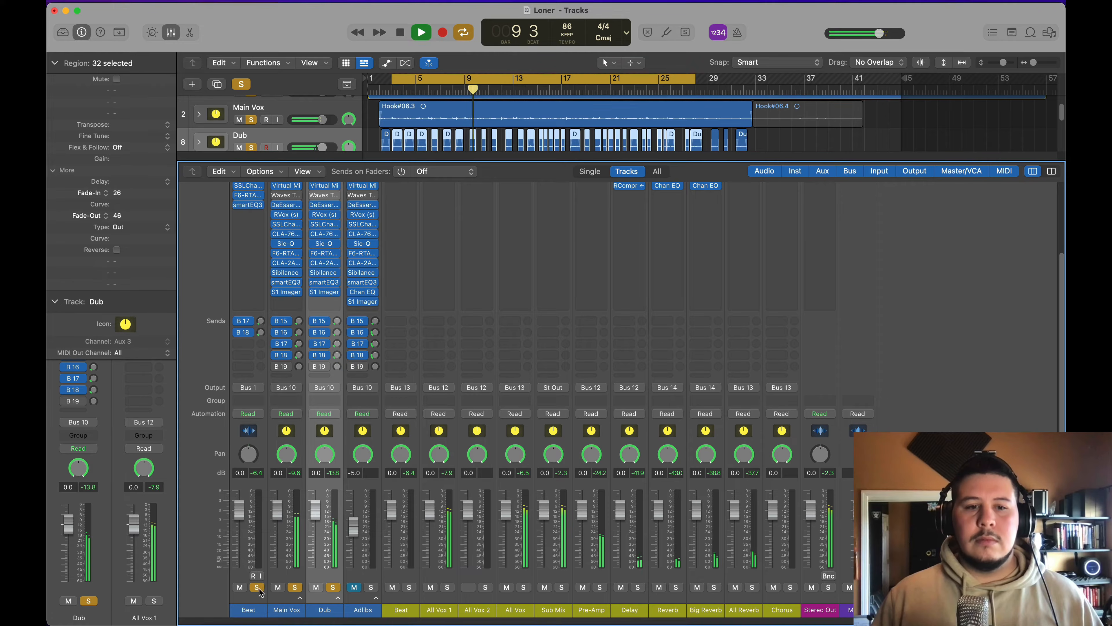
{"action": "scroll", "coordinate": [324, 381], "scroll_direction": "up", "scroll_amount": 2}
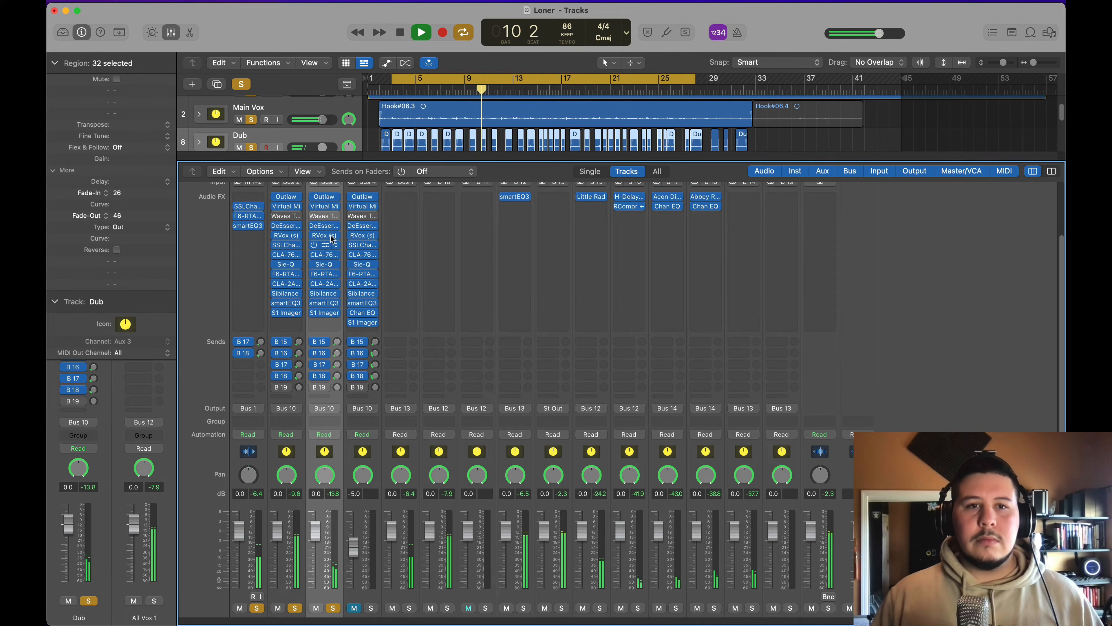
{"action": "key", "text": "space"}
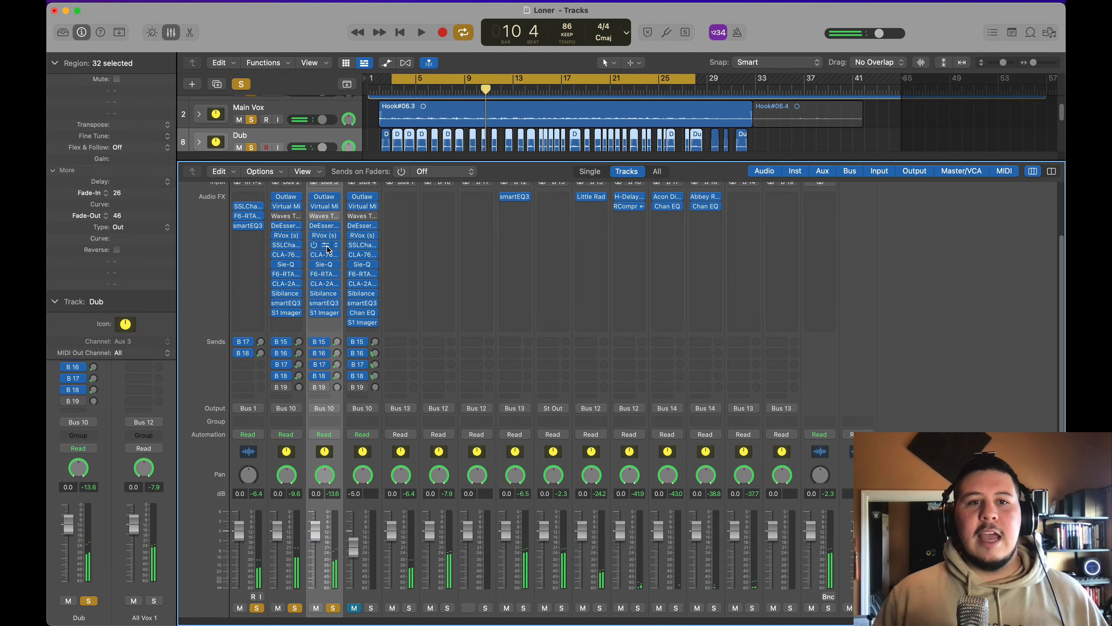
Step: Open SSLChannel on the Dub channel, start playback, raise the high-pass filter to about 200 Hz and lower the low-pass filter slightly
{"action": "left_click", "coordinate": [326, 246]}
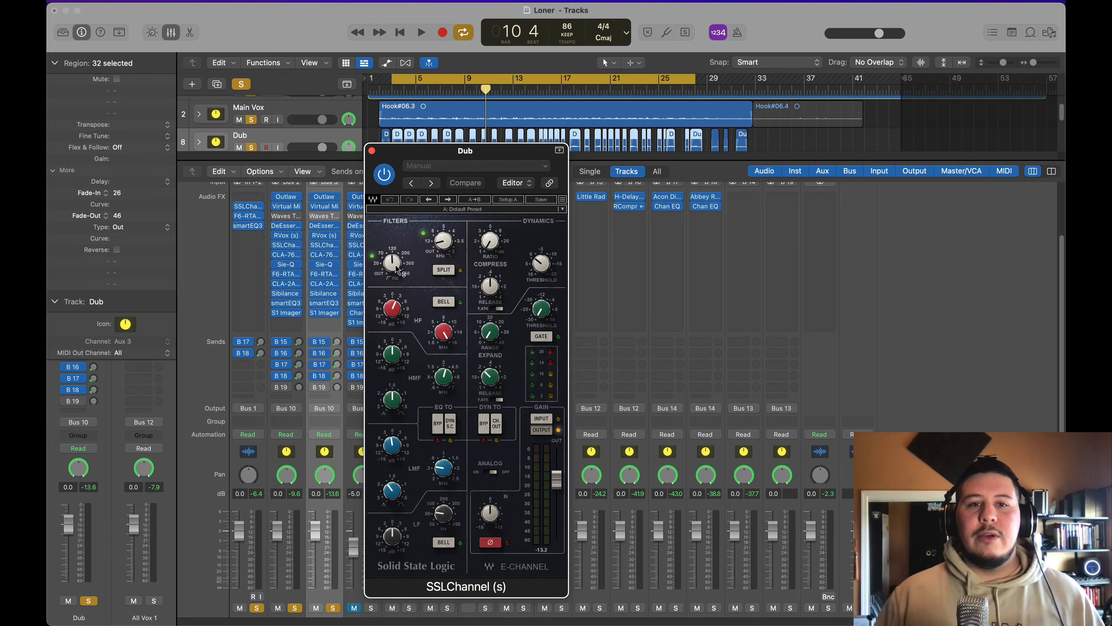
{"action": "key", "text": "space"}
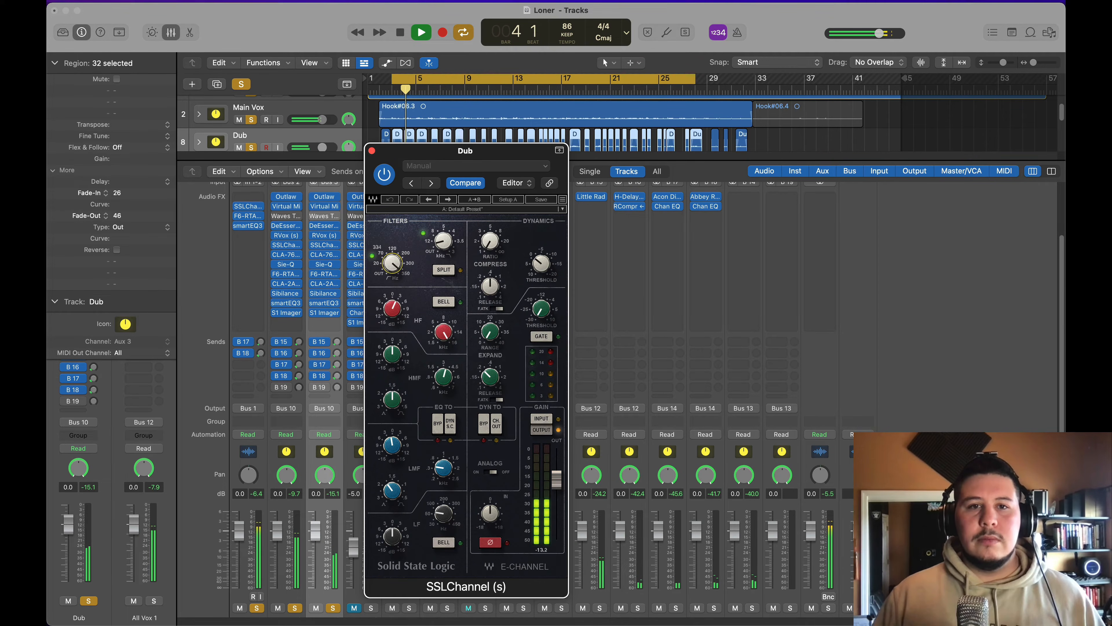
{"action": "left_click_drag", "start_coordinate": [392, 263], "coordinate": [392, 280]}
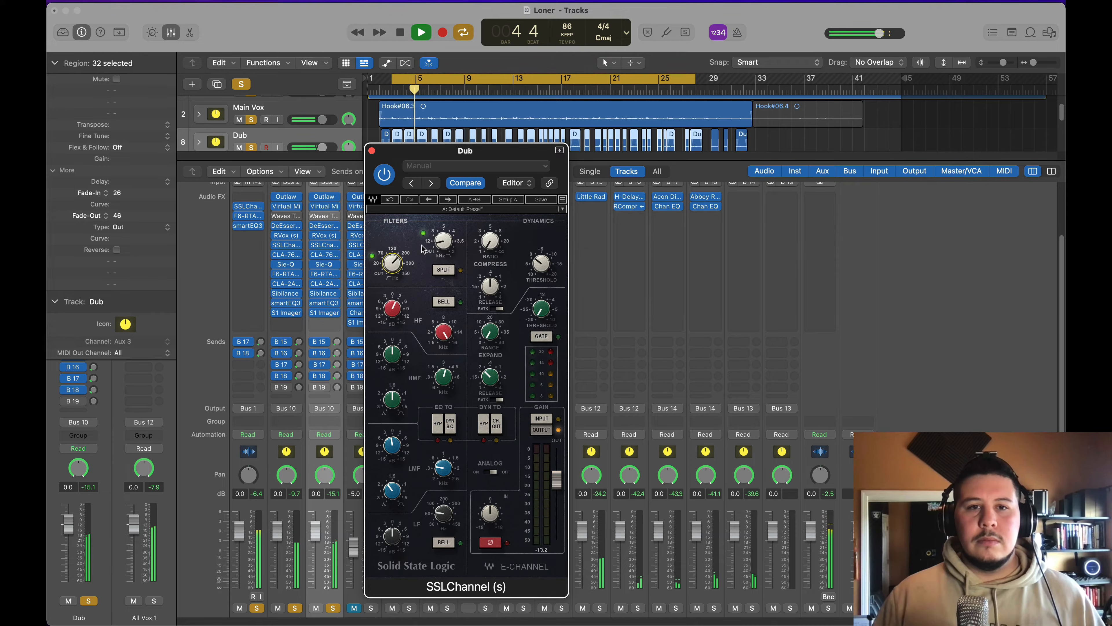
{"action": "left_click_drag", "start_coordinate": [441, 246], "coordinate": [446, 247]}
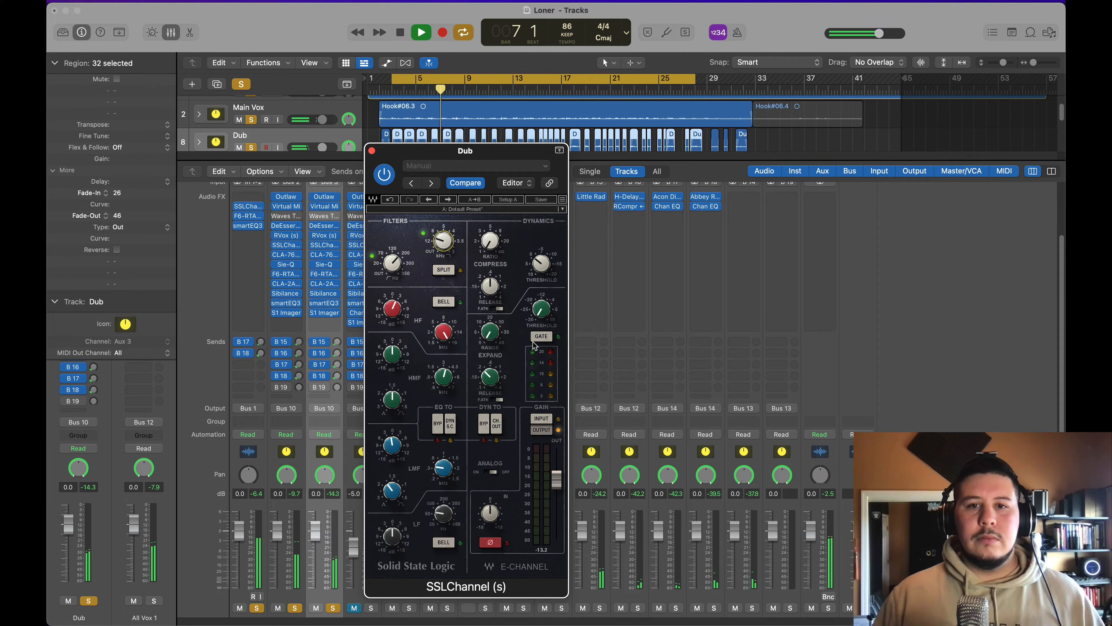
Step: Turn on the SSLChannel gate, set its release to the shortest value and raise its range and threshold
{"action": "left_click", "coordinate": [542, 337]}
{"action": "left_click_drag", "start_coordinate": [490, 378], "coordinate": [488, 391]}
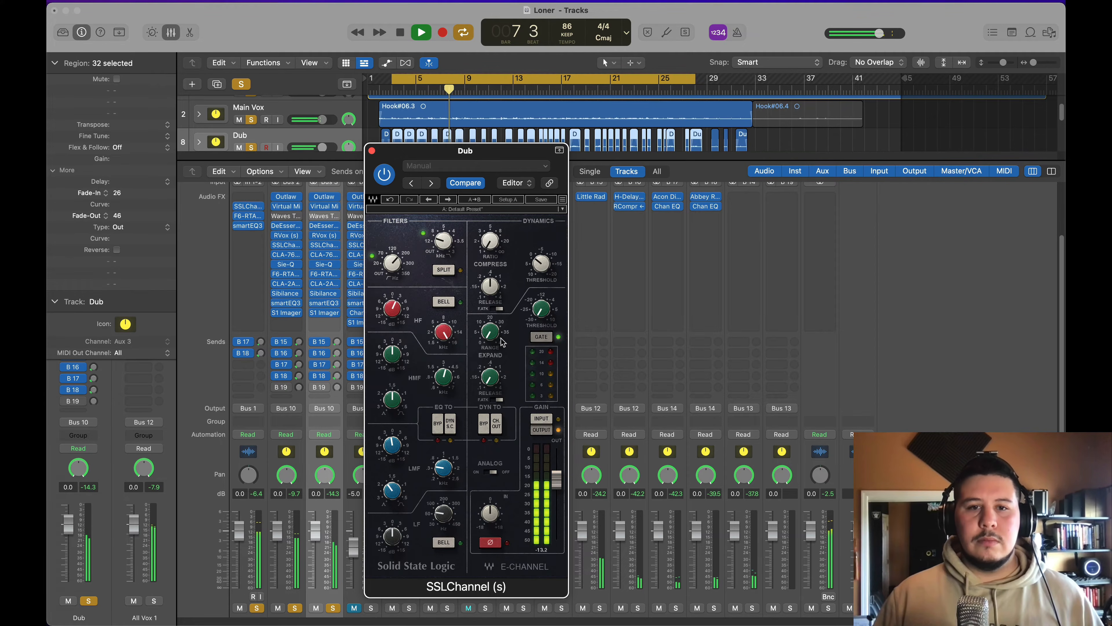
{"action": "left_click_drag", "start_coordinate": [541, 310], "coordinate": [542, 312]}
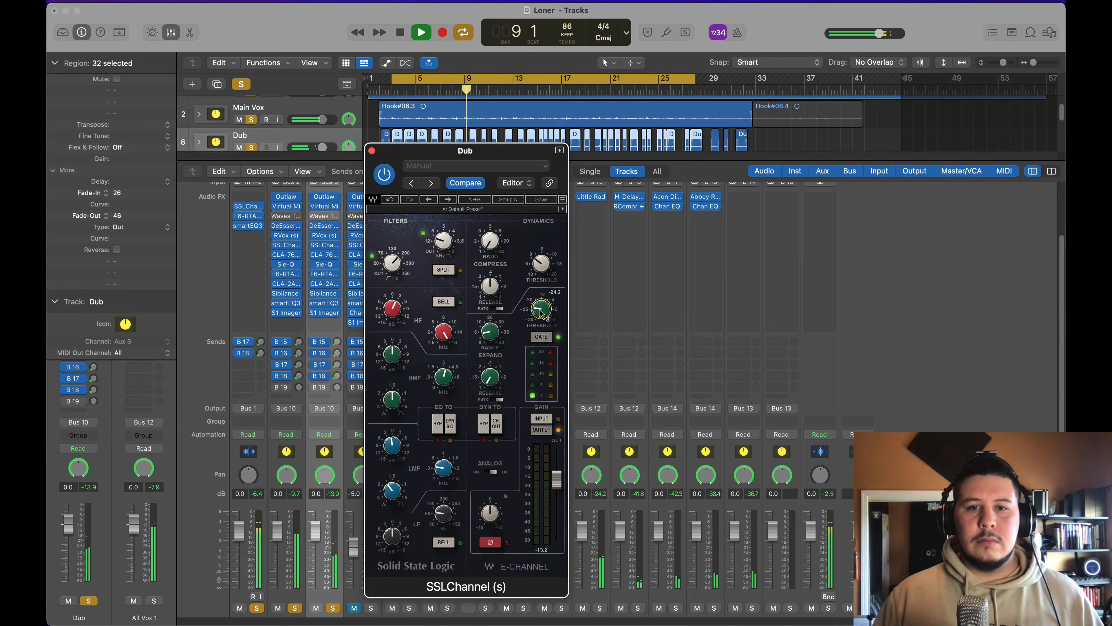
{"action": "scroll", "coordinate": [489, 334], "scroll_direction": "up", "scroll_amount": 1}
{"action": "scroll", "coordinate": [541, 311], "scroll_direction": "up", "scroll_amount": 2}
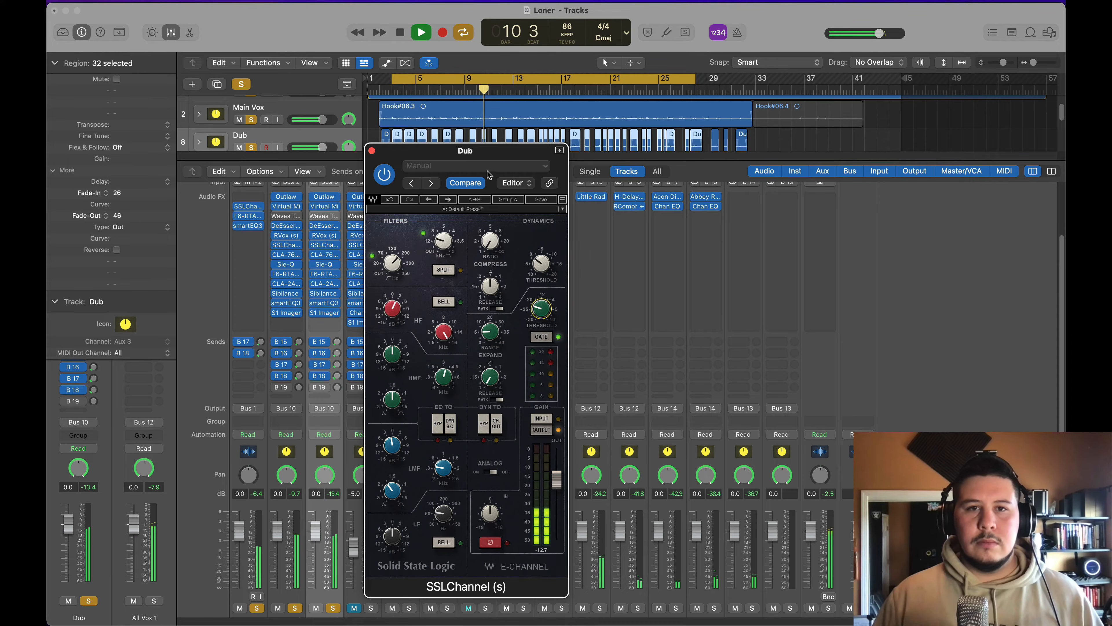
Step: Move the SSLChannel window off the Dub inserts, compare the sound with the plug-in bypassed and active, and check the low-pass filter setting
{"action": "left_click_drag", "start_coordinate": [486, 152], "coordinate": [538, 142]}
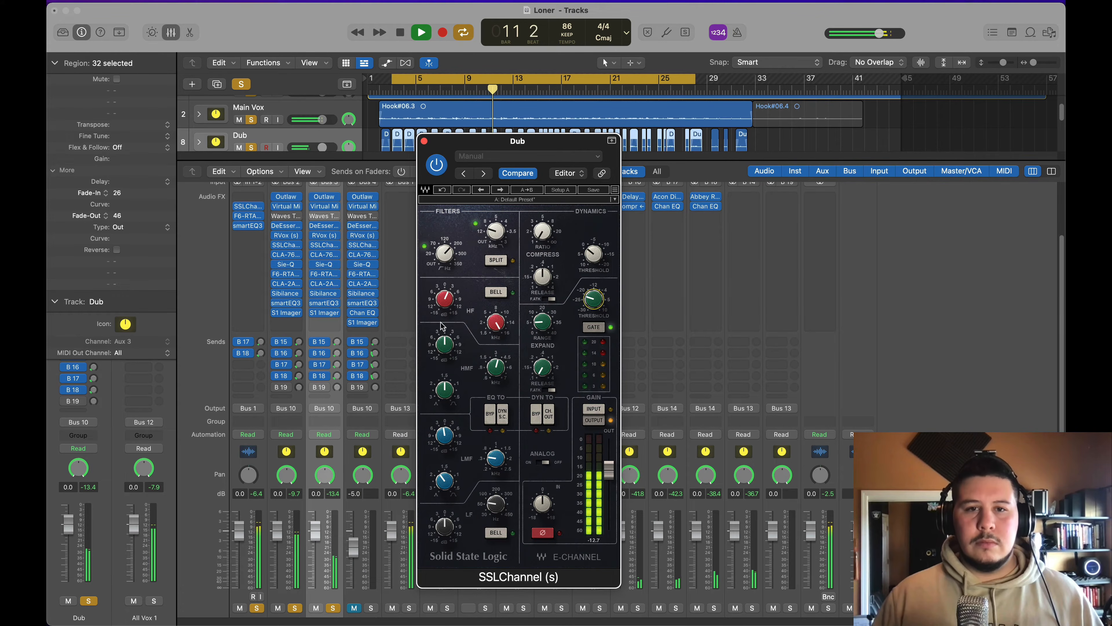
{"action": "left_click", "coordinate": [444, 300]}
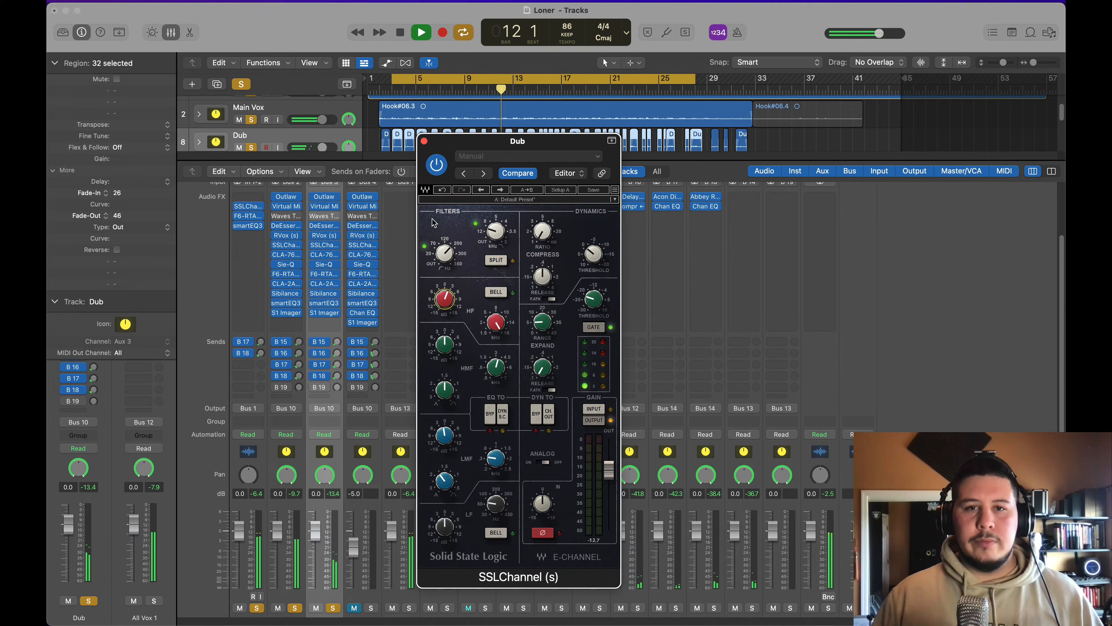
{"action": "left_click", "coordinate": [442, 166]}
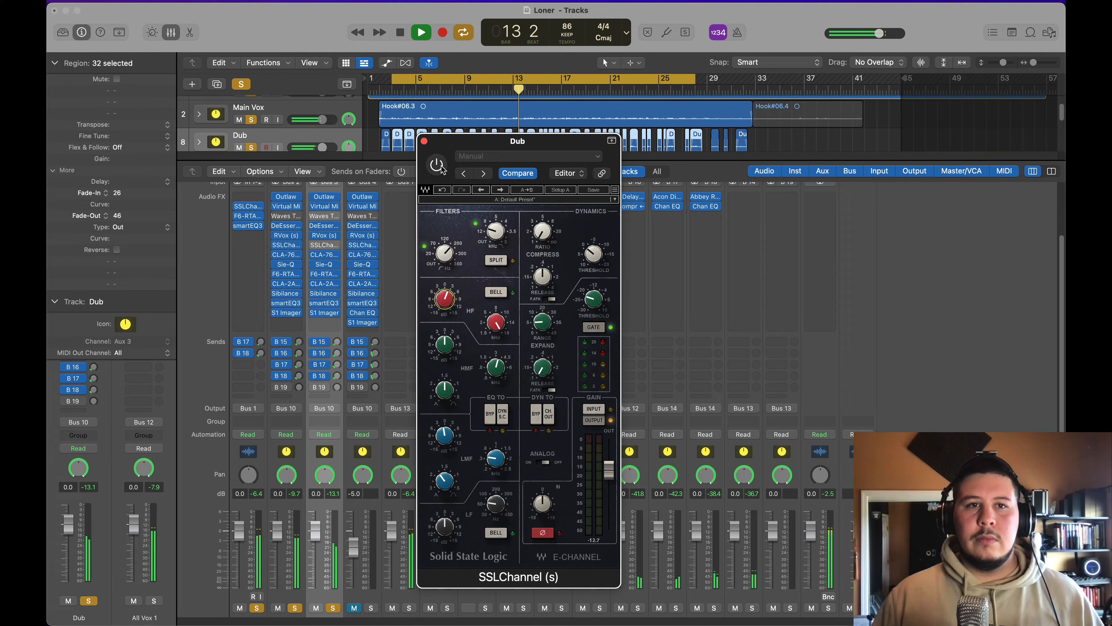
{"action": "left_click", "coordinate": [441, 166]}
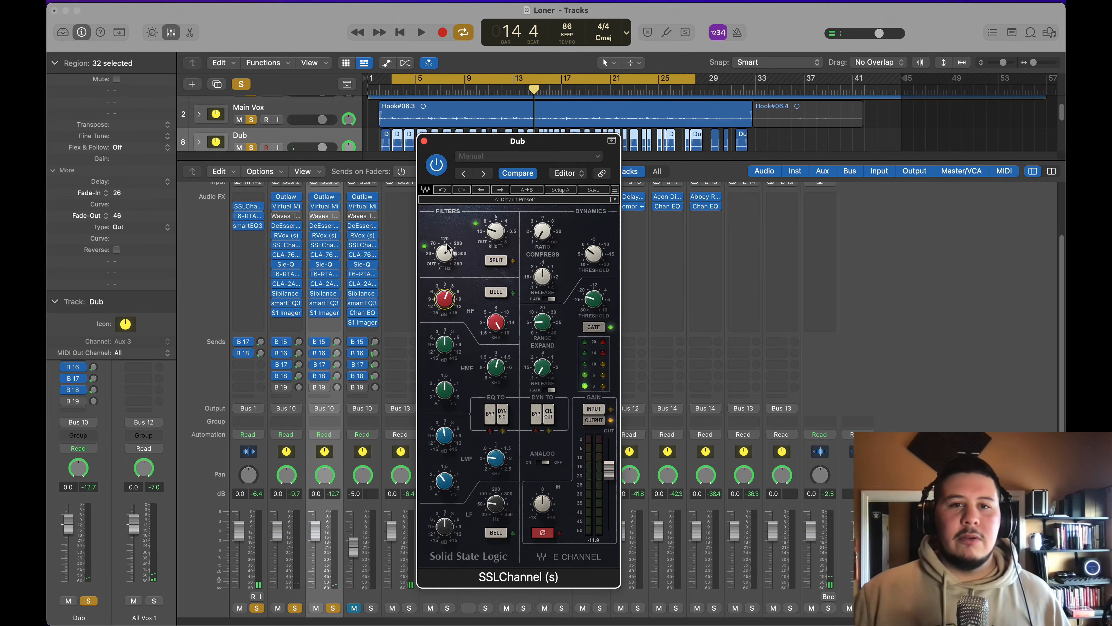
{"action": "left_click", "coordinate": [491, 232]}
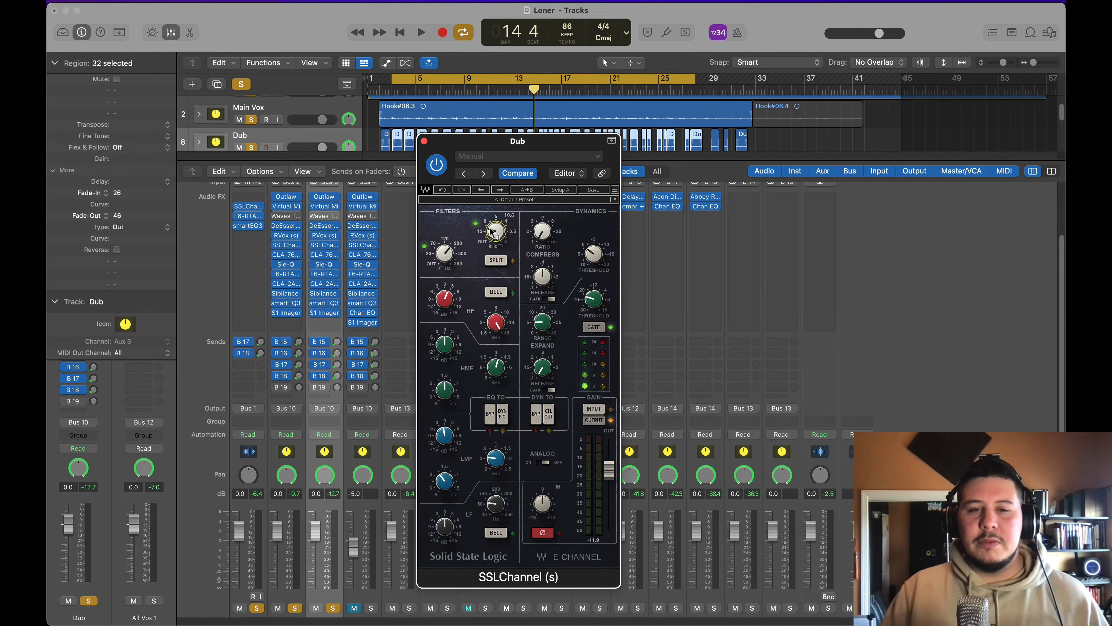
Step: Move the SSLChannel window down and out of the way, and enlarge the tracks area to show all the track stacks
{"action": "left_click", "coordinate": [439, 258]}
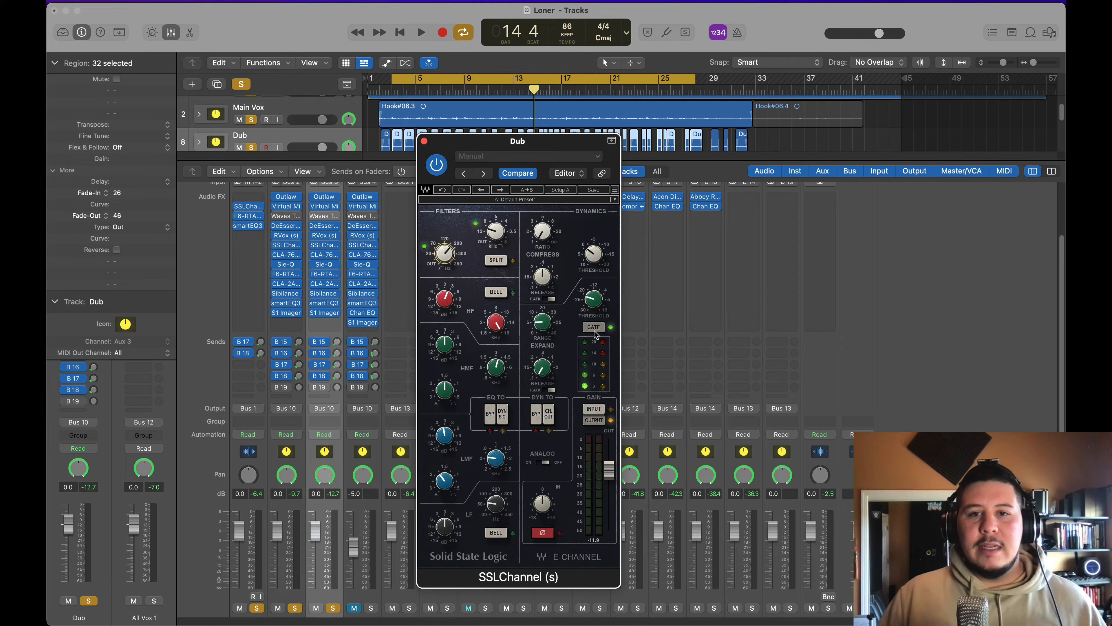
{"action": "left_click_drag", "start_coordinate": [497, 136], "coordinate": [528, 280]}
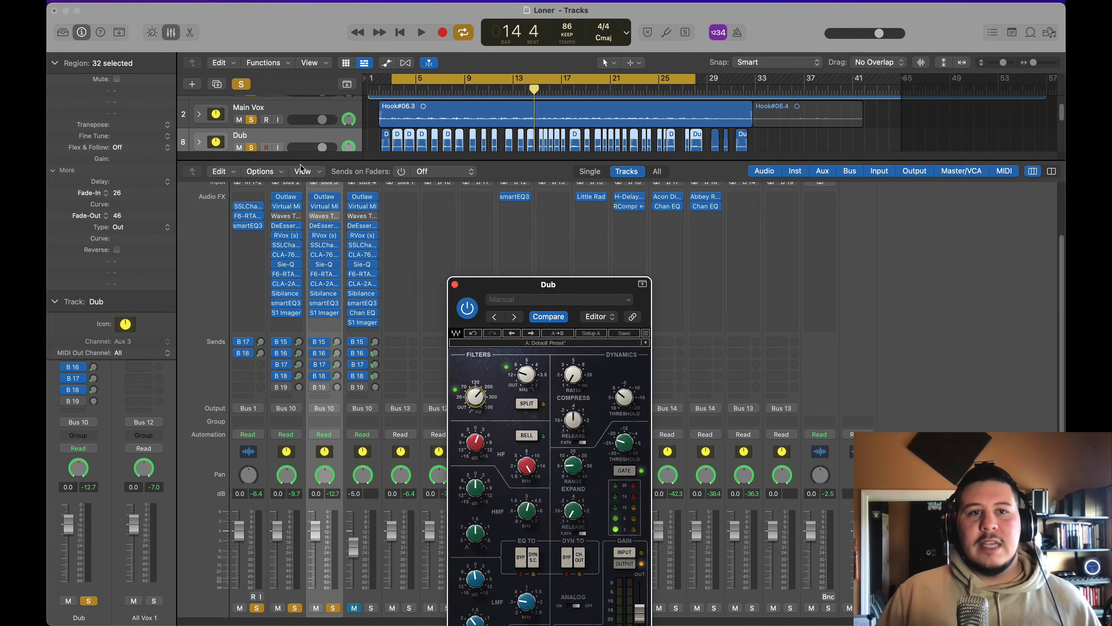
{"action": "left_click_drag", "start_coordinate": [281, 164], "coordinate": [280, 262]}
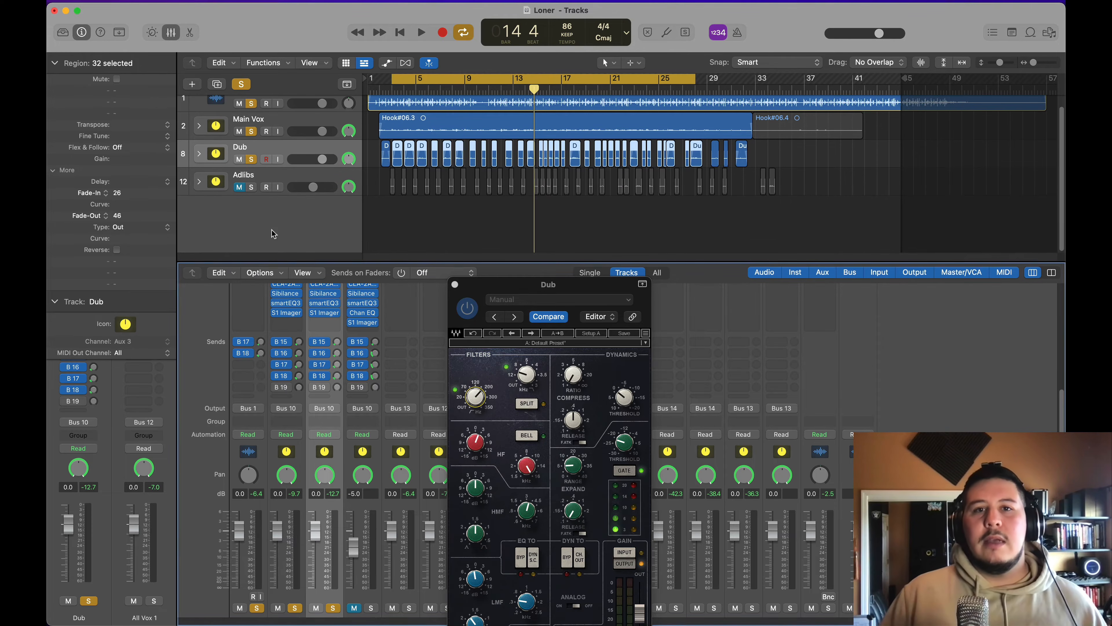
Step: Expand the Dub track stack, examine its individual tracks and their panning, collapse it and close the SSLChannel window
{"action": "left_click", "coordinate": [199, 155]}
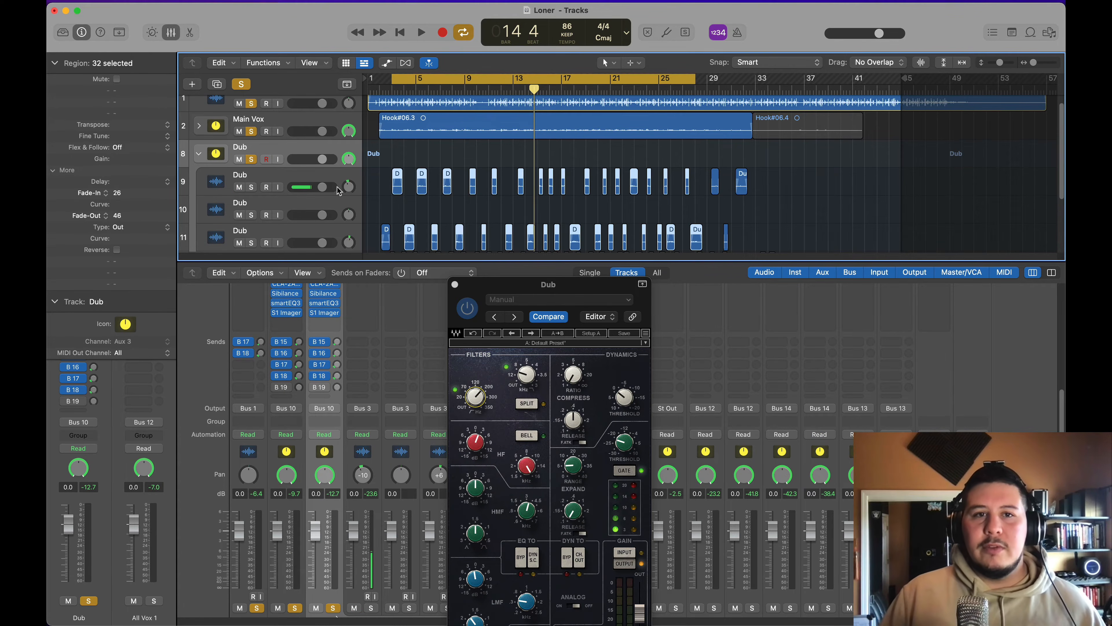
{"action": "left_click", "coordinate": [329, 202]}
{"action": "mouse_move", "coordinate": [349, 188]}
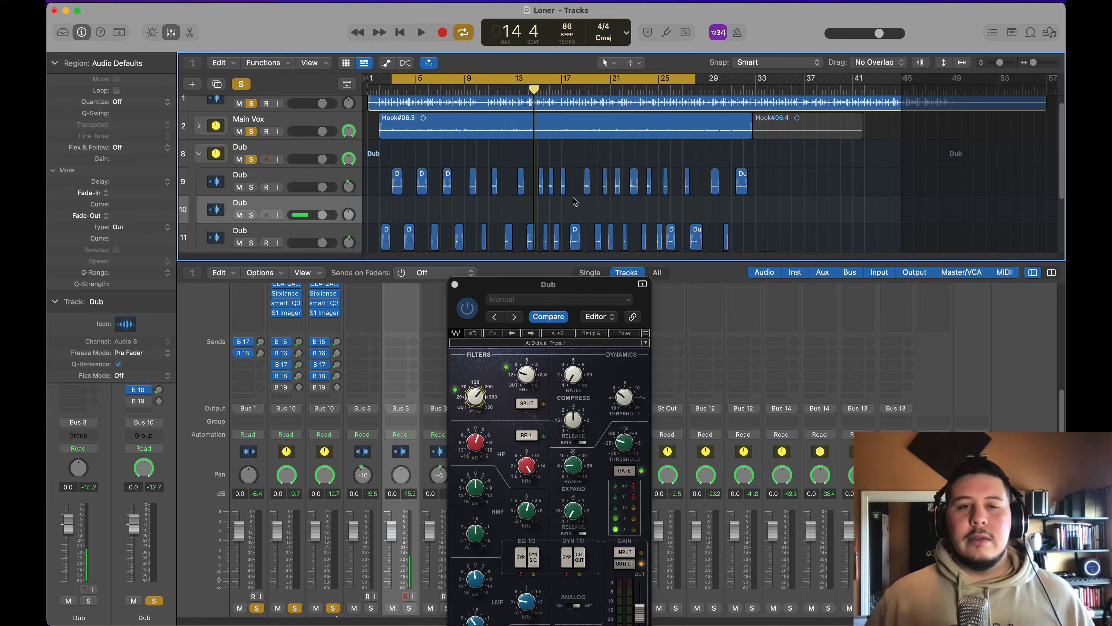
{"action": "left_click", "coordinate": [199, 155]}
{"action": "left_click", "coordinate": [454, 284]}
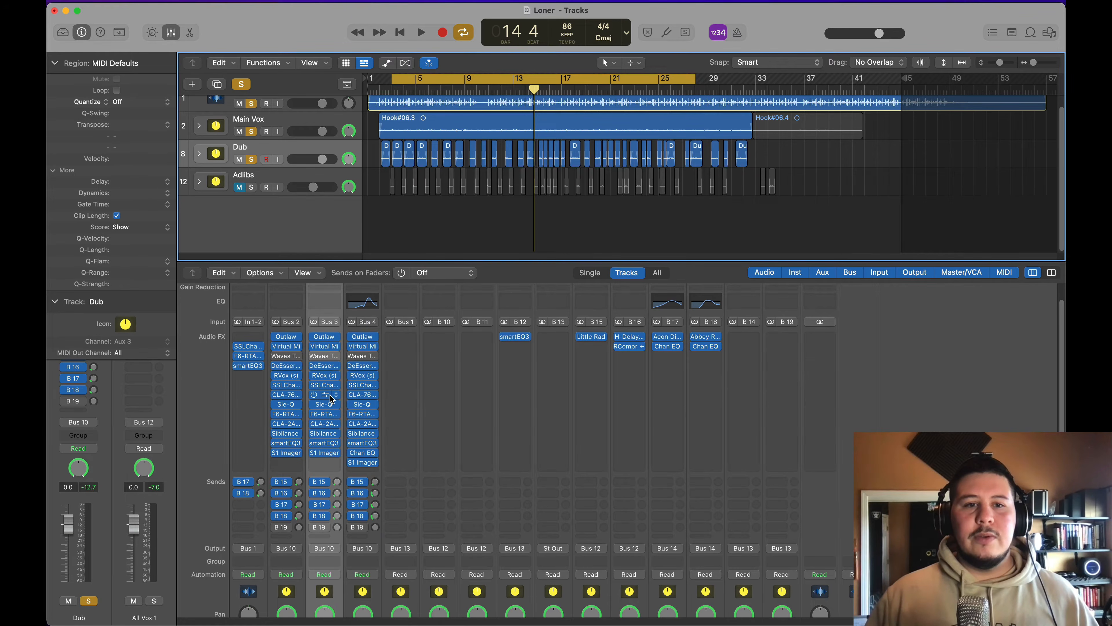
Step: Open CLA-76 on the Dub channel, place its window below the tracks, zoom in on the timeline and turn on waveform zoom
{"action": "left_click", "coordinate": [326, 394]}
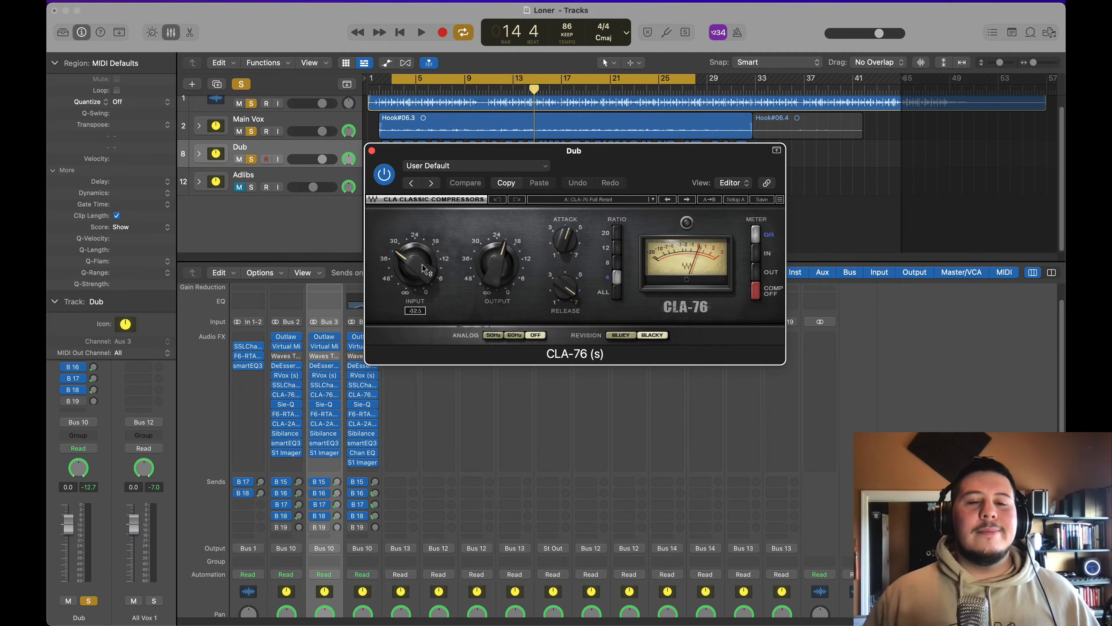
{"action": "left_click_drag", "start_coordinate": [541, 149], "coordinate": [523, 239]}
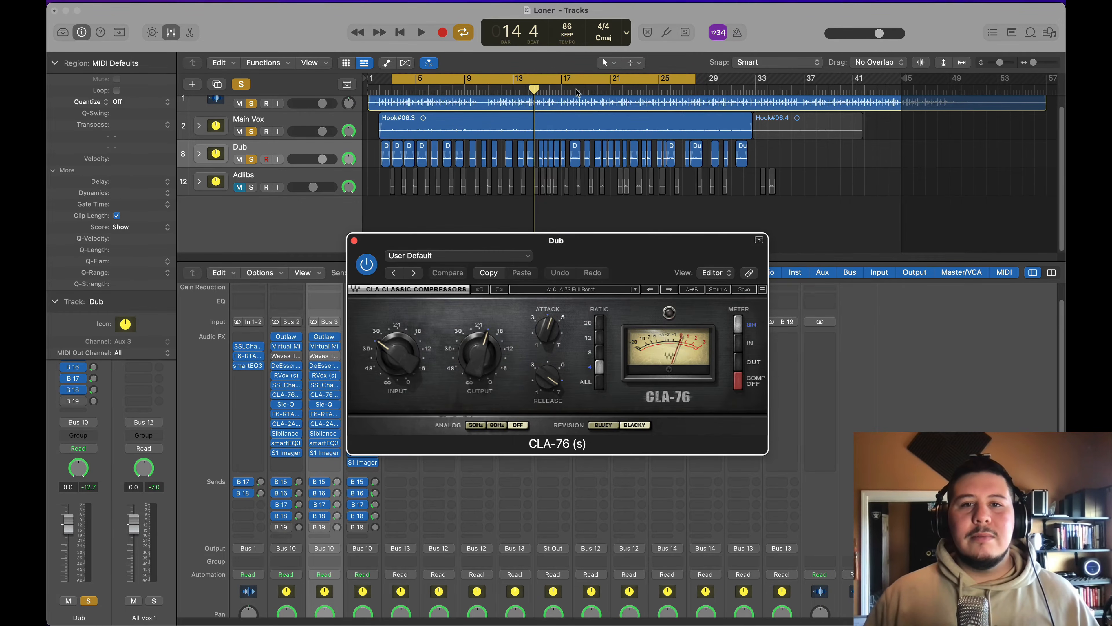
{"action": "left_click", "coordinate": [1050, 61]}
{"action": "left_click", "coordinate": [1051, 61]}
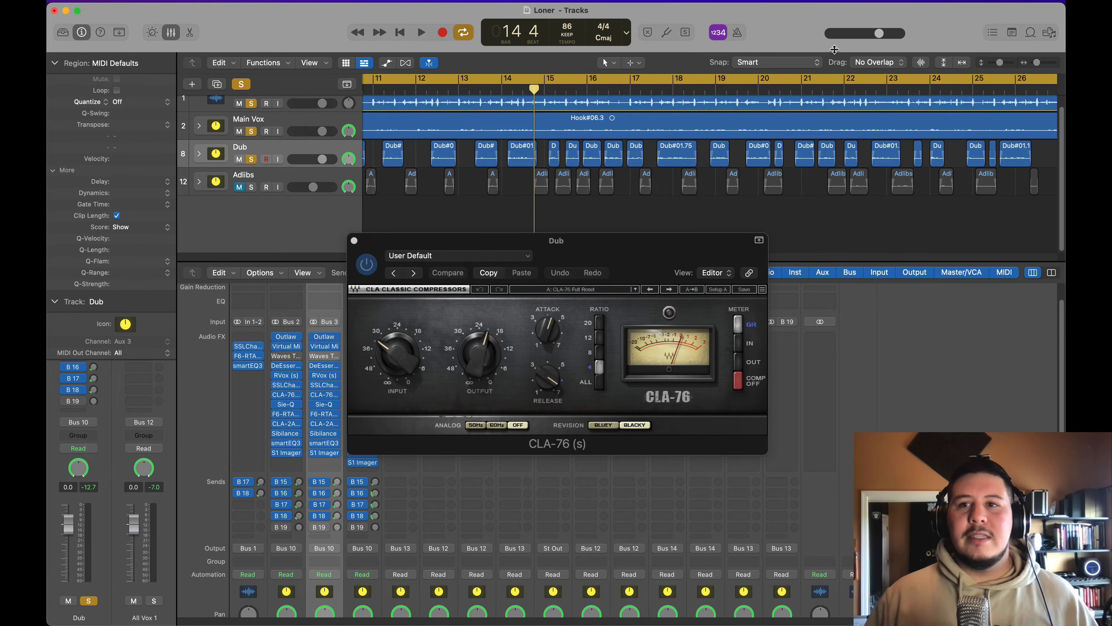
{"action": "left_click", "coordinate": [917, 63]}
Step: Set a cycle range from bar 14 to just past bar 18, play it back and stop
{"action": "left_click", "coordinate": [501, 90]}
{"action": "left_click", "coordinate": [506, 79]}
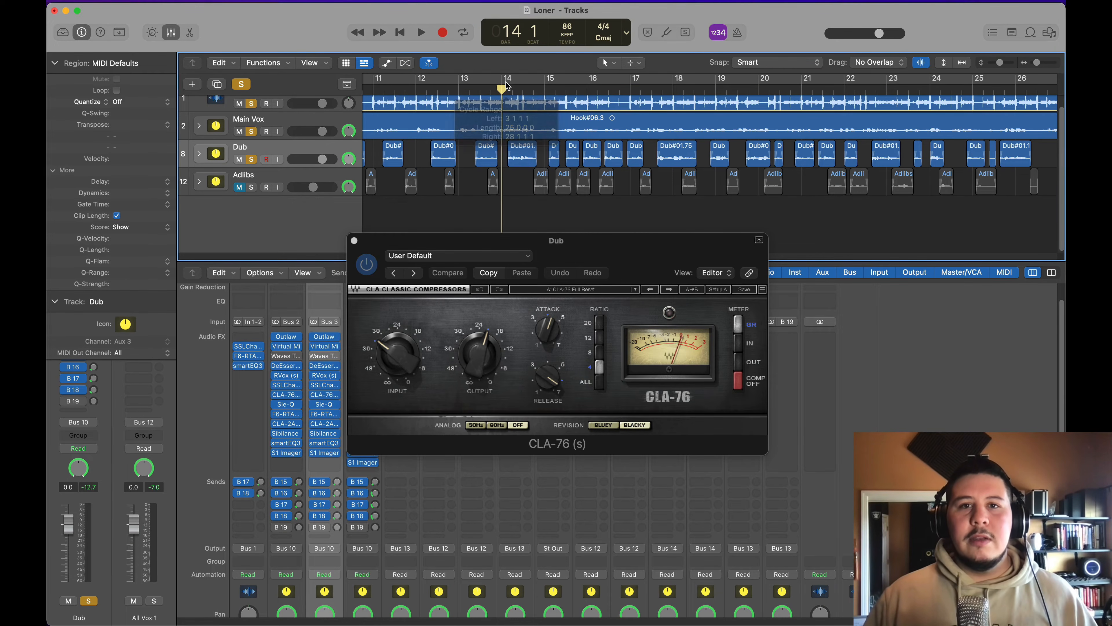
{"action": "key", "text": "space"}
{"action": "left_click_drag", "start_coordinate": [585, 245], "coordinate": [587, 235]}
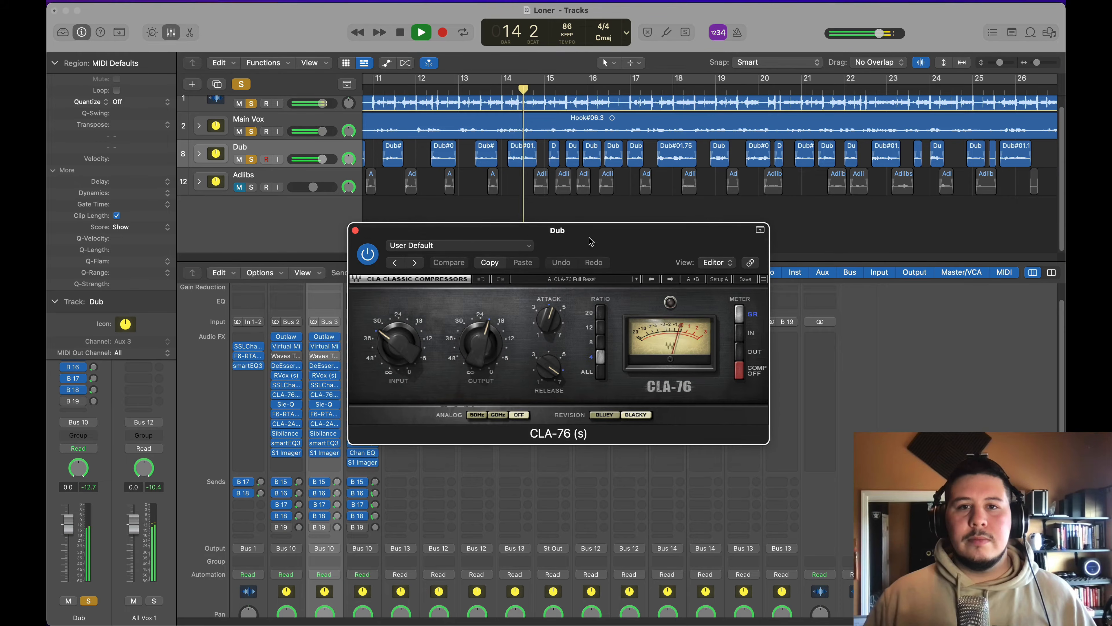
{"action": "left_click_drag", "start_coordinate": [506, 83], "coordinate": [695, 179]}
{"action": "key", "text": "space"}
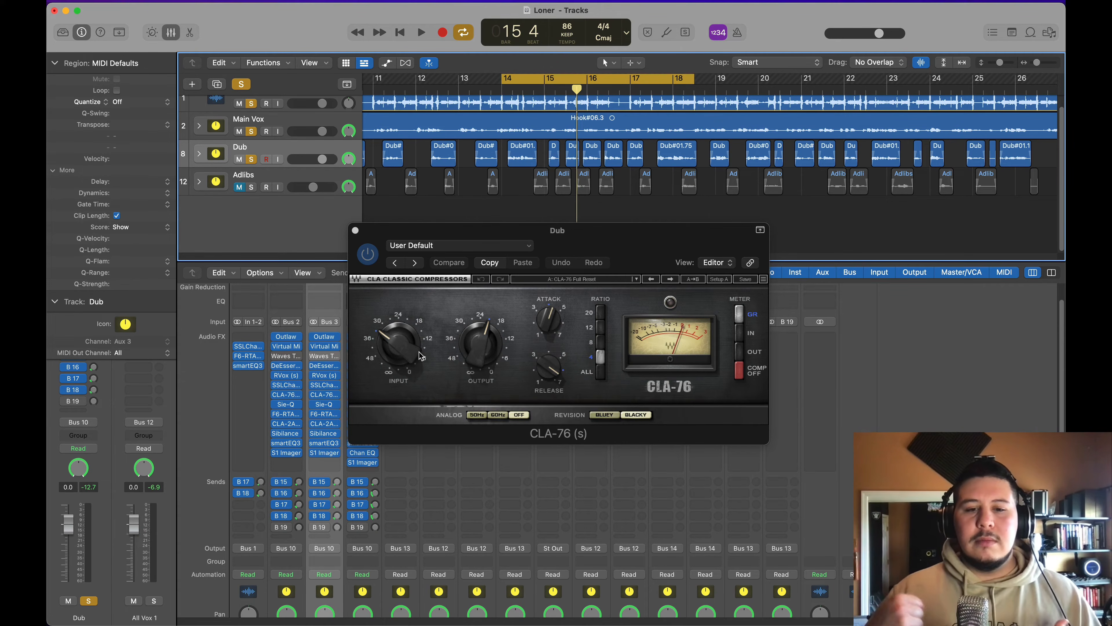
Step: Play the cycled section and adjust the CLA-76 input level and its output to about -22.9
{"action": "key", "text": "space"}
{"action": "left_click_drag", "start_coordinate": [419, 354], "coordinate": [403, 349]}
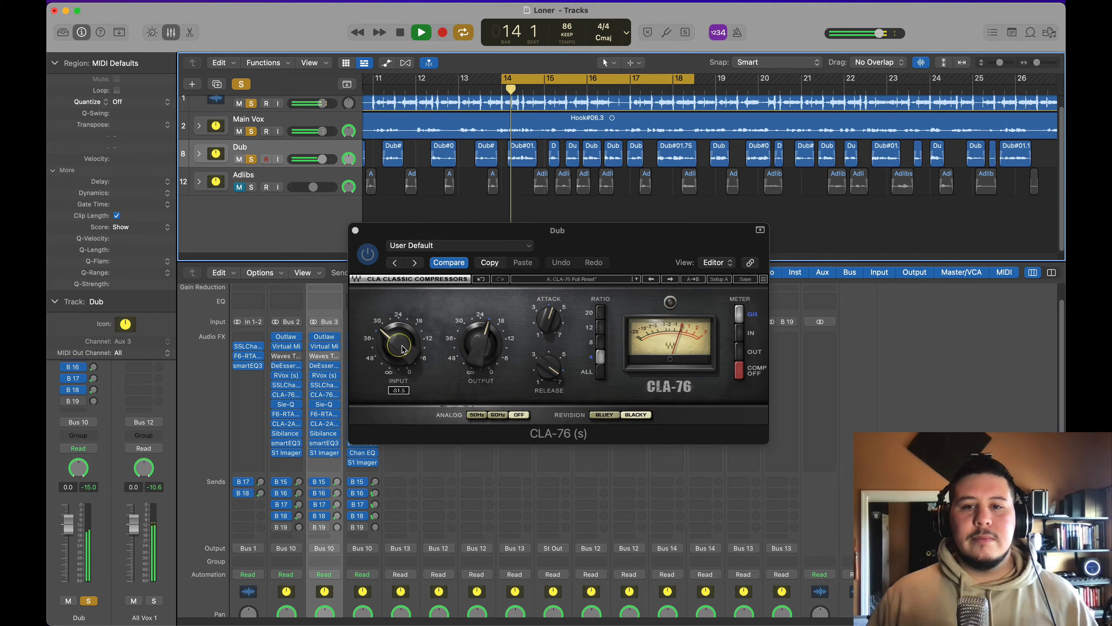
{"action": "scroll", "coordinate": [403, 349], "scroll_direction": "up", "scroll_amount": 3}
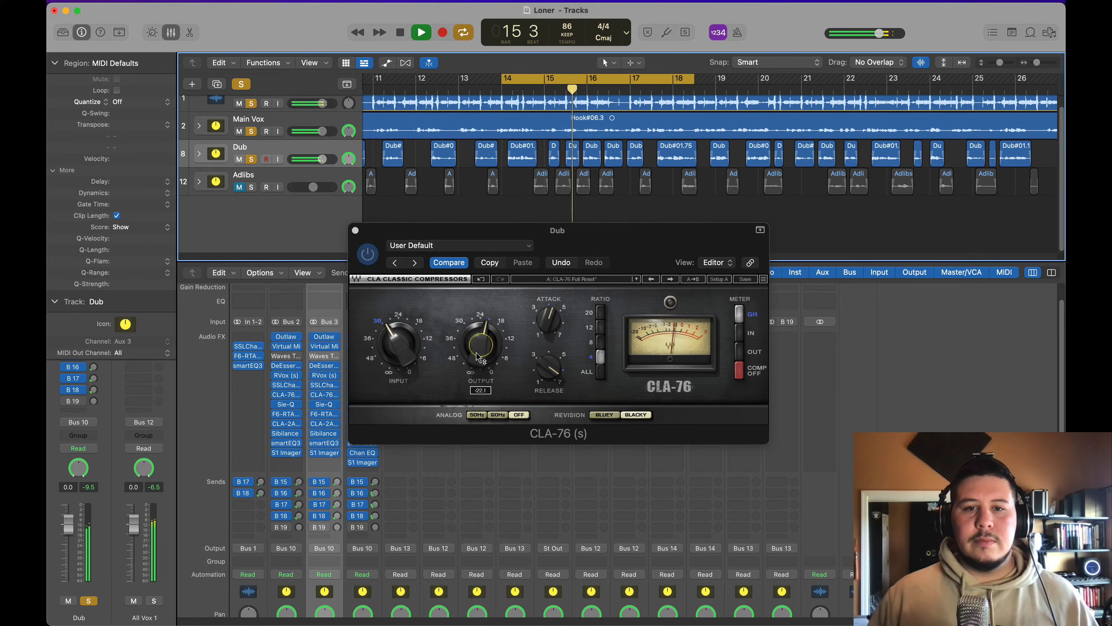
Step: Compare the Dub sound with CLA-76 bypassed and active, fine-tune its output level and close the plug-in
{"action": "left_click", "coordinate": [372, 252]}
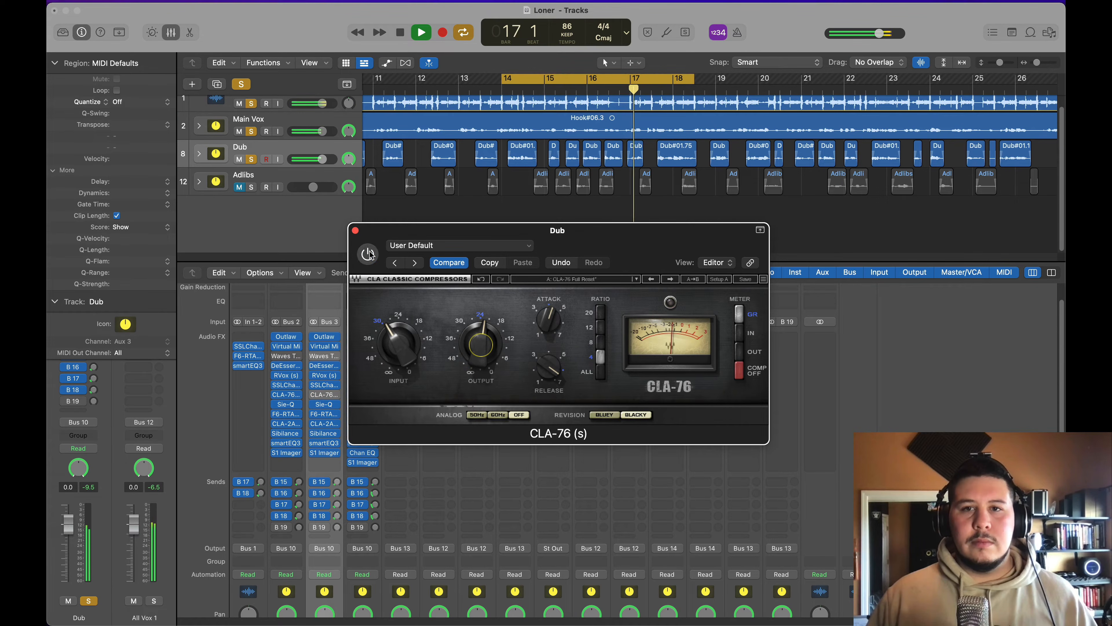
{"action": "left_click", "coordinate": [369, 254]}
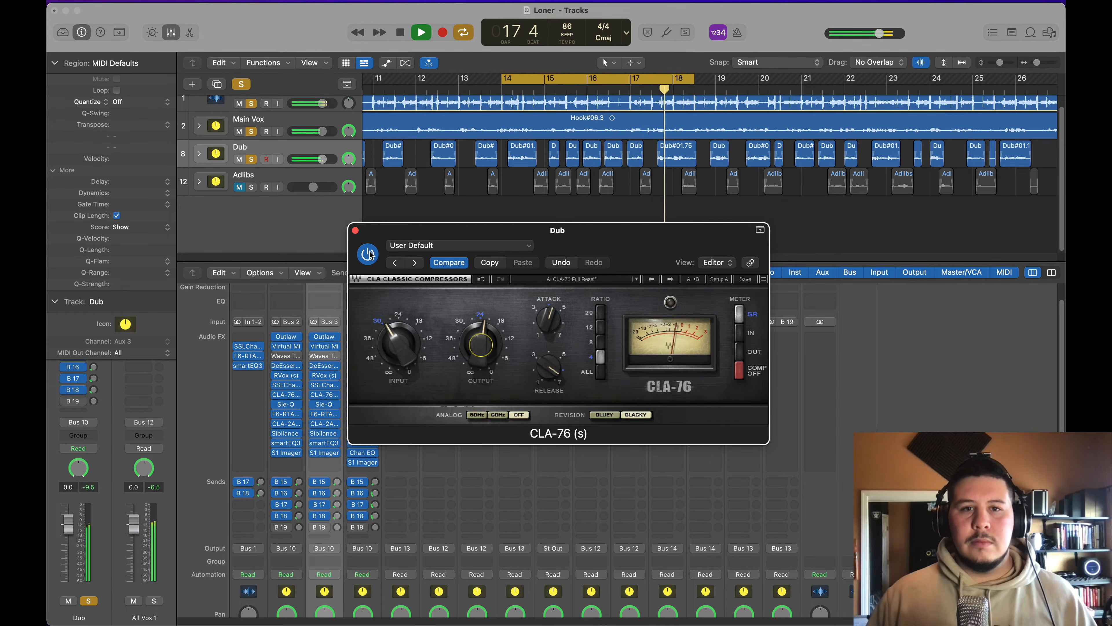
{"action": "left_click", "coordinate": [370, 254]}
{"action": "left_click", "coordinate": [370, 254]}
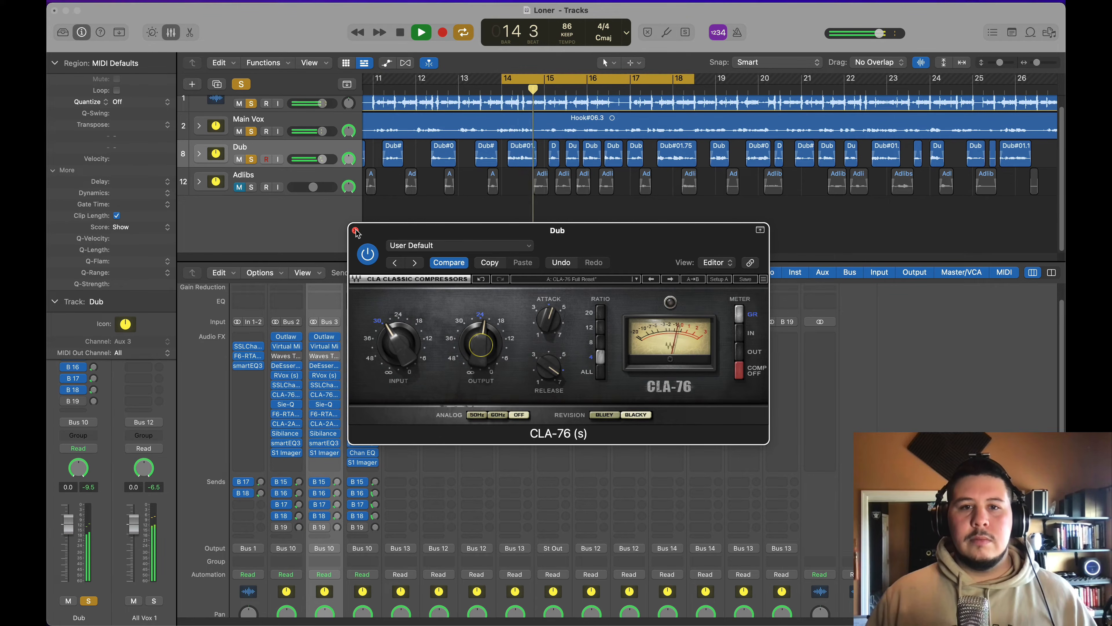
{"action": "mouse_move", "coordinate": [483, 346]}
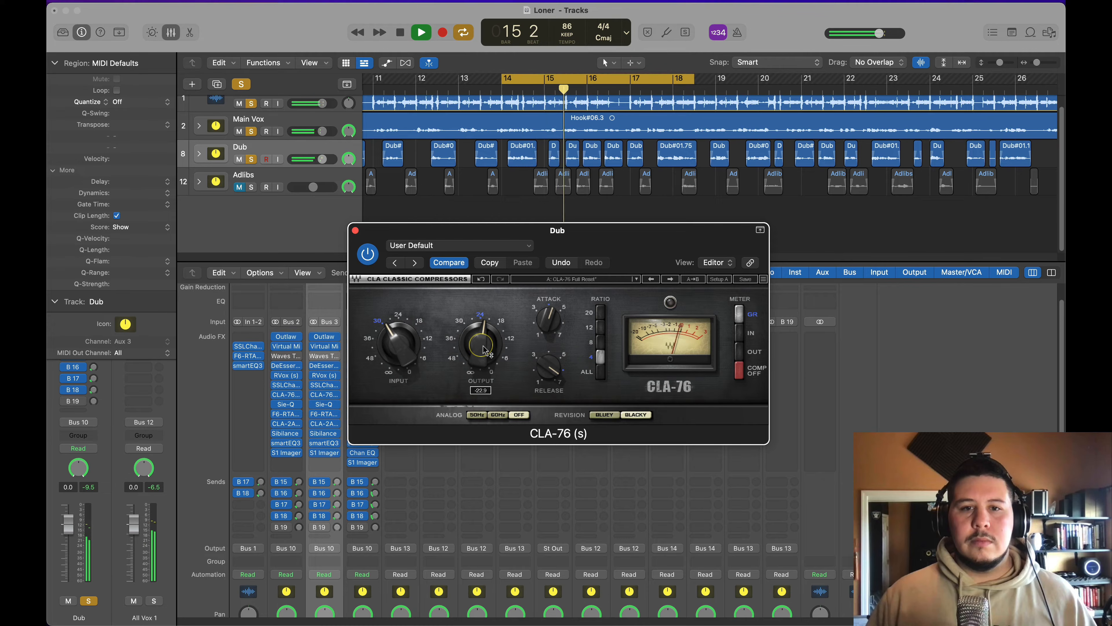
{"action": "left_click_drag", "start_coordinate": [483, 346], "coordinate": [483, 348]}
{"action": "left_click", "coordinate": [355, 231]}
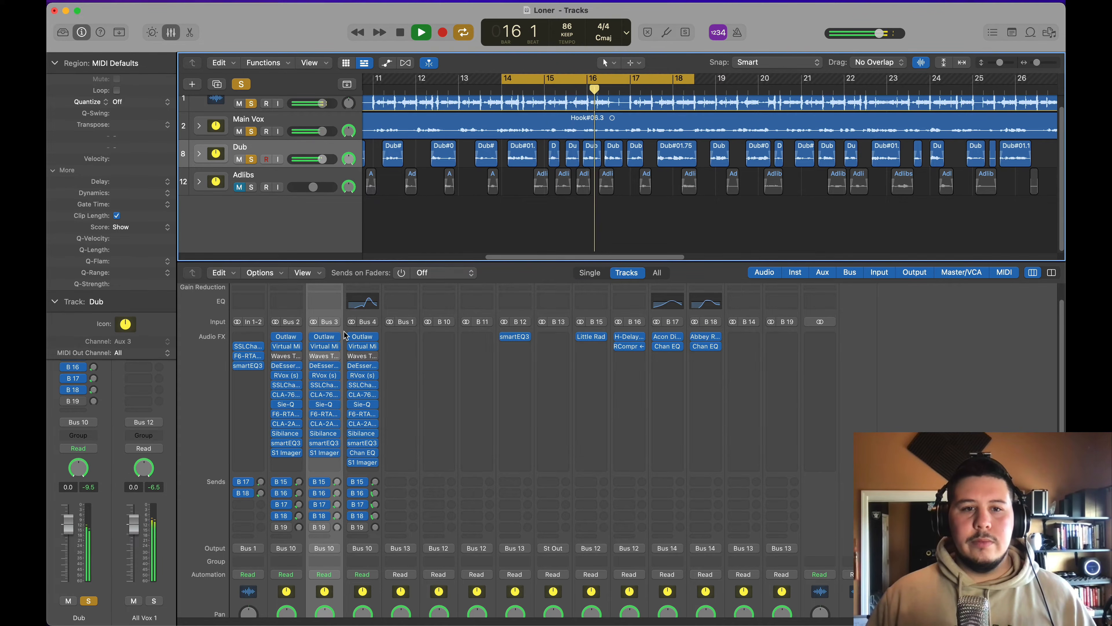
Step: Open Sibilance on the Dub channel, stop playback and set threshold to -20.4, range to -37.0, mode to 17 and detection to 67
{"action": "left_click", "coordinate": [341, 433]}
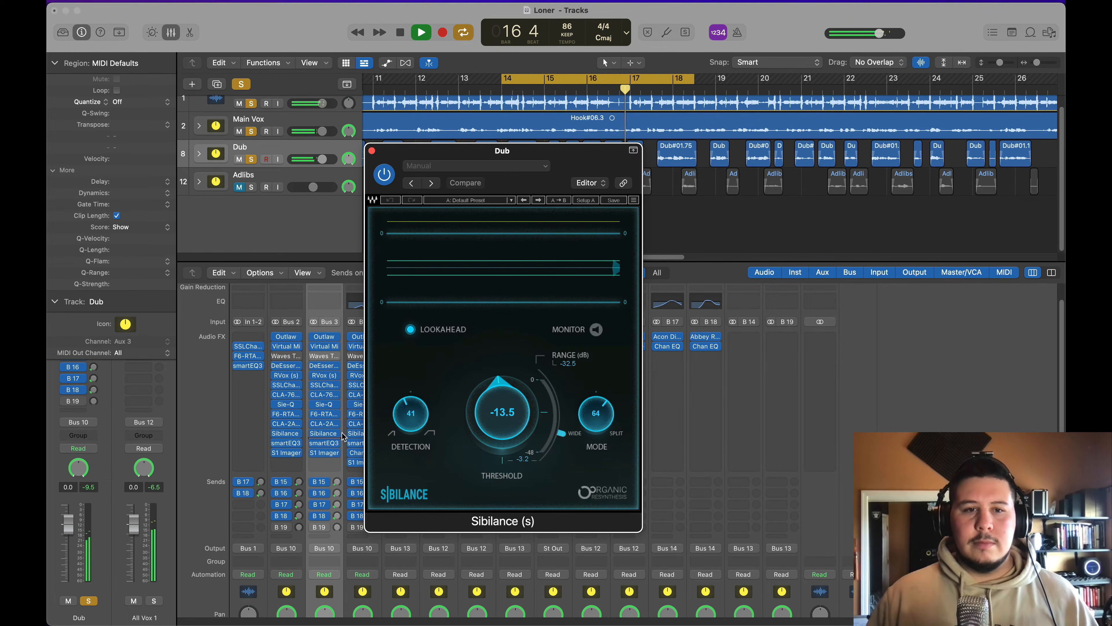
{"action": "key", "text": "space"}
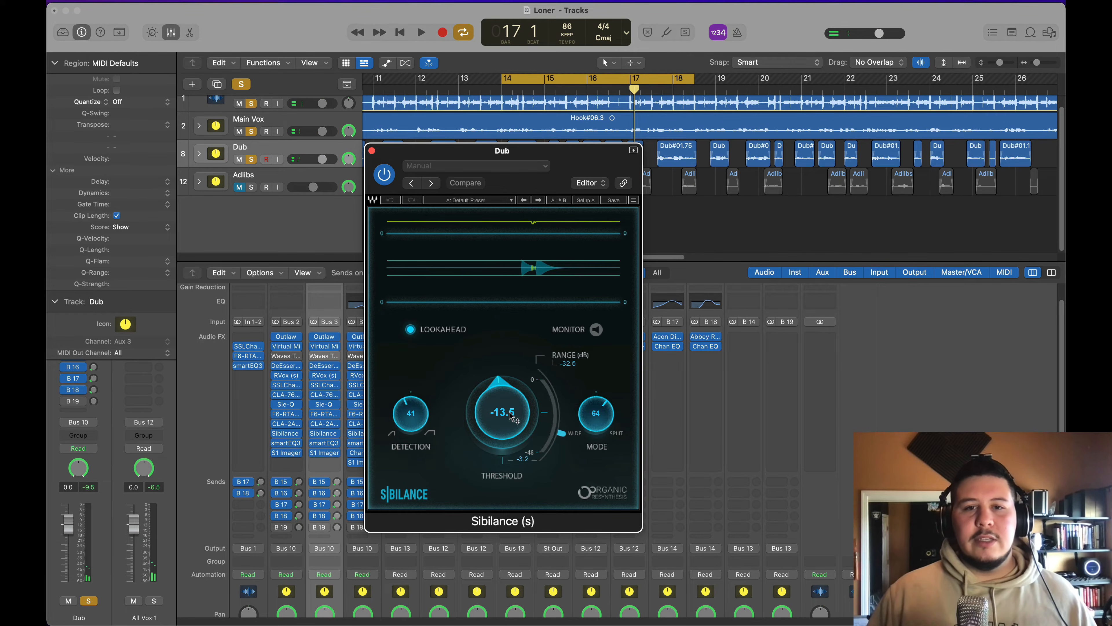
{"action": "scroll", "coordinate": [513, 417], "scroll_direction": "down", "scroll_amount": 5}
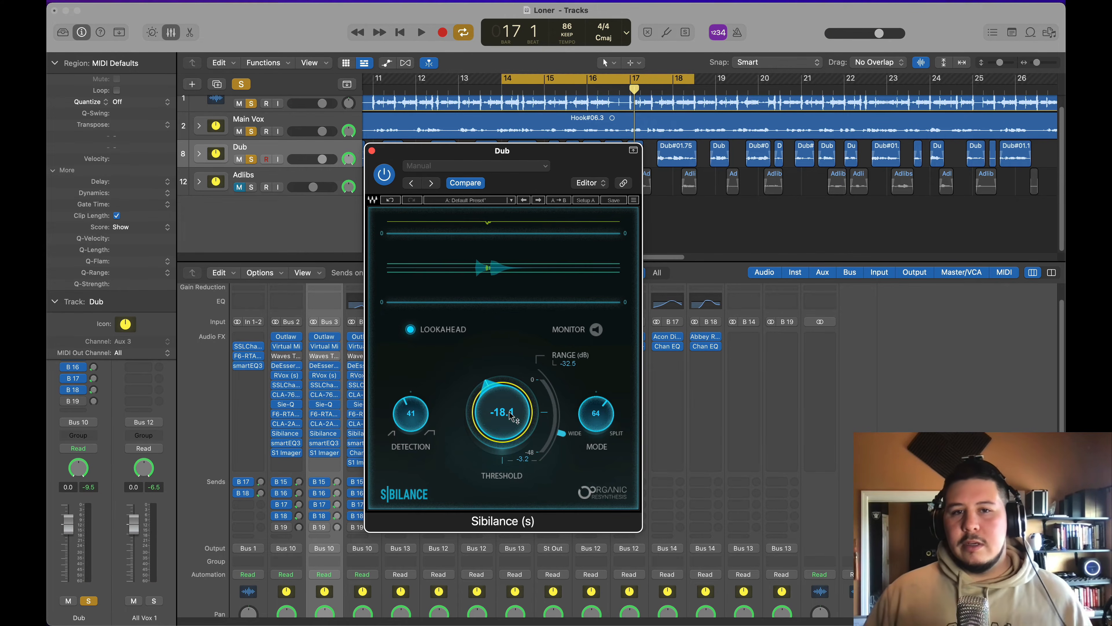
{"action": "scroll", "coordinate": [513, 417], "scroll_direction": "down", "scroll_amount": 3}
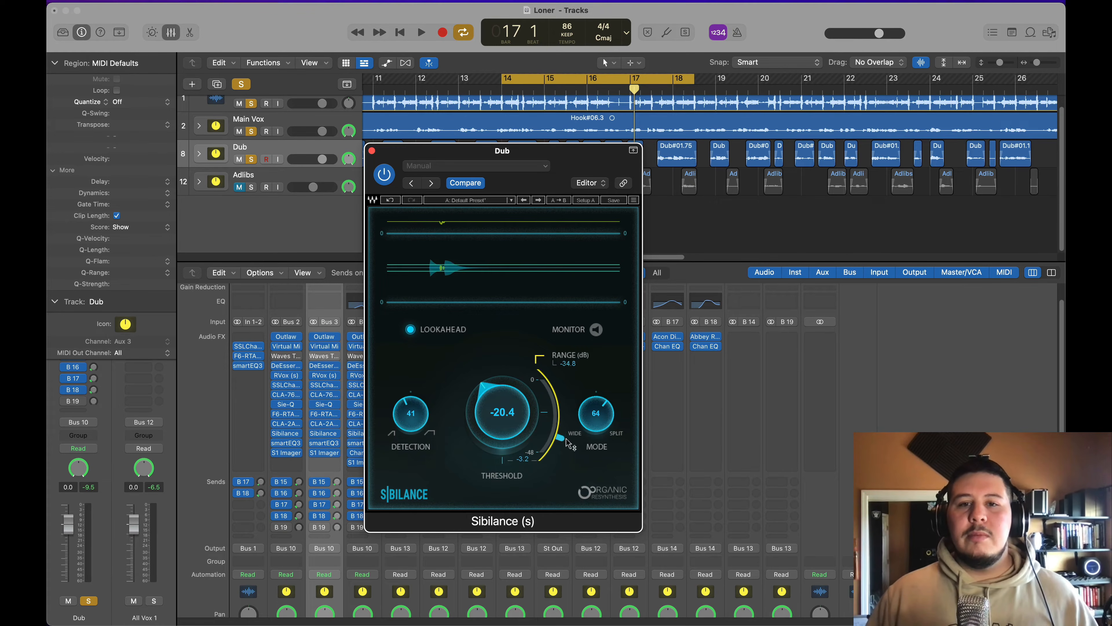
{"action": "scroll", "coordinate": [569, 443], "scroll_direction": "down", "scroll_amount": 2}
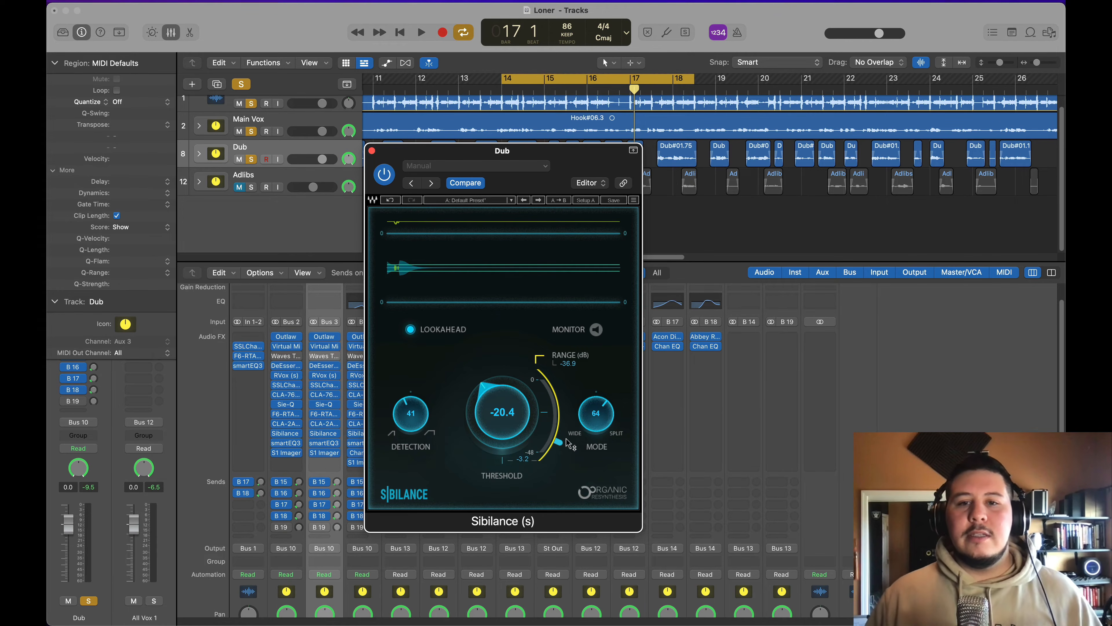
{"action": "scroll", "coordinate": [569, 443], "scroll_direction": "down", "scroll_amount": 1}
{"action": "left_click_drag", "start_coordinate": [591, 420], "coordinate": [530, 474]}
{"action": "left_click_drag", "start_coordinate": [419, 424], "coordinate": [420, 406]}
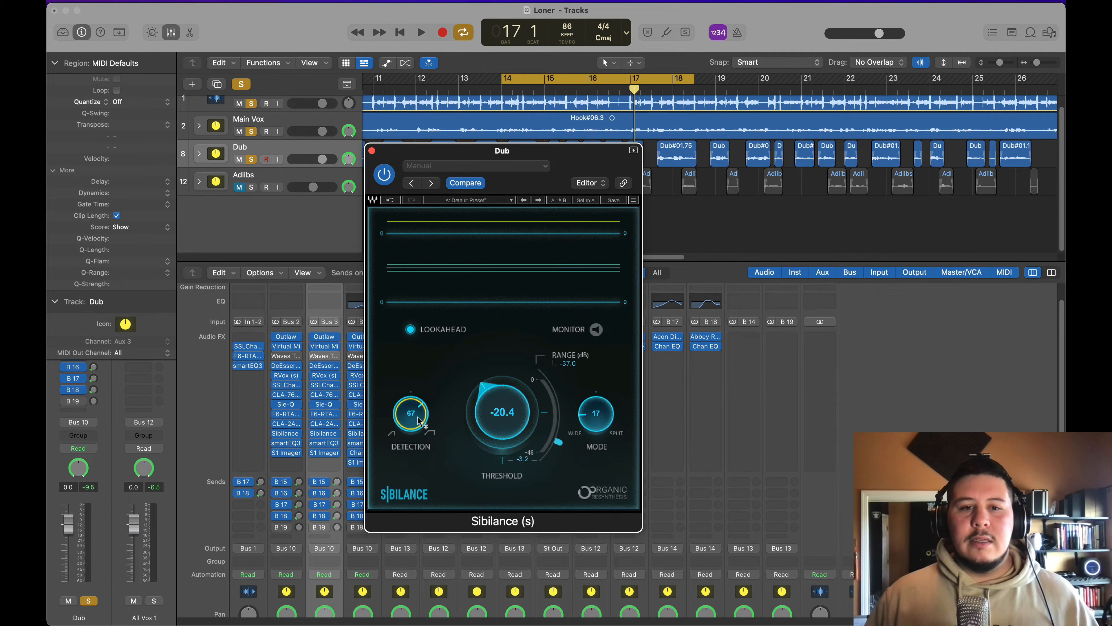
Step: Start playback and turn off solo on the Beat and Main Vox tracks, keeping only Dub soloed
{"action": "key", "text": "space"}
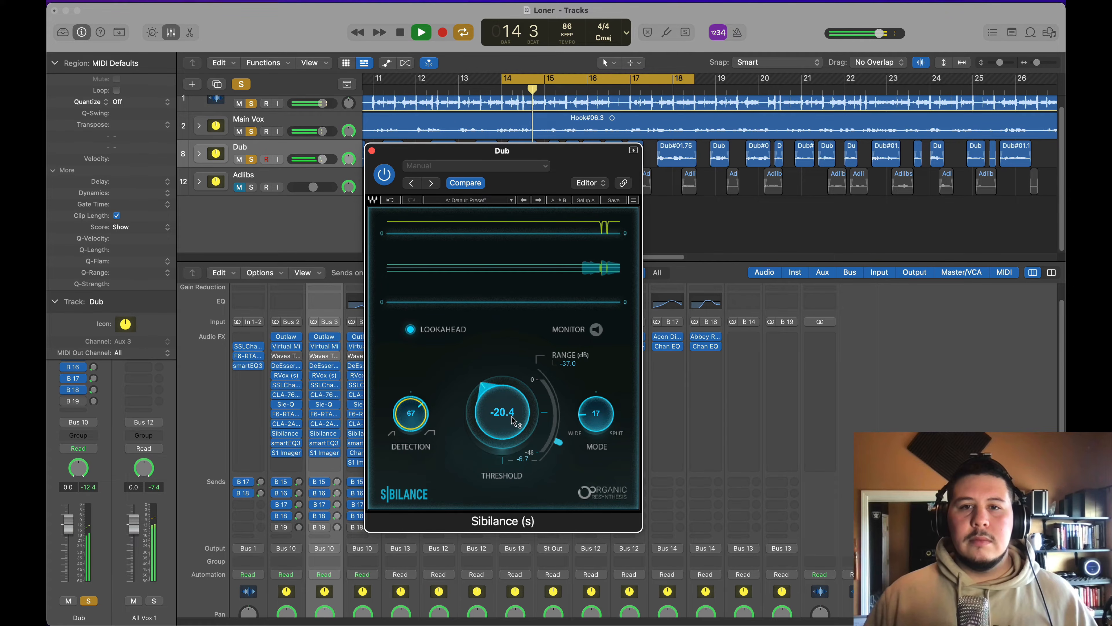
{"action": "left_click", "coordinate": [251, 104]}
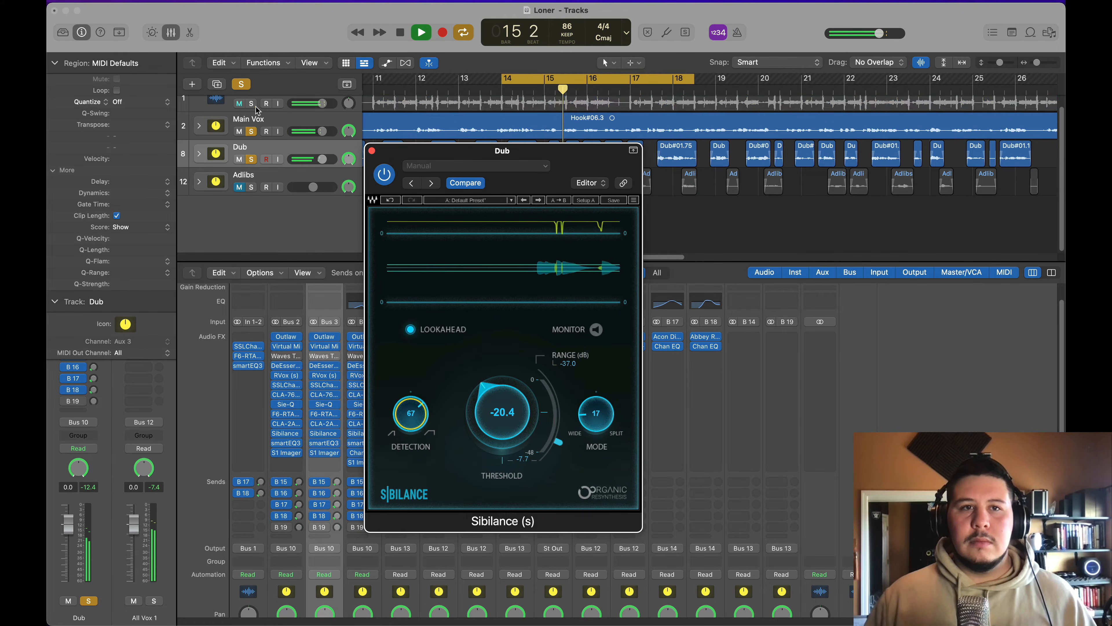
{"action": "left_click", "coordinate": [255, 124]}
{"action": "left_click", "coordinate": [252, 131]}
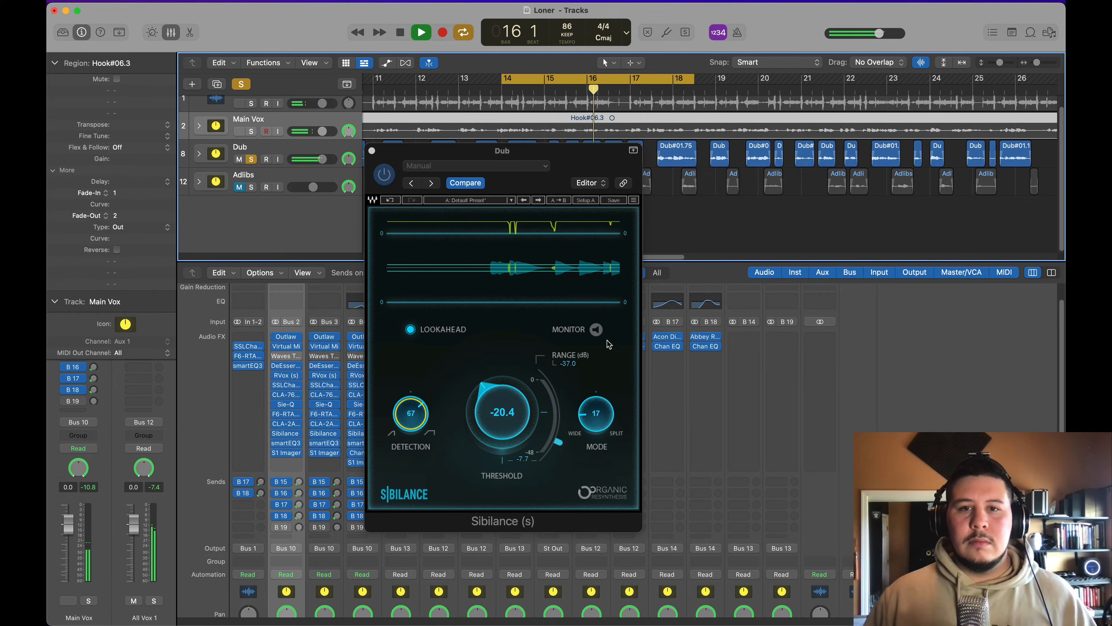
Step: Monitor the detected sibilance, set the Sibilance threshold to -18.8, turn monitoring off and close the plug-in
{"action": "left_click", "coordinate": [596, 329]}
{"action": "left_click_drag", "start_coordinate": [509, 416], "coordinate": [509, 420]}
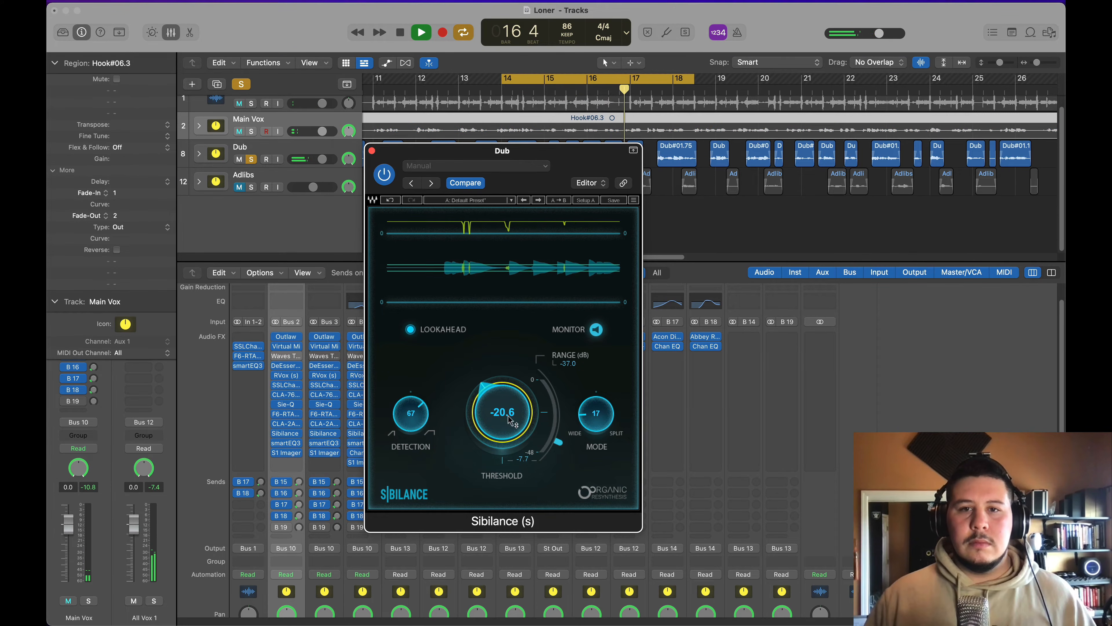
{"action": "scroll", "coordinate": [509, 417], "scroll_direction": "up", "scroll_amount": 5}
{"action": "scroll", "coordinate": [509, 417], "scroll_direction": "up", "scroll_amount": 1}
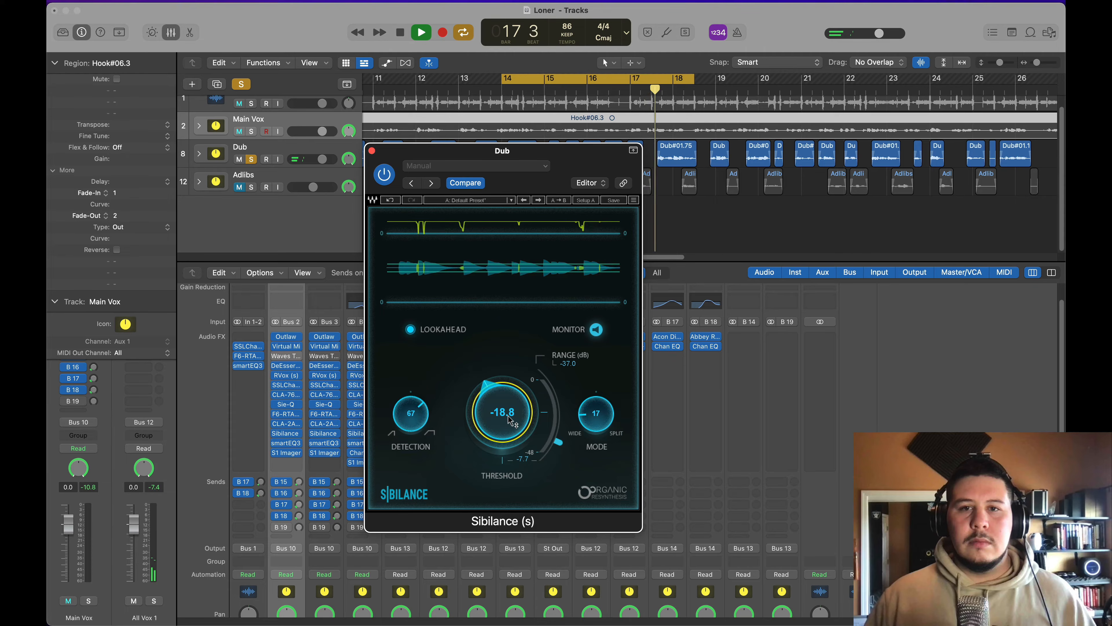
{"action": "left_click", "coordinate": [597, 330]}
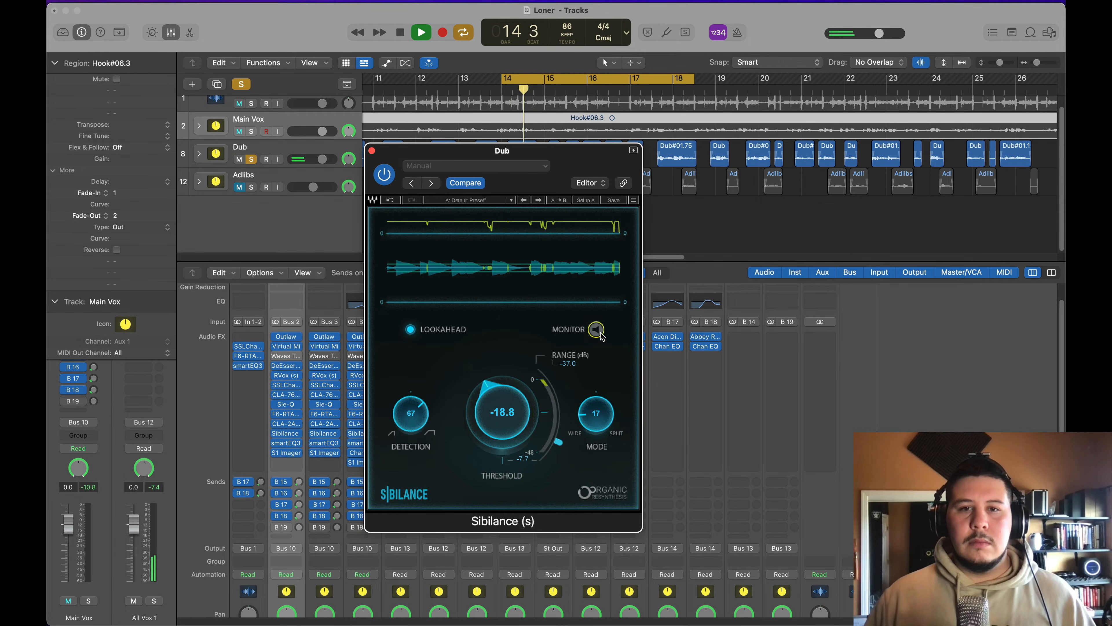
{"action": "left_click", "coordinate": [372, 150]}
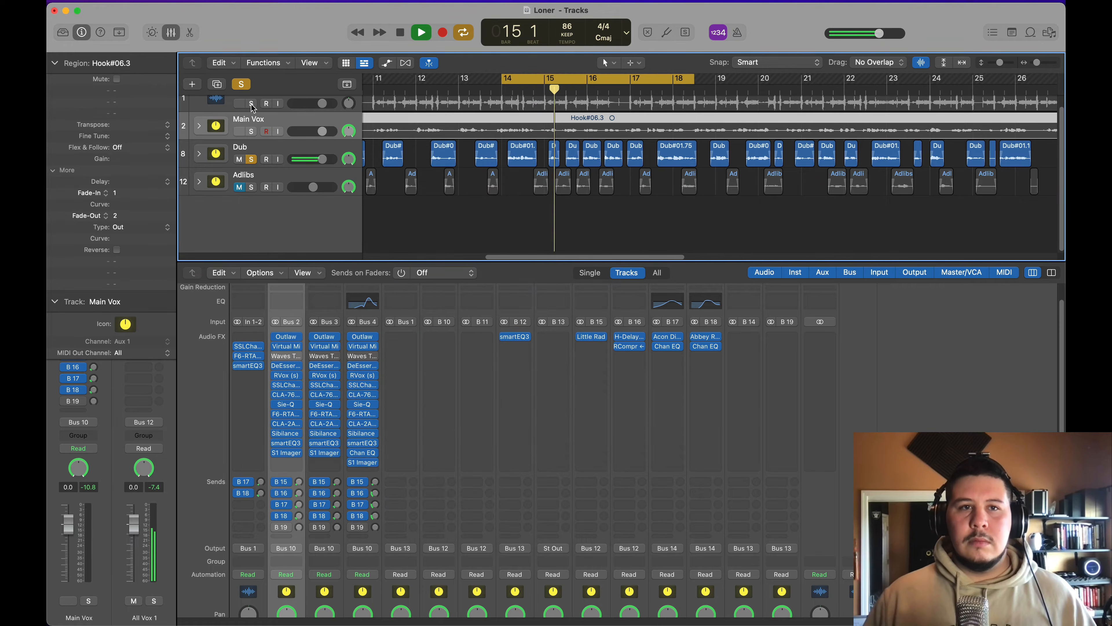
Step: Turn off the Dub solo and move S1 Imager down one insert slot on the Dub channel, leaving a free slot above it
{"action": "left_click", "coordinate": [251, 159]}
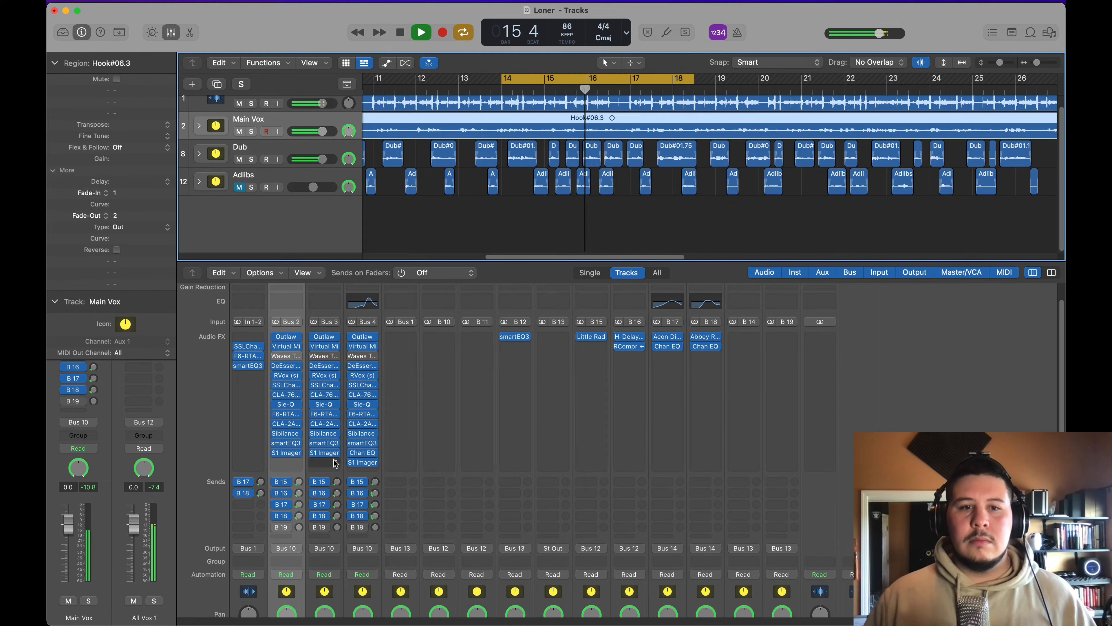
{"action": "mouse_move", "coordinate": [328, 453]}
{"action": "left_mouse_down"}
{"action": "mouse_move", "coordinate": [327, 463]}
{"action": "mouse_move", "coordinate": [325, 446]}
{"action": "left_mouse_up"}
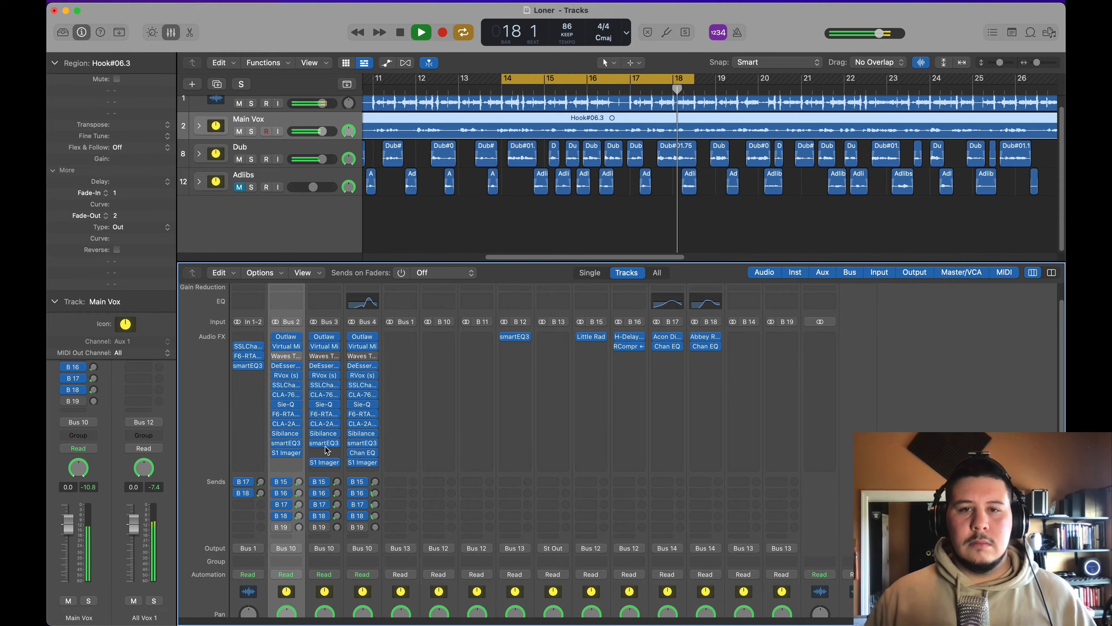
Step: Stop playback, open smartEQ3 on the Dub channel, add it to the Vox group and move Adlibs into layer L2 beside Dub
{"action": "key", "text": "space"}
{"action": "left_click", "coordinate": [330, 444]}
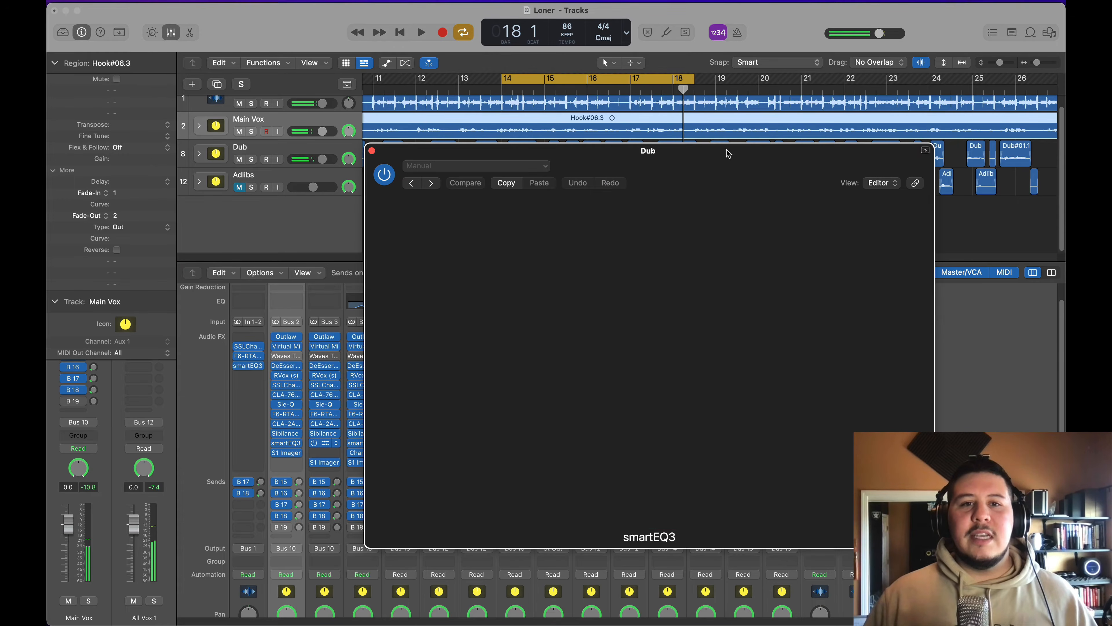
{"action": "left_click_drag", "start_coordinate": [725, 164], "coordinate": [719, 163]}
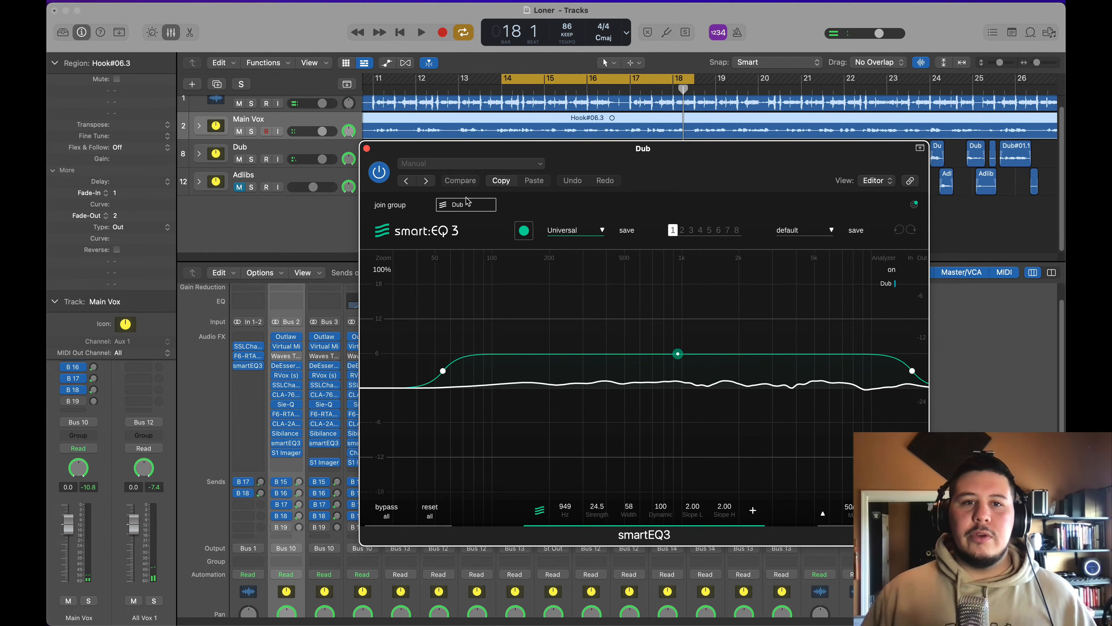
{"action": "left_click", "coordinate": [409, 210]}
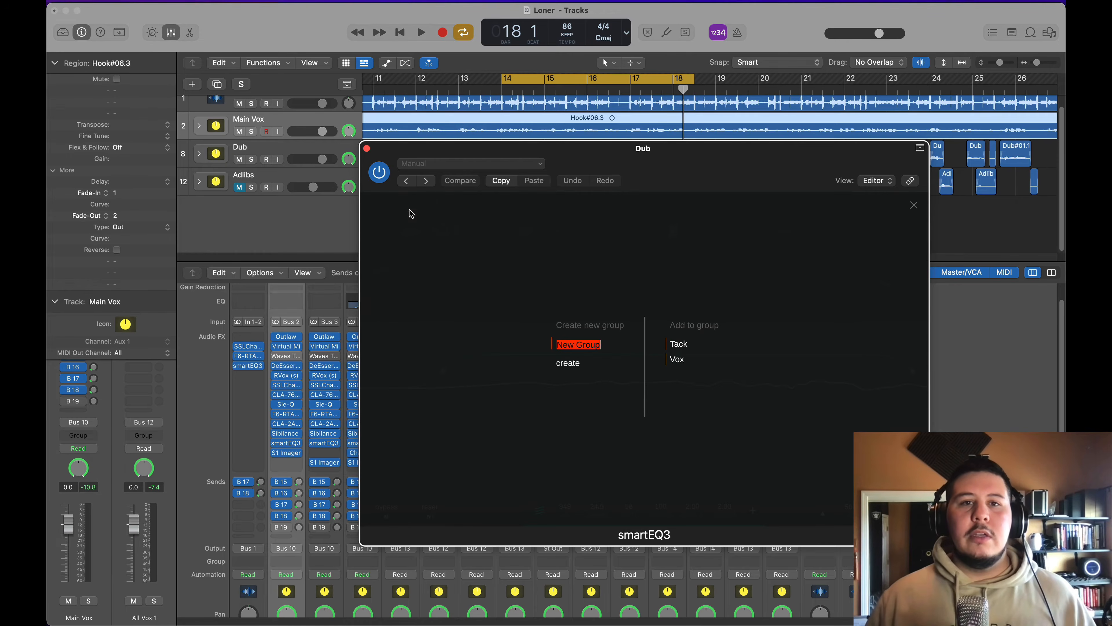
{"action": "left_click", "coordinate": [695, 360]}
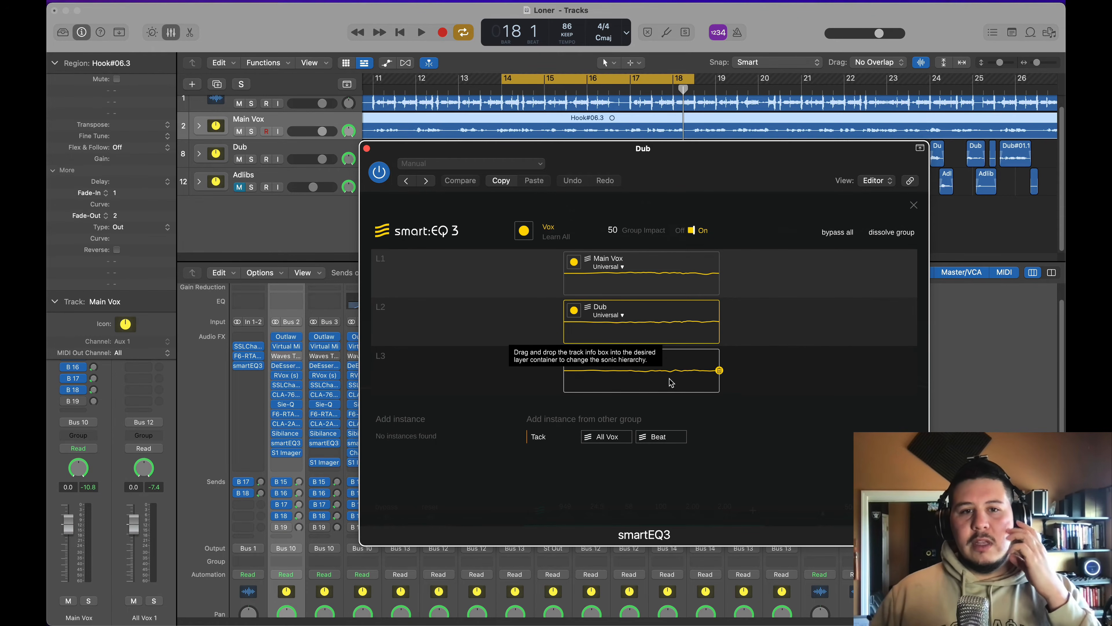
{"action": "left_click_drag", "start_coordinate": [672, 383], "coordinate": [772, 334]}
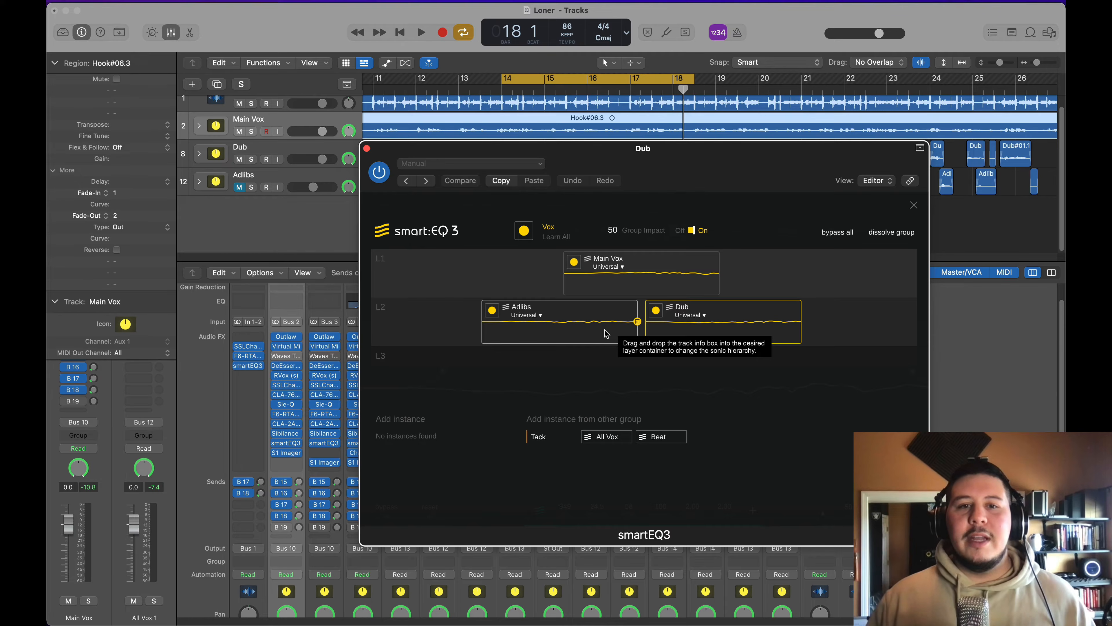
Step: Unmute the Adlibs track and run the Vox group's Learn All during playback, stopping once every vocal has been analysed
{"action": "key", "text": "space"}
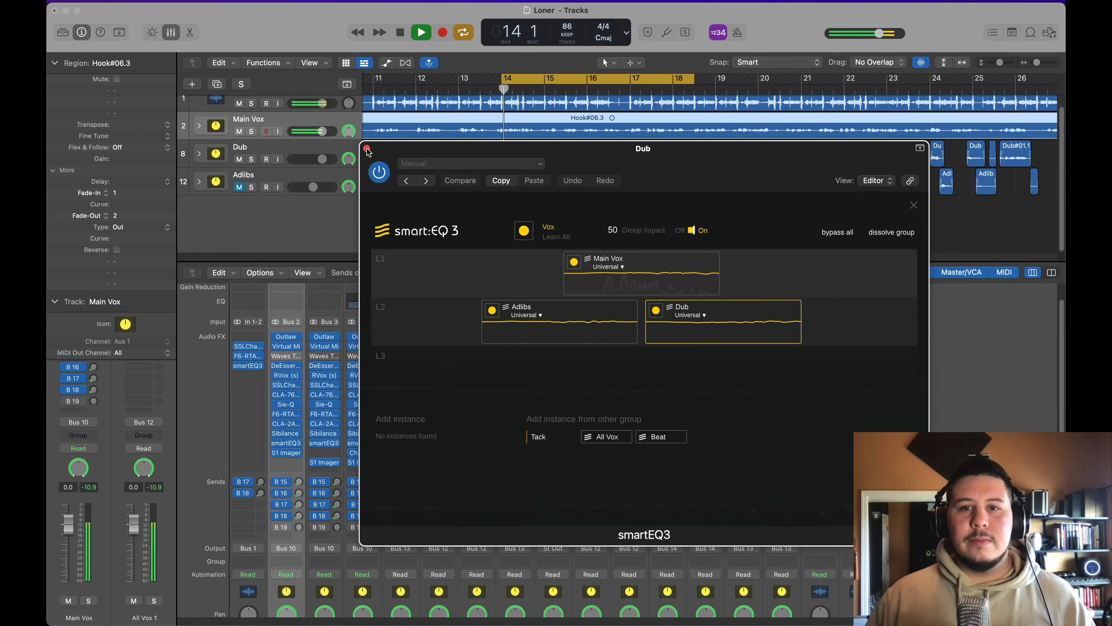
{"action": "key", "text": "space"}
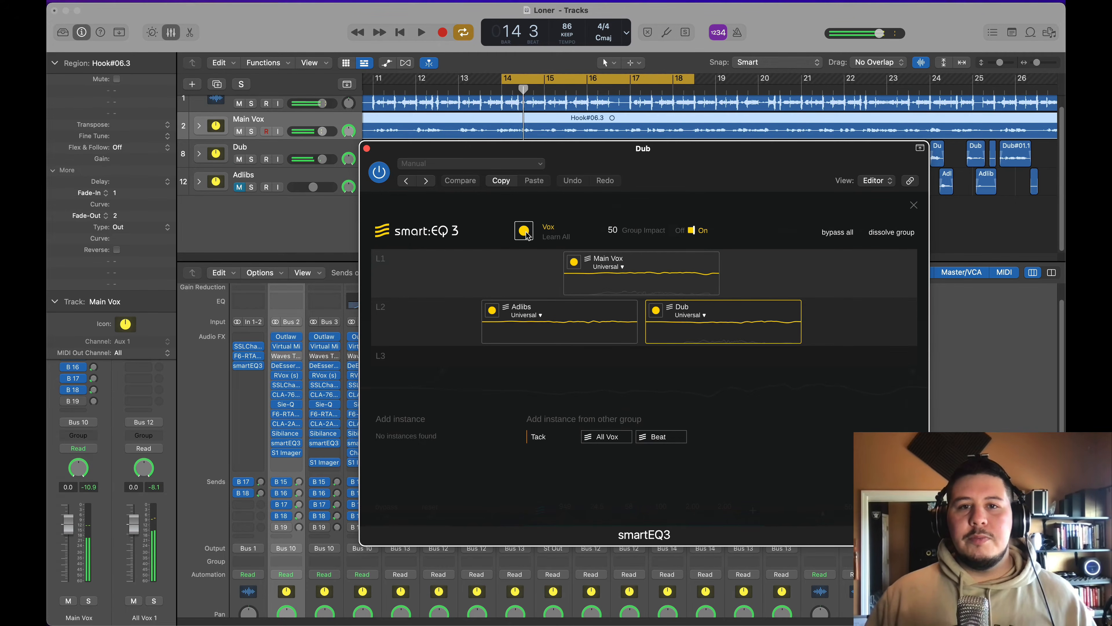
{"action": "left_click", "coordinate": [527, 235]}
{"action": "left_click", "coordinate": [240, 187]}
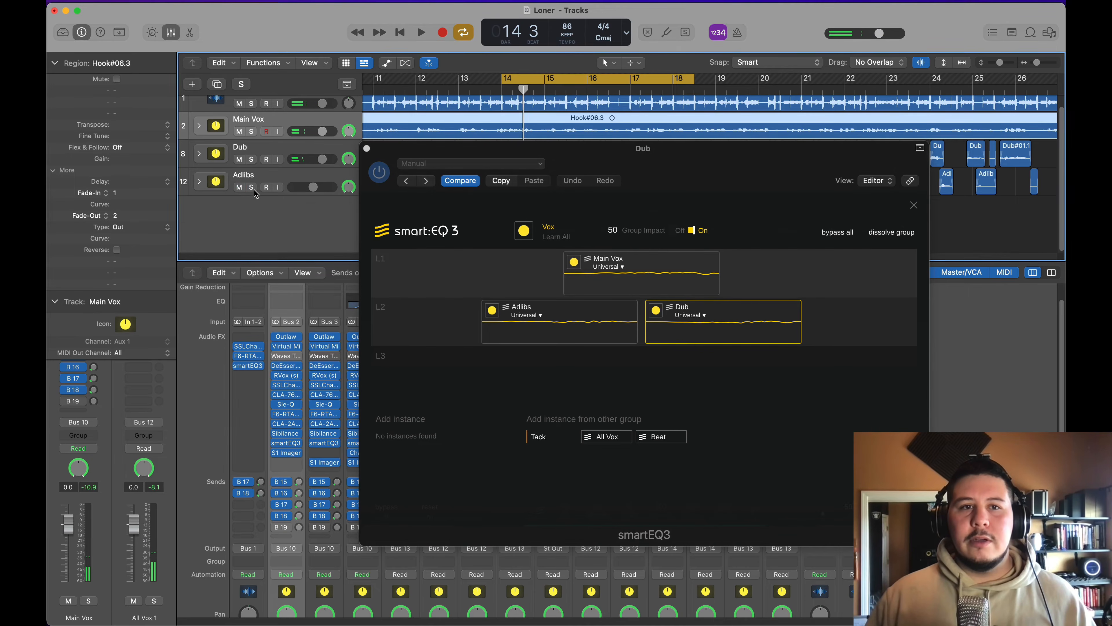
{"action": "key", "text": "space"}
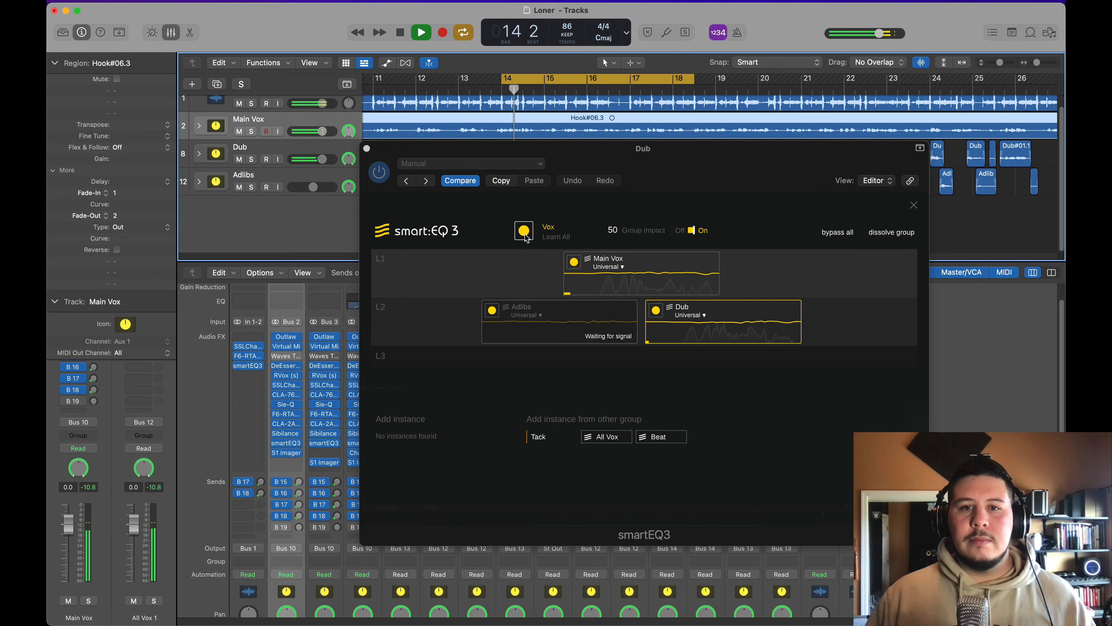
{"action": "left_click_drag", "start_coordinate": [564, 158], "coordinate": [581, 231]}
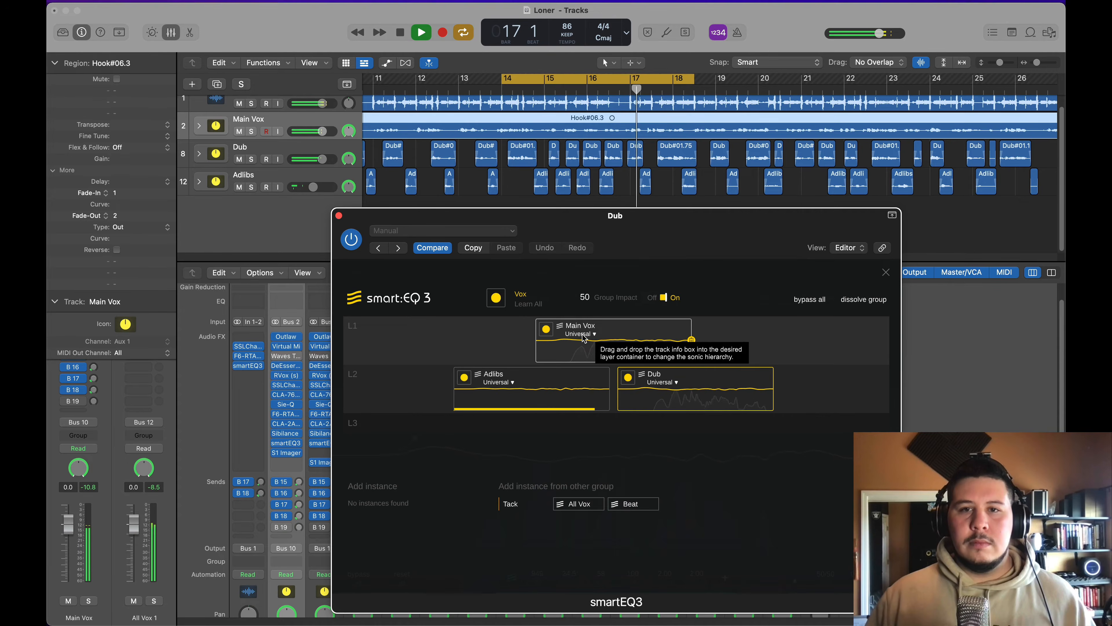
{"action": "key", "text": "space"}
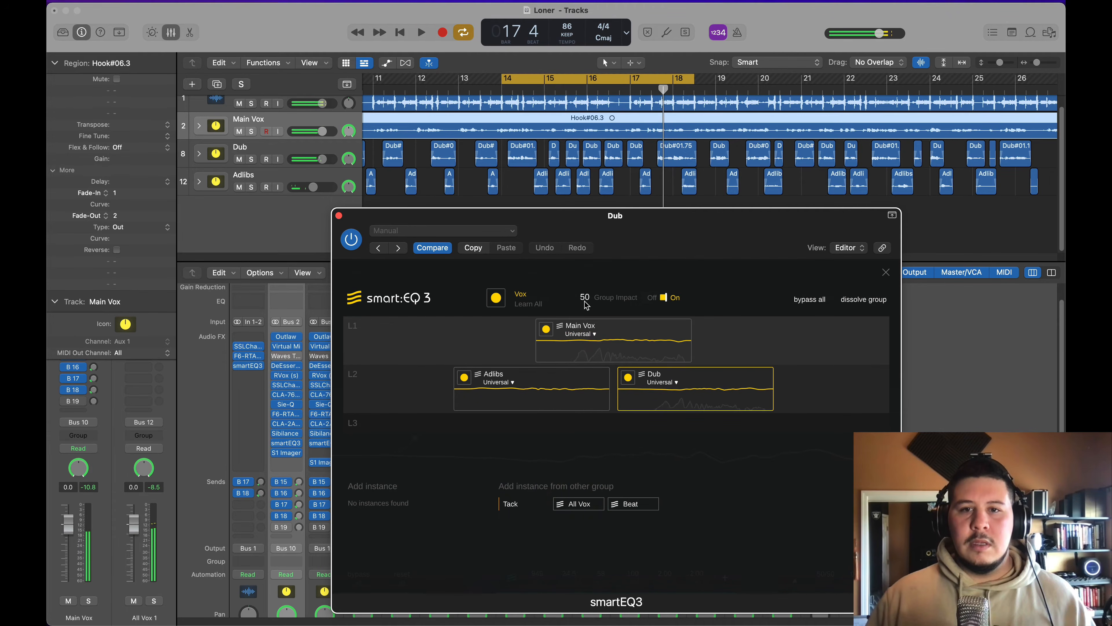
Step: Raise the Vox group impact in smartEQ3 to 119 and audition the vocals
{"action": "mouse_move", "coordinate": [584, 299]}
{"action": "left_mouse_down"}
{"action": "mouse_move", "coordinate": [592, 282]}
{"action": "mouse_move", "coordinate": [590, 312]}
{"action": "left_mouse_up"}
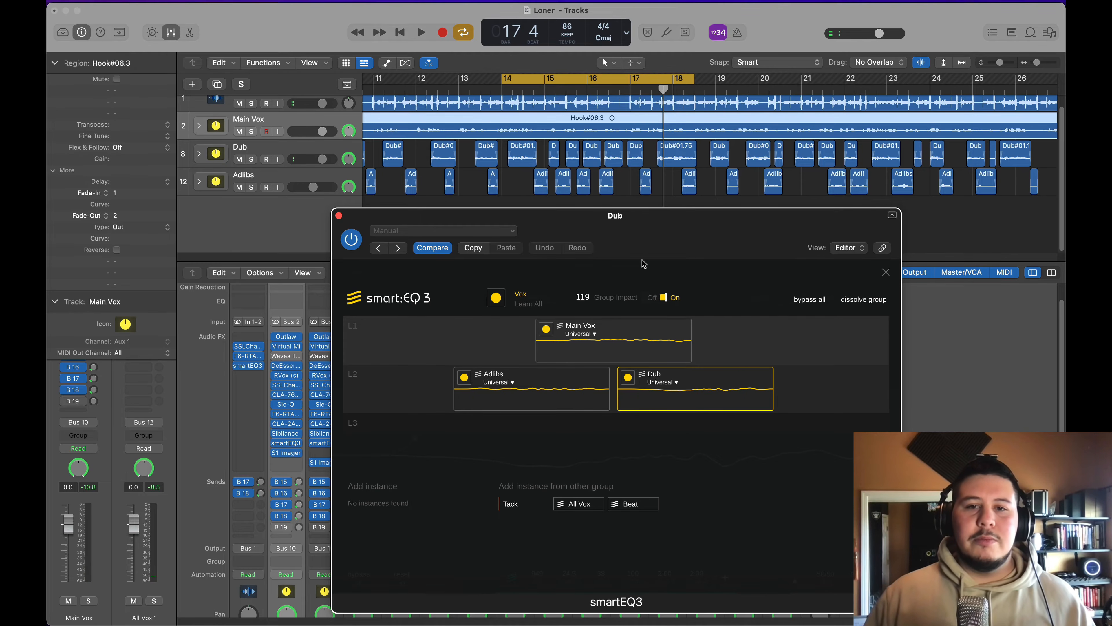
{"action": "key", "text": "space"}
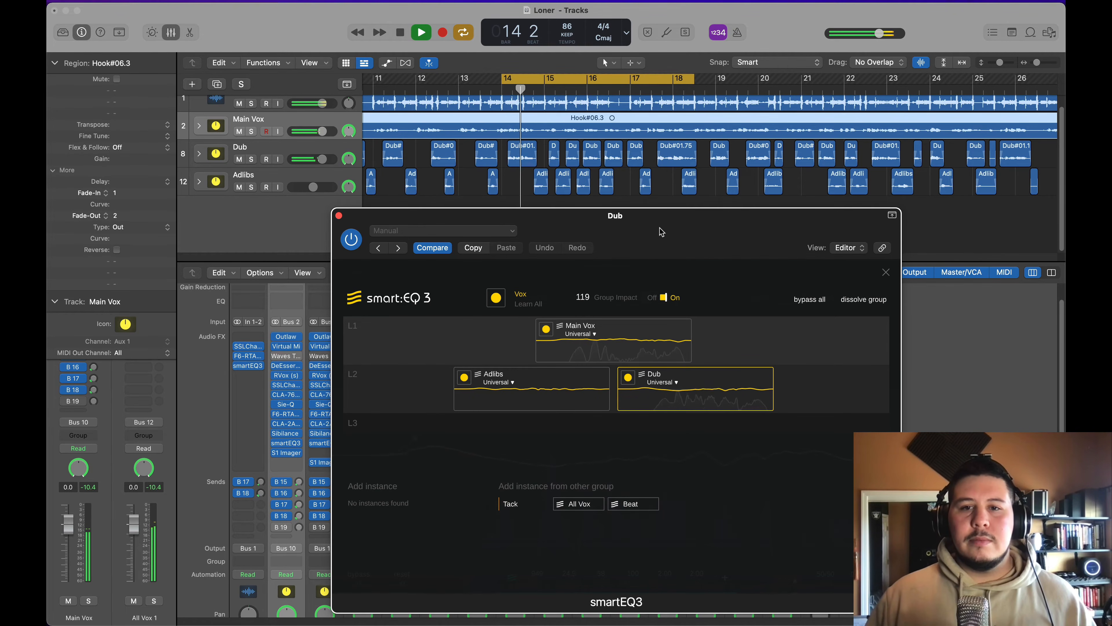
{"action": "key", "text": "space"}
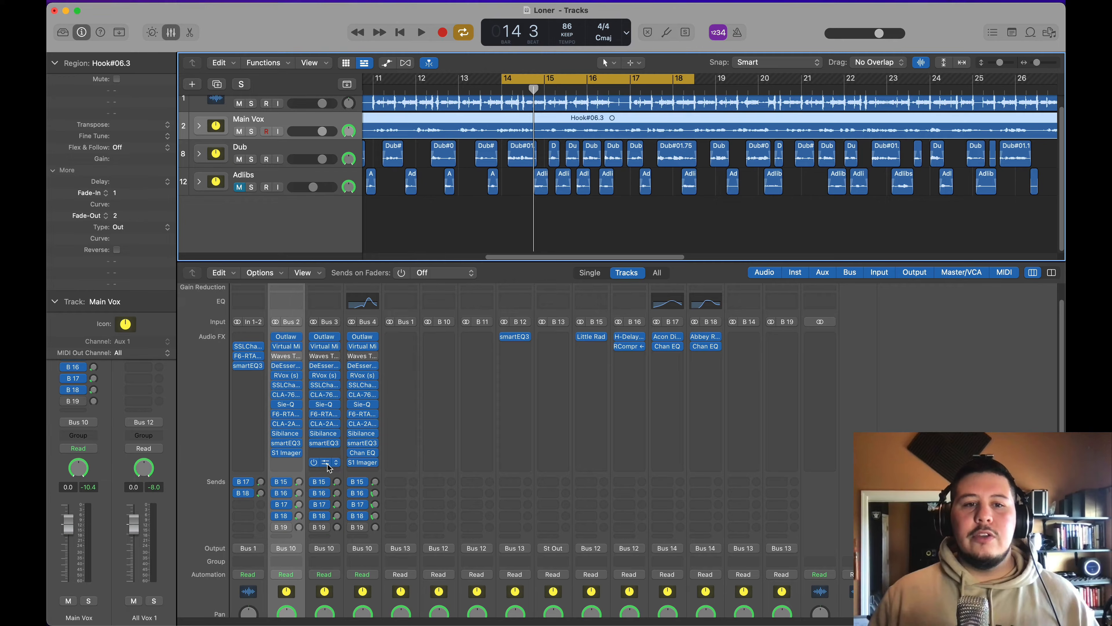
Step: Insert a stereo Channel EQ before S1 Imager on the Dub channel, with a 149 Hz low cut and a 9850 Hz, 12 dB/Oct high cut
{"action": "left_click", "coordinate": [329, 465]}
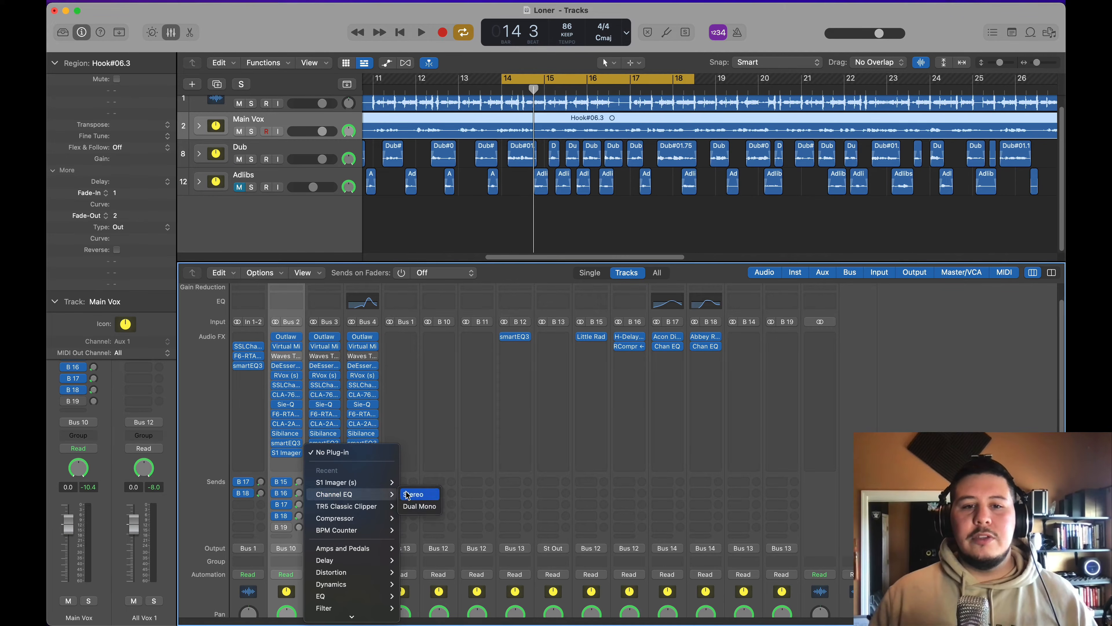
{"action": "left_click", "coordinate": [407, 494]}
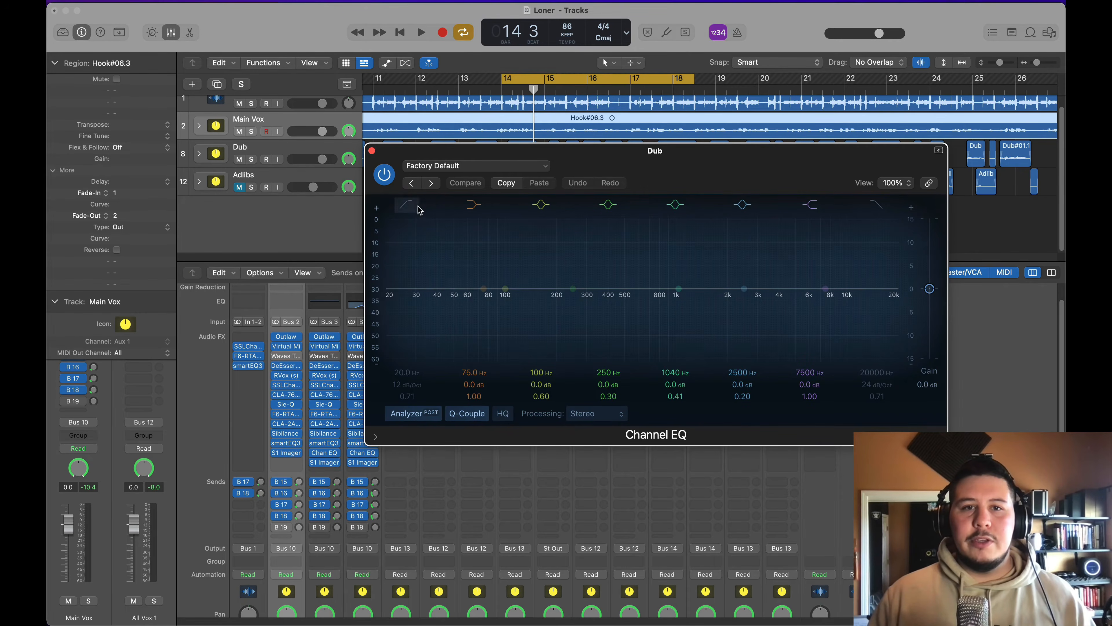
{"action": "left_click", "coordinate": [406, 208]}
{"action": "left_click_drag", "start_coordinate": [736, 159], "coordinate": [694, 170]}
{"action": "left_click_drag", "start_coordinate": [361, 318], "coordinate": [511, 324]}
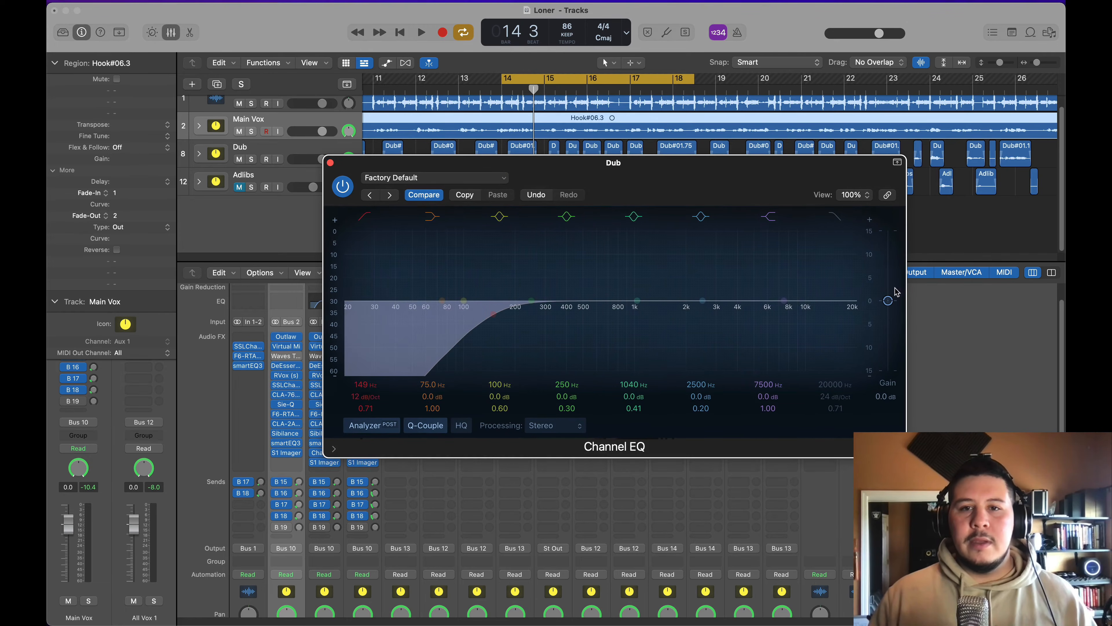
{"action": "left_click", "coordinate": [831, 222]}
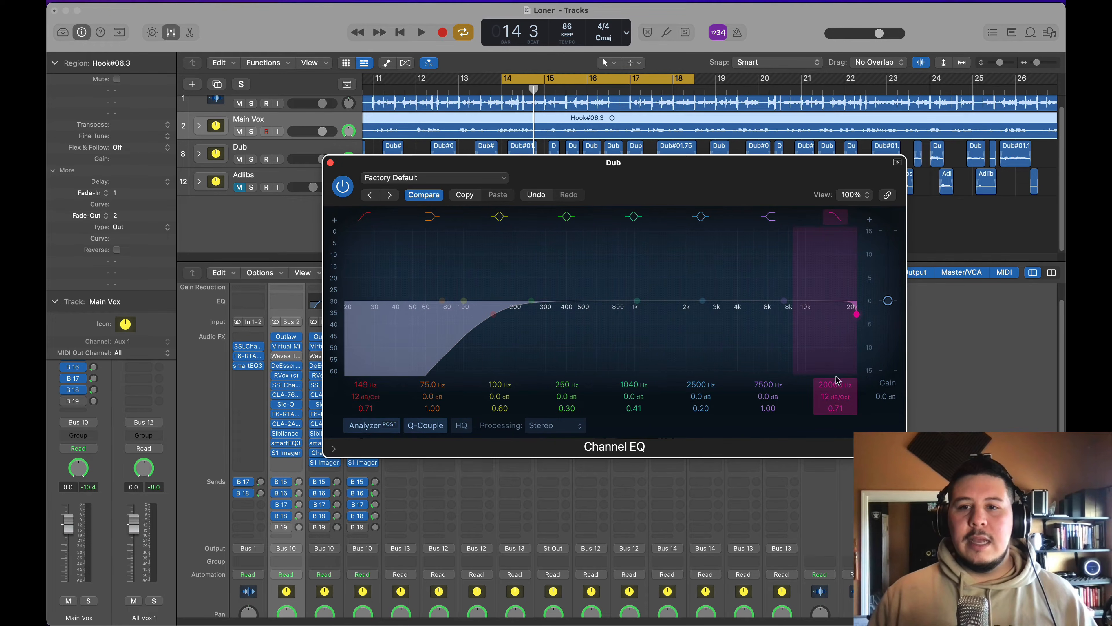
{"action": "left_click_drag", "start_coordinate": [837, 379], "coordinate": [805, 342]}
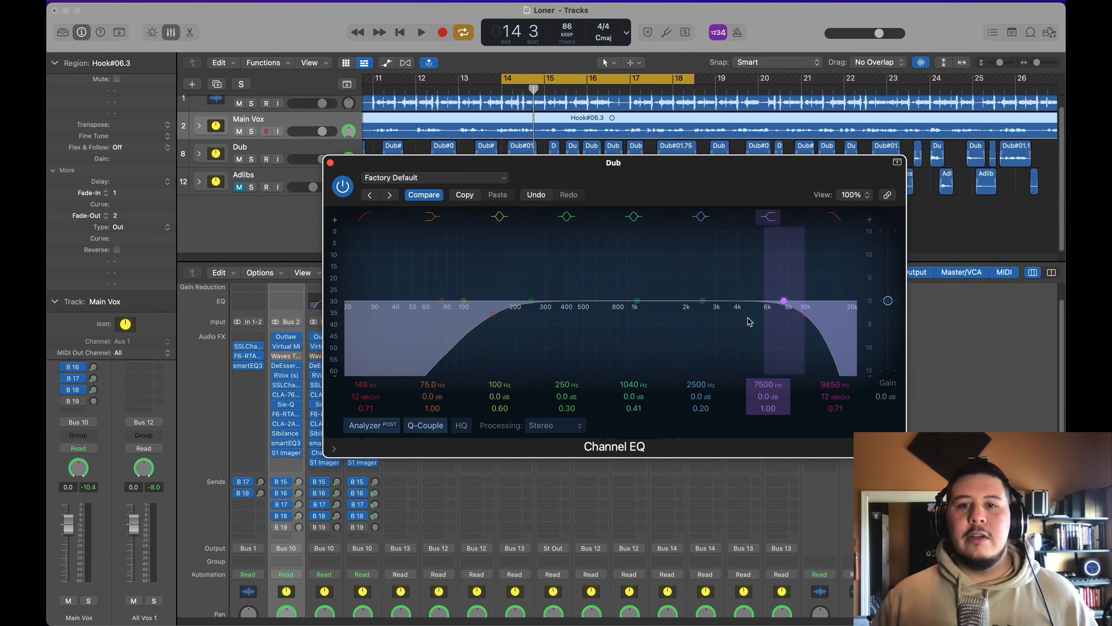
Step: During playback, boost the Dub EQ +4.8 dB at 1660 Hz and narrow it with a 342 Hz low cut and 7650 Hz high cut
{"action": "left_click_drag", "start_coordinate": [642, 294], "coordinate": [673, 277]}
{"action": "key", "text": "space"}
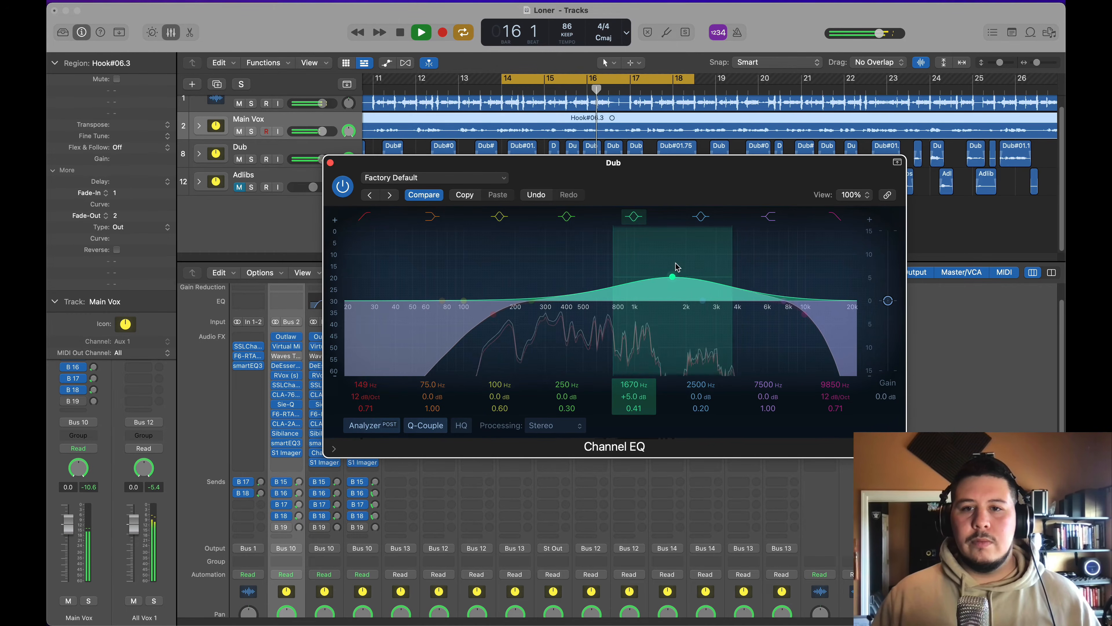
{"action": "left_click_drag", "start_coordinate": [805, 314], "coordinate": [770, 315]}
{"action": "left_click_drag", "start_coordinate": [506, 319], "coordinate": [552, 321]}
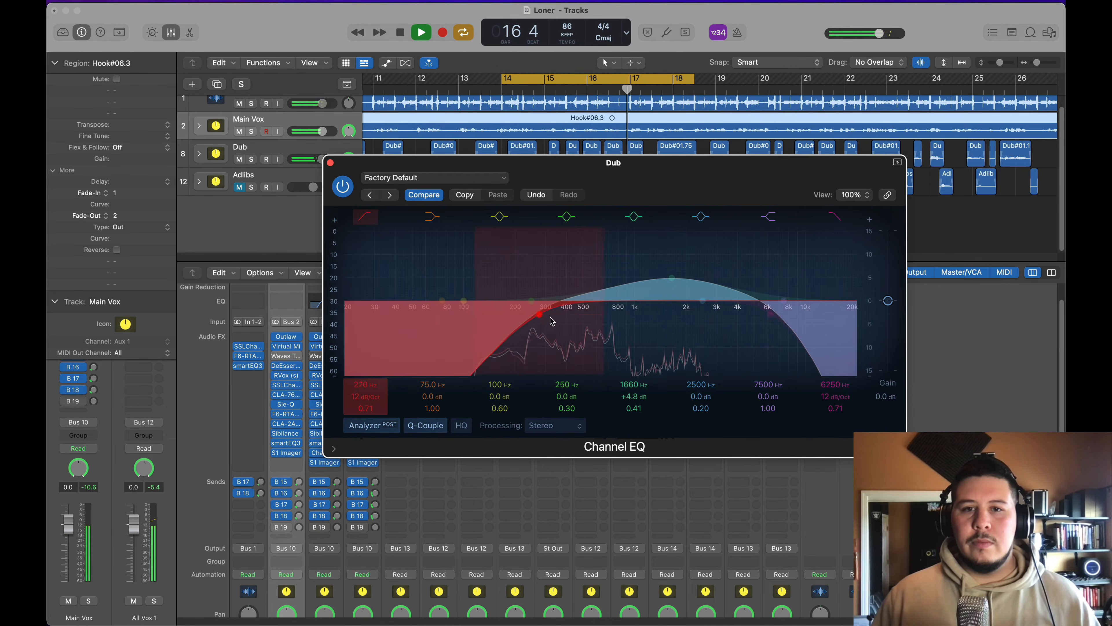
{"action": "left_click_drag", "start_coordinate": [775, 338], "coordinate": [796, 336]}
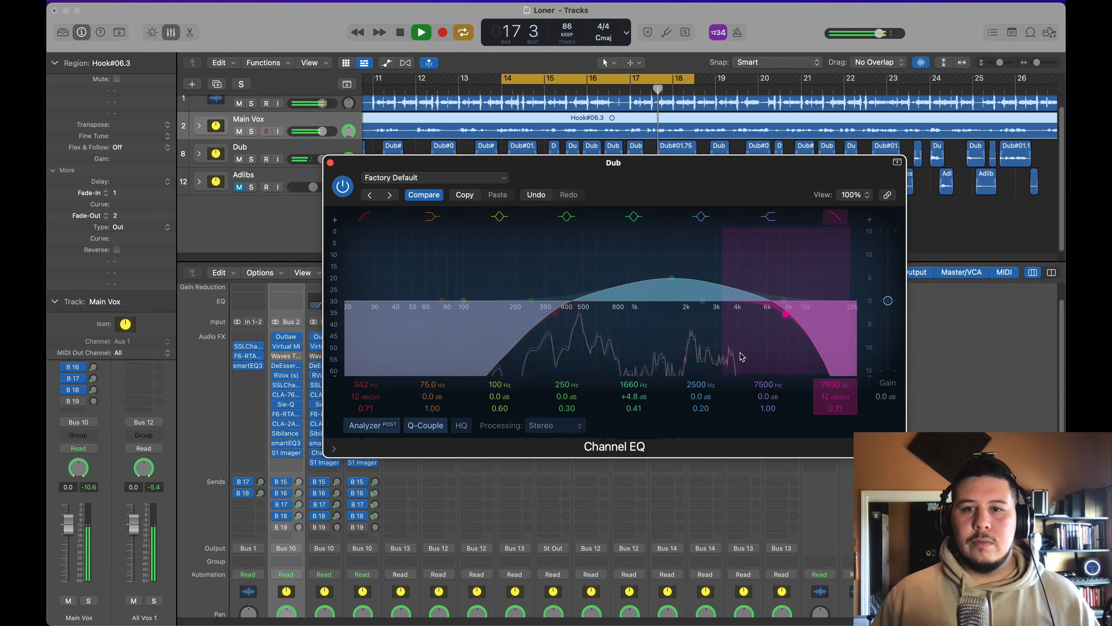
Step: Dip the Dub EQ by 3.7 dB at 346 Hz and 2.4 dB at 4480 Hz with Q 1.30, and set the high cut to 8300 Hz
{"action": "left_click_drag", "start_coordinate": [532, 301], "coordinate": [556, 316]}
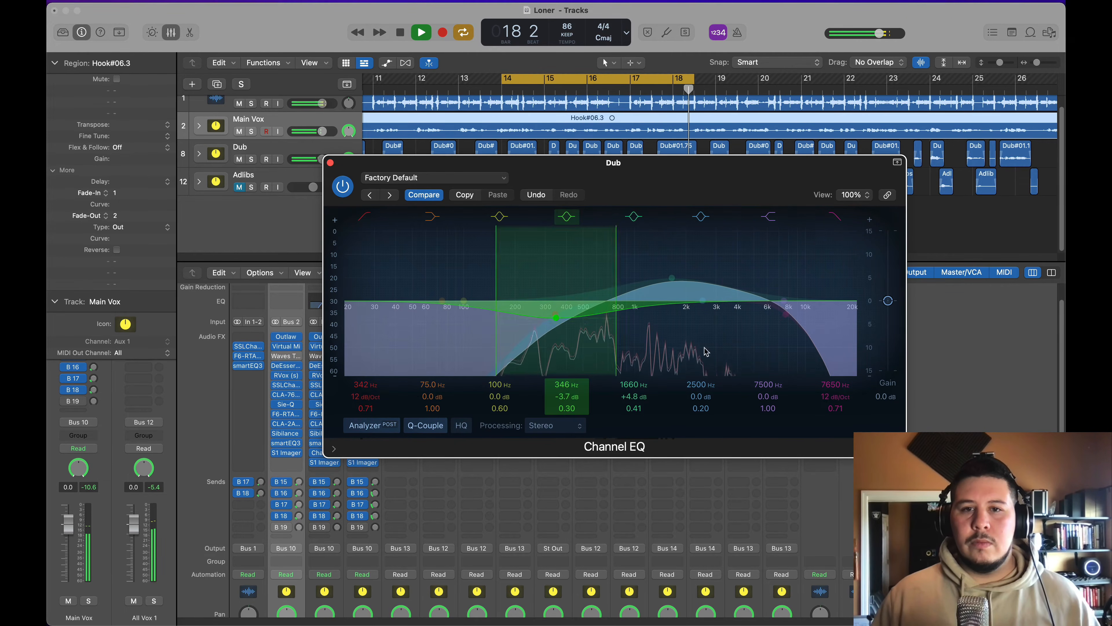
{"action": "left_click_drag", "start_coordinate": [803, 323], "coordinate": [812, 323]}
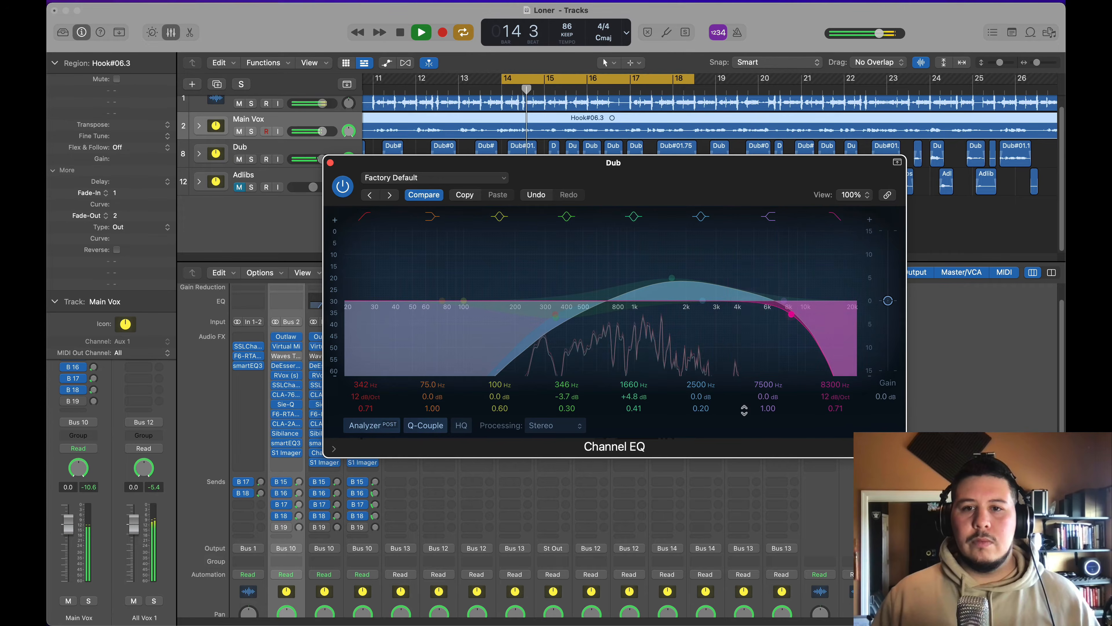
{"action": "left_click_drag", "start_coordinate": [707, 306], "coordinate": [746, 312]}
{"action": "left_click_drag", "start_coordinate": [702, 408], "coordinate": [701, 394]}
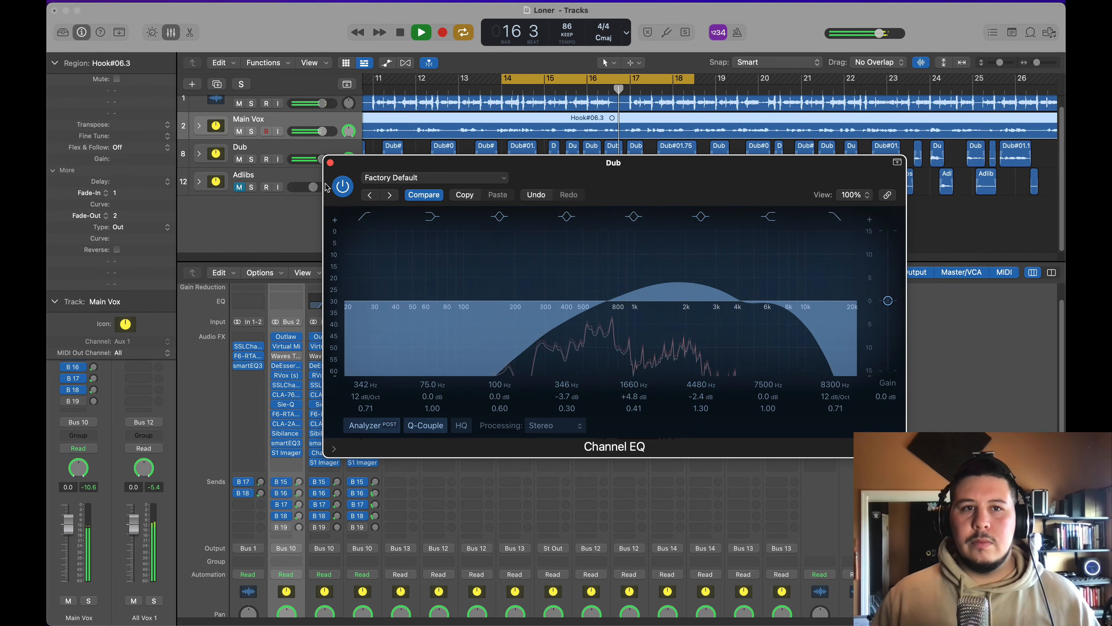
Step: Compare the Dub vocals with Channel EQ bypassed and active during playback, leaving the EQ on and closing its window
{"action": "left_click", "coordinate": [343, 185]}
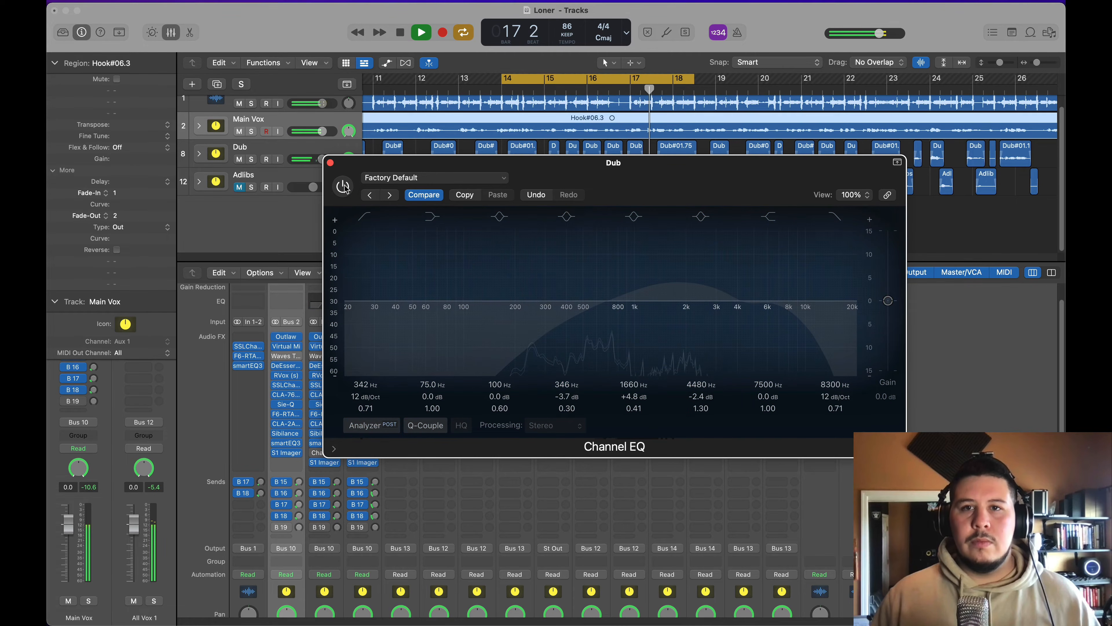
{"action": "left_click", "coordinate": [343, 186]}
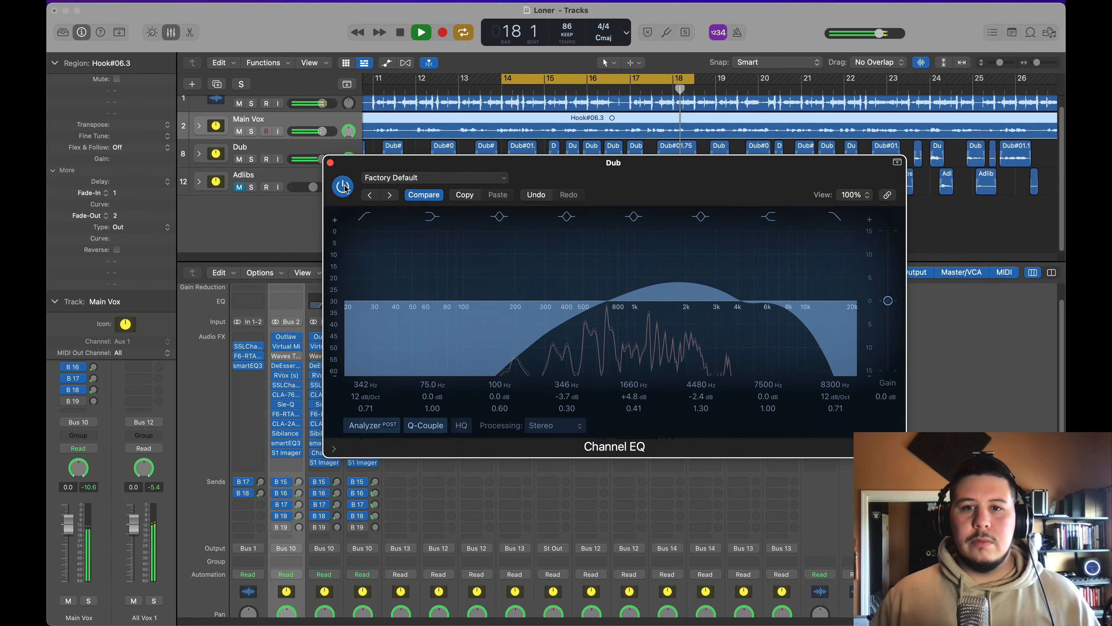
{"action": "key", "text": "space"}
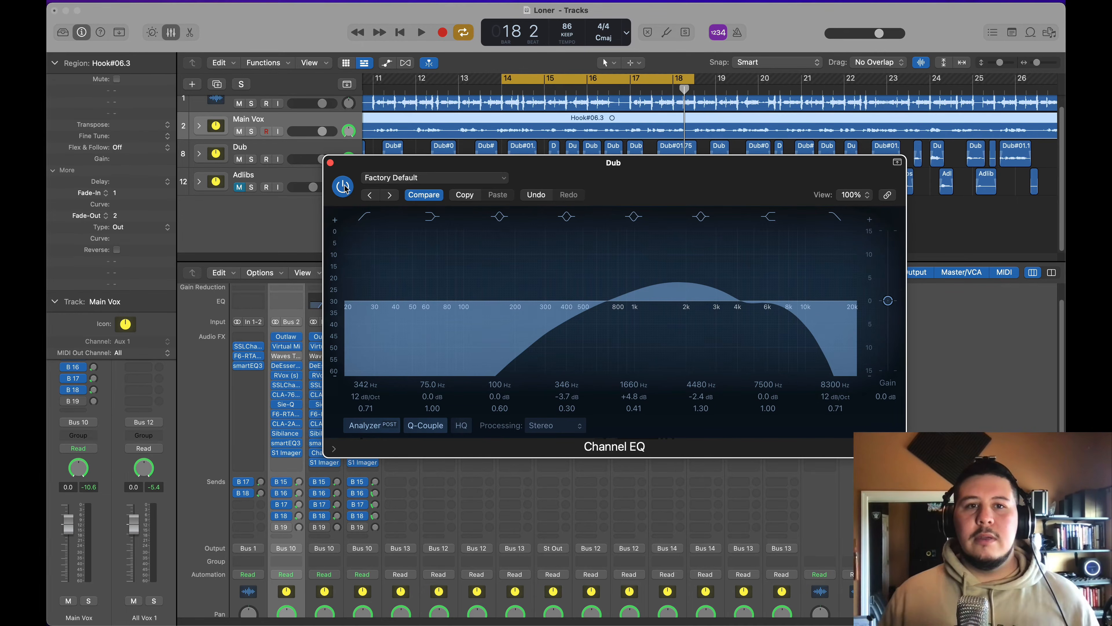
{"action": "key", "text": "space"}
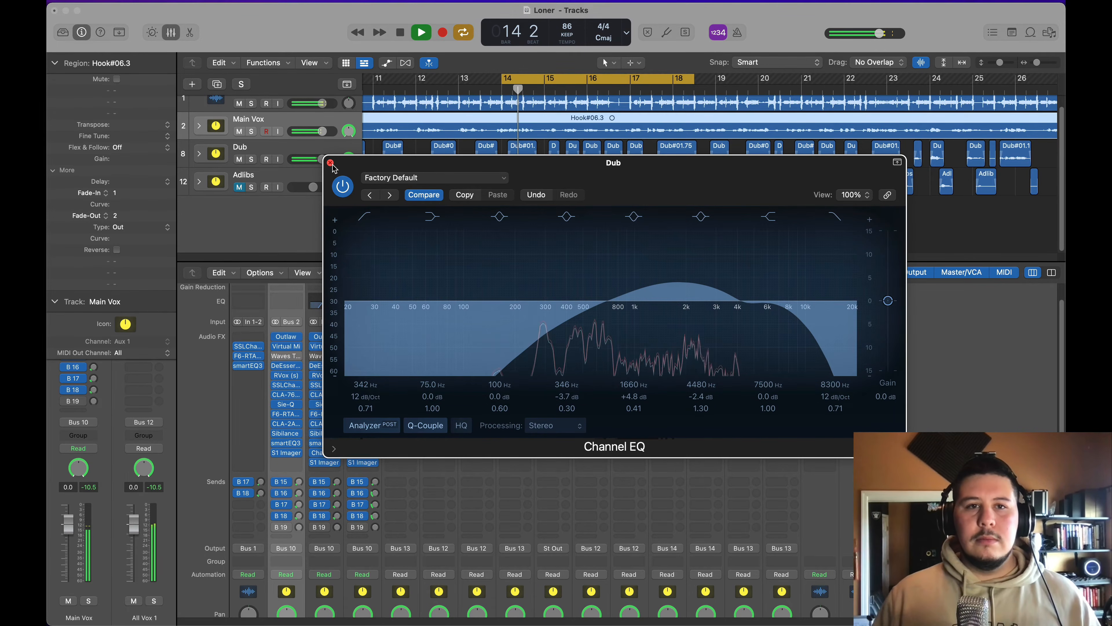
{"action": "left_click", "coordinate": [330, 162]}
Step: Open S1 Imager on the Dub channel, set its width to 1.17, restart playback and close the plug-in
{"action": "left_click", "coordinate": [323, 464]}
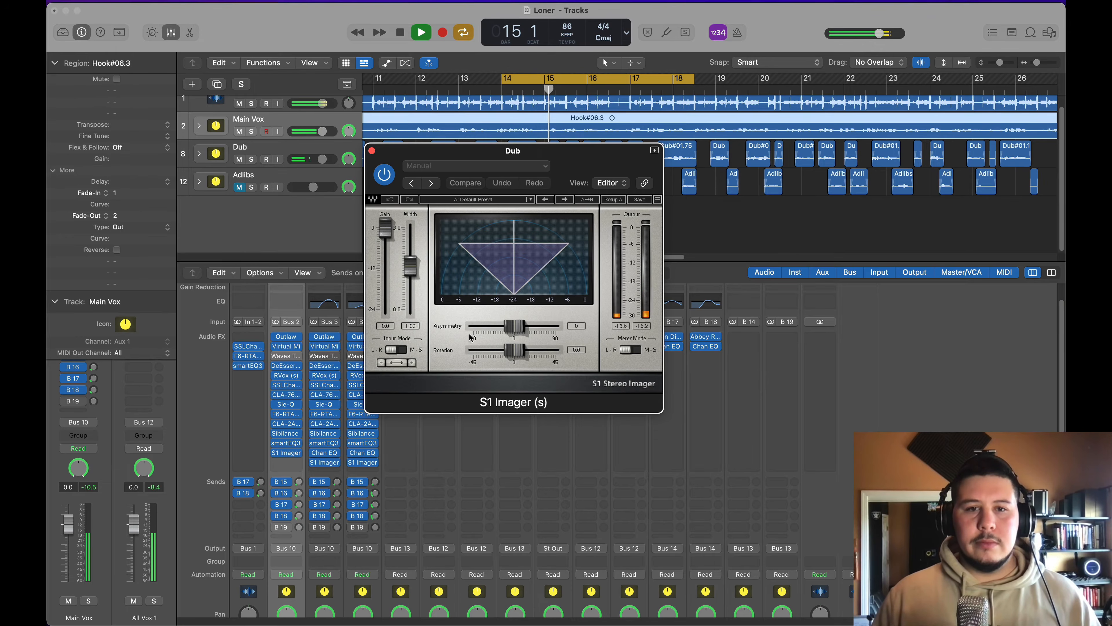
{"action": "key", "text": "space"}
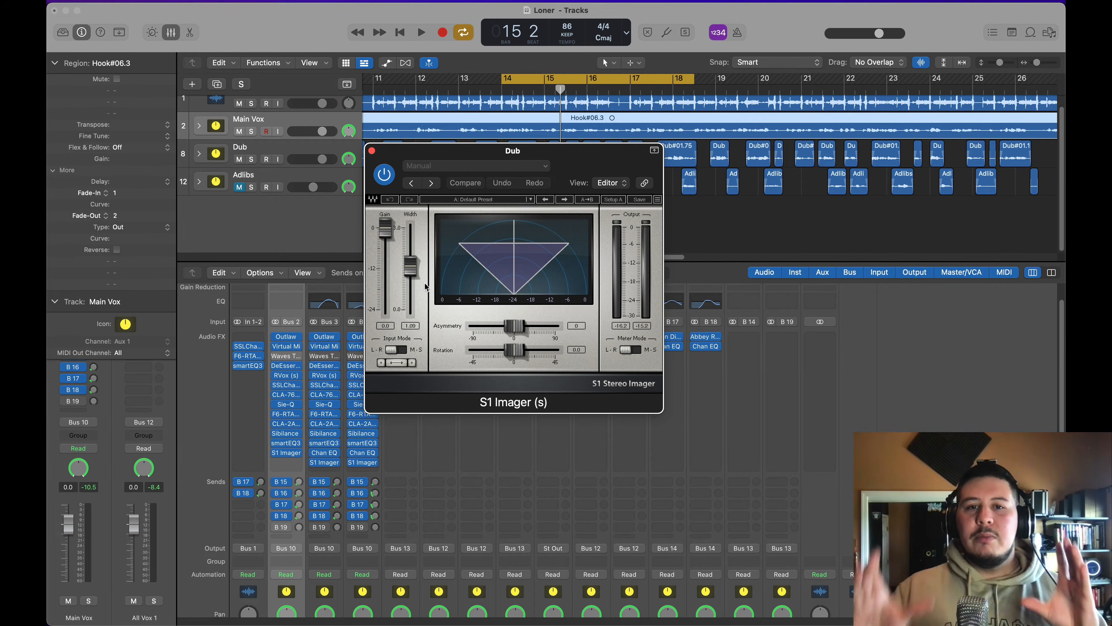
{"action": "scroll", "coordinate": [414, 283], "scroll_direction": "up", "scroll_amount": 2}
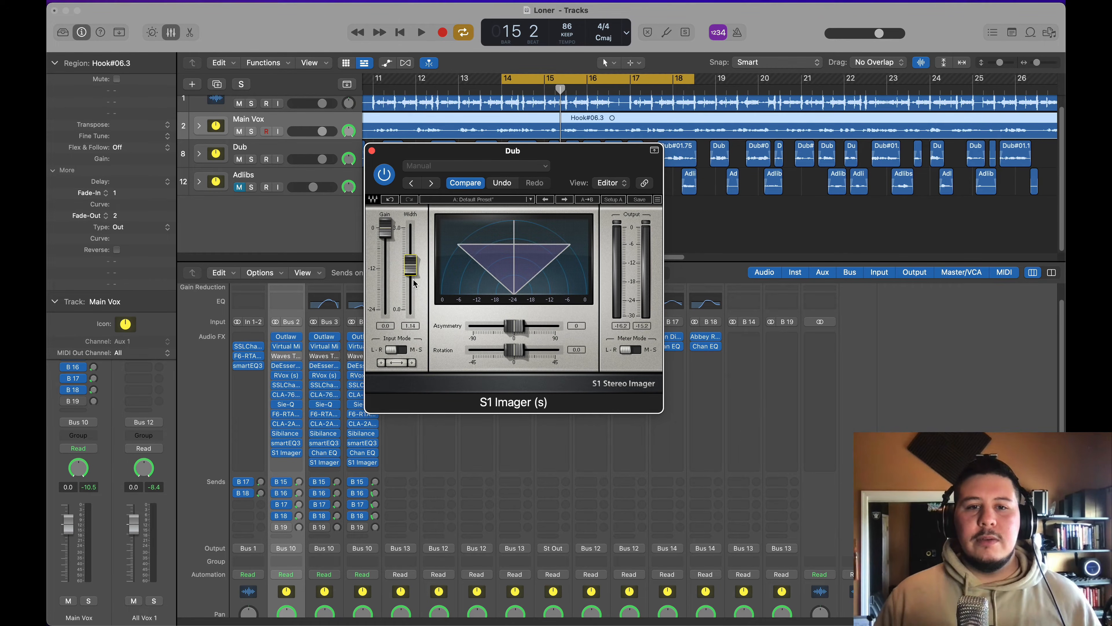
{"action": "scroll", "coordinate": [414, 283], "scroll_direction": "up", "scroll_amount": 1}
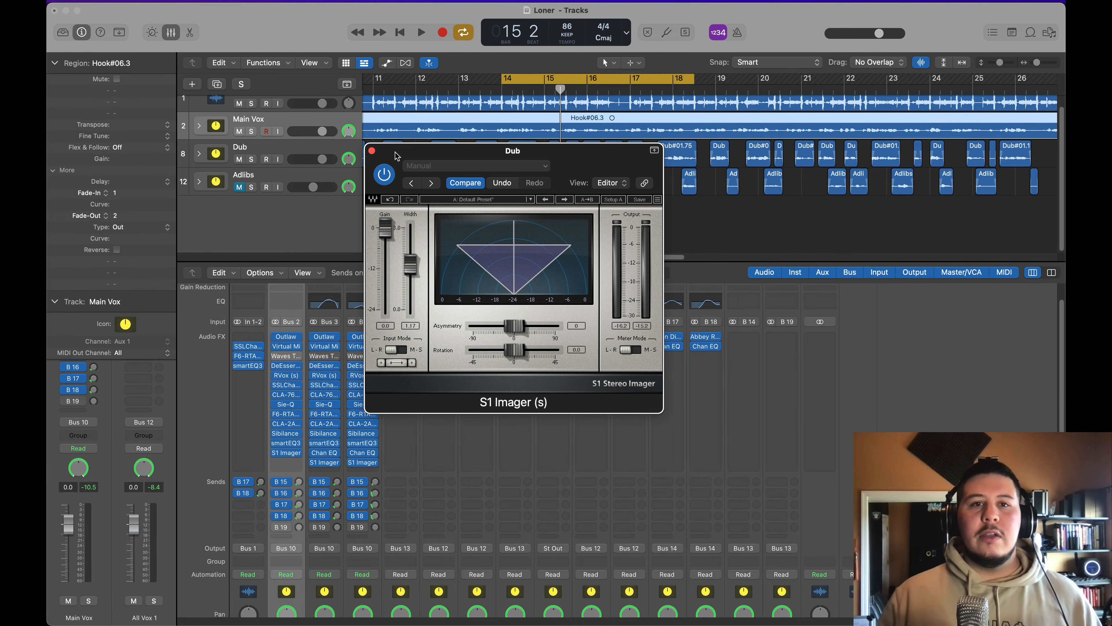
{"action": "key", "text": "space"}
{"action": "left_click", "coordinate": [372, 150]}
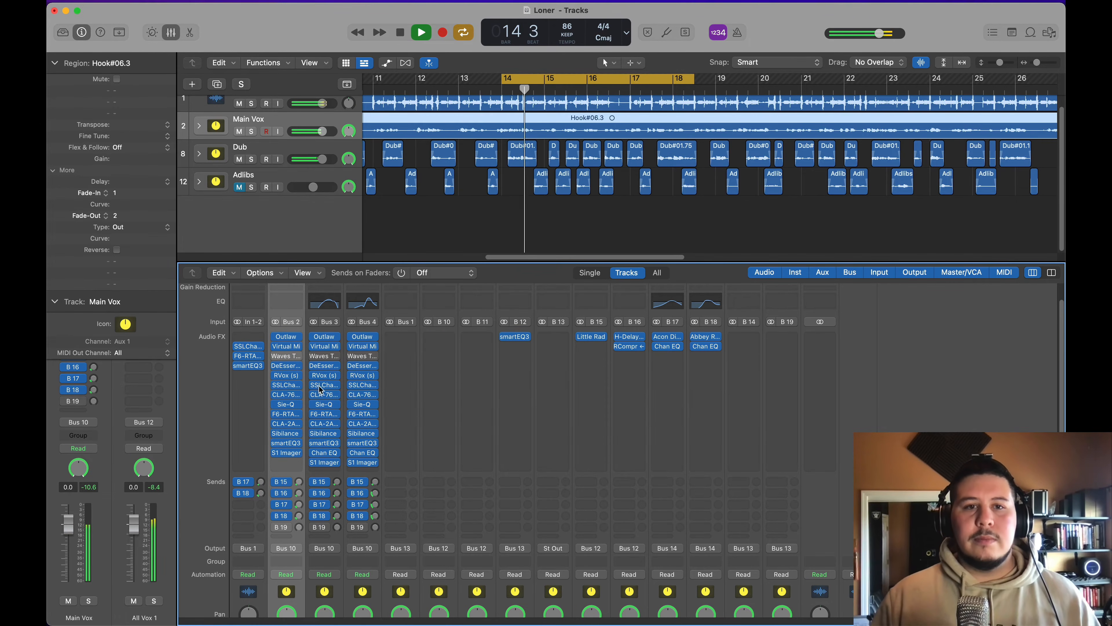
{"action": "scroll", "coordinate": [320, 389], "scroll_direction": "down", "scroll_amount": 2}
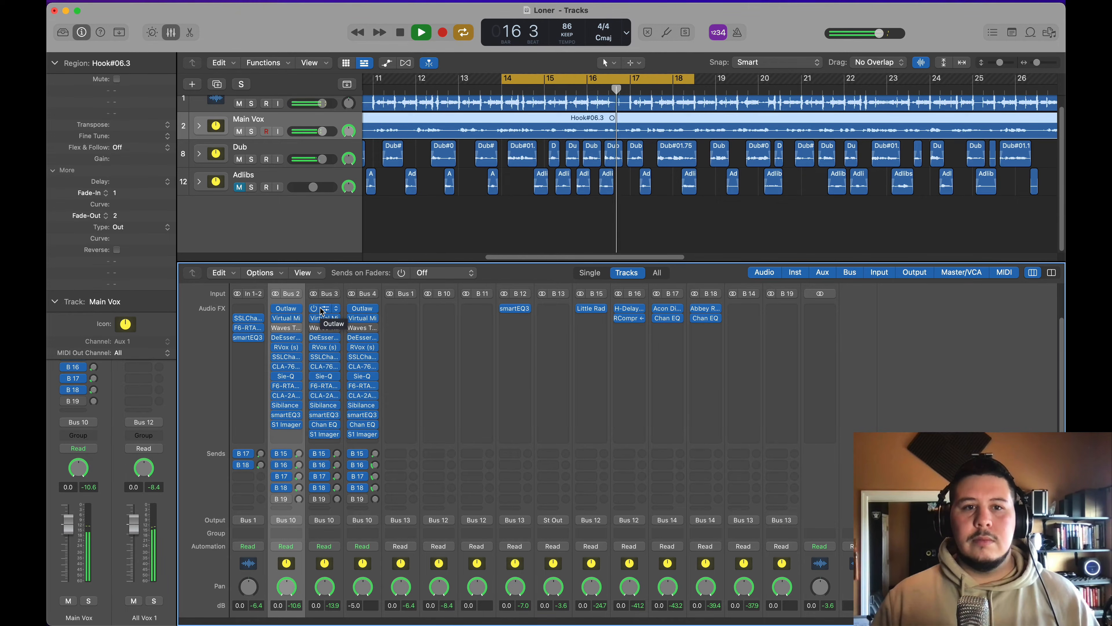
Step: Adjust the Dub channel's B 16 delay send during playback and turn cycle mode off
{"action": "key", "text": "space"}
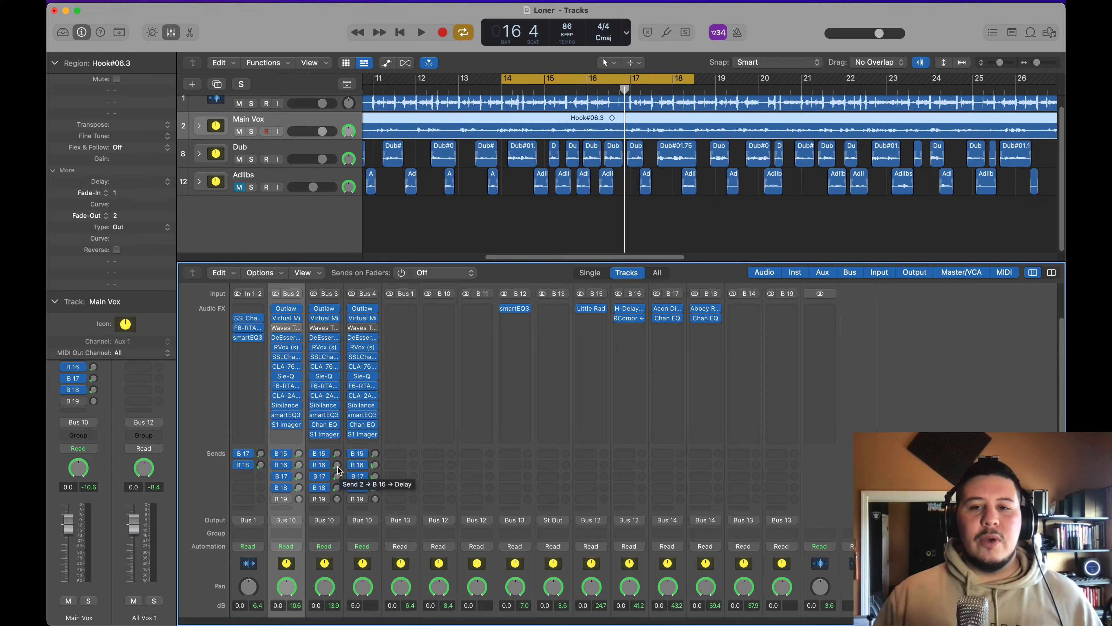
{"action": "key", "text": "space"}
{"action": "left_click_drag", "start_coordinate": [338, 468], "coordinate": [338, 443]}
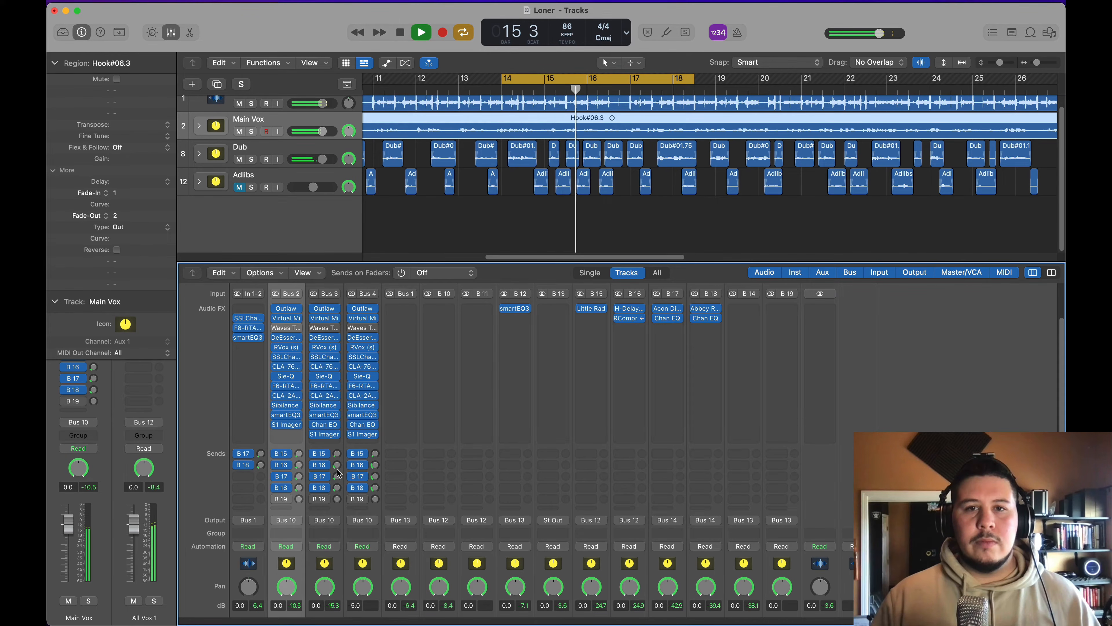
{"action": "left_click", "coordinate": [581, 74]}
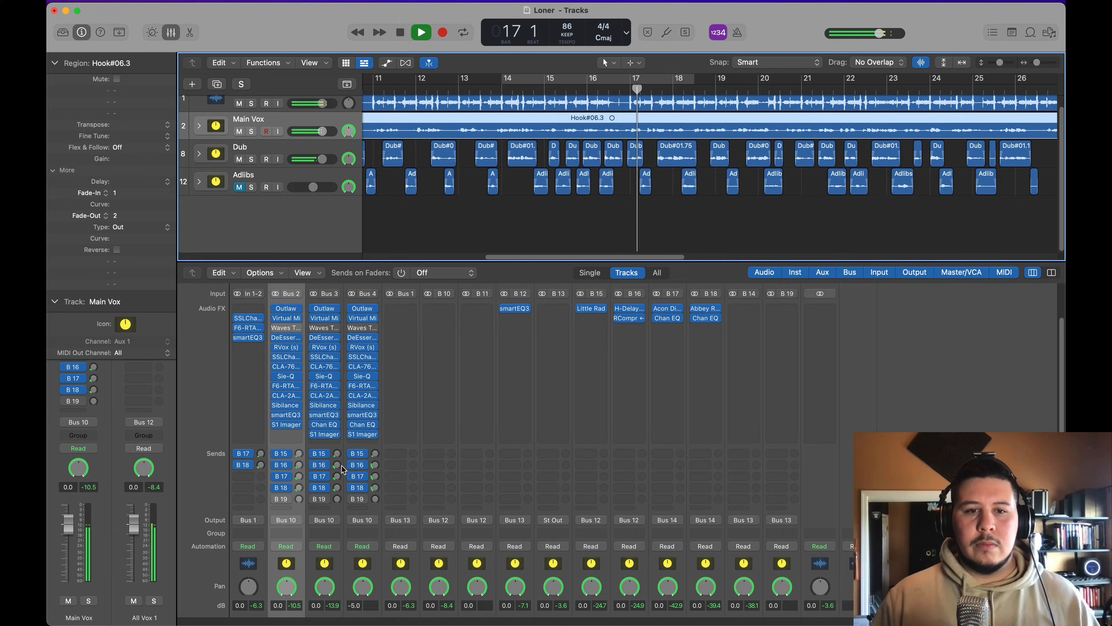
Step: Solo the Dub and Main Vox tracks together and audition them, replaying the passage at bar 22
{"action": "left_click", "coordinate": [252, 159]}
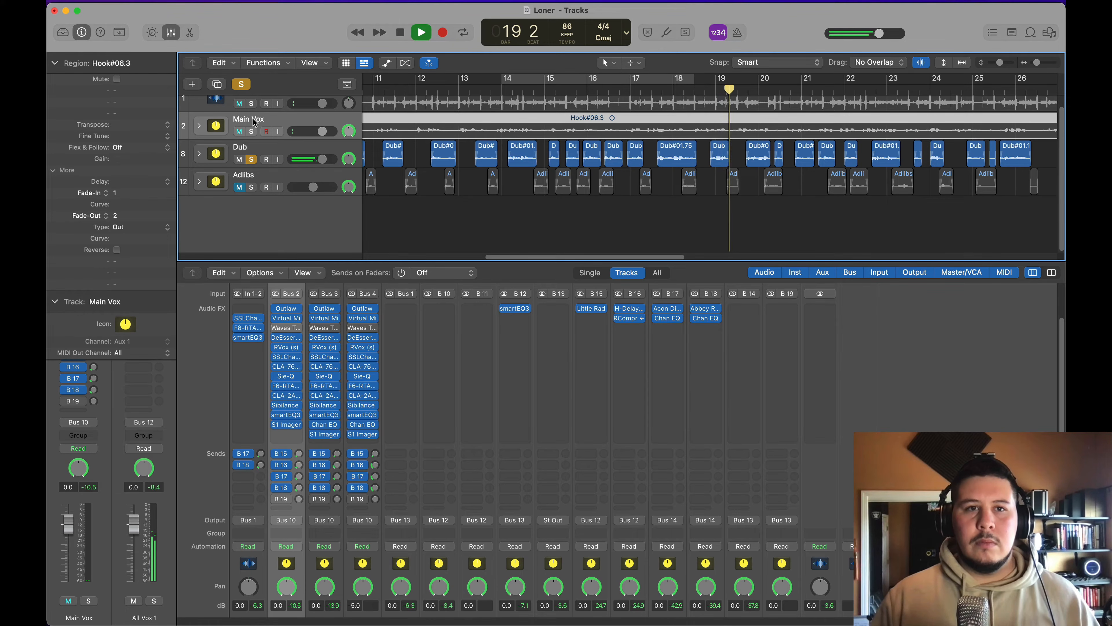
{"action": "left_click", "coordinate": [251, 131]}
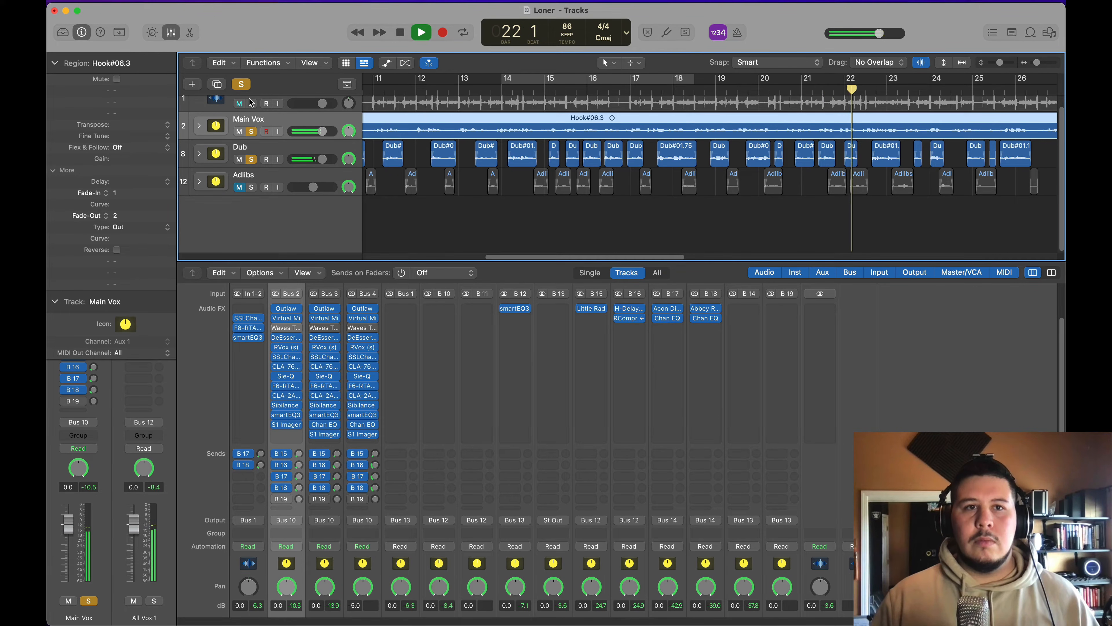
{"action": "key", "text": "space"}
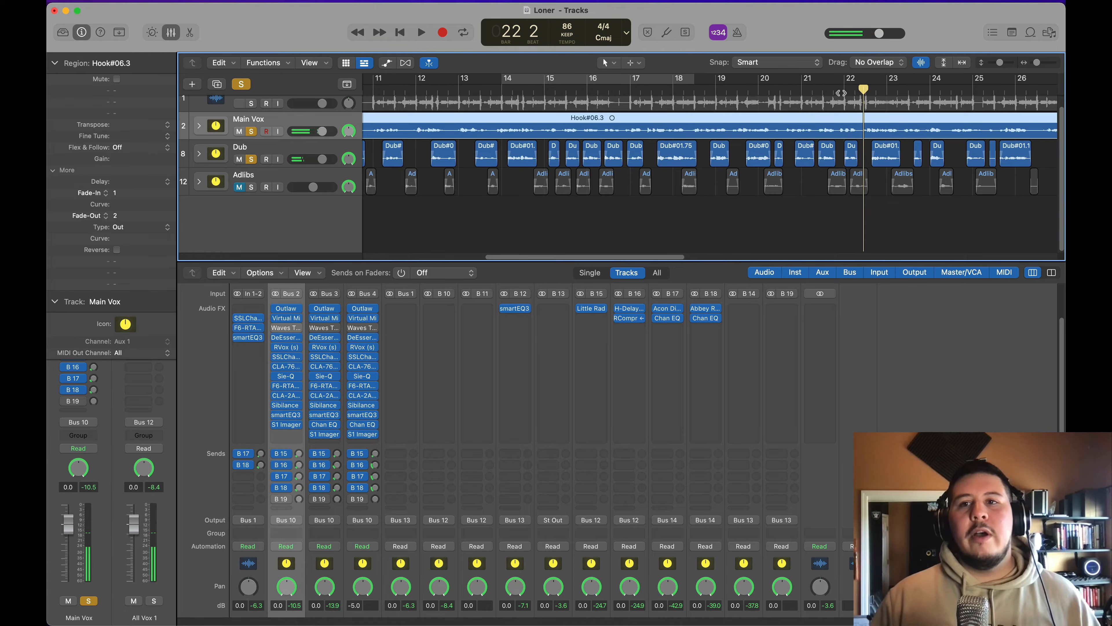
{"action": "left_click", "coordinate": [841, 92]}
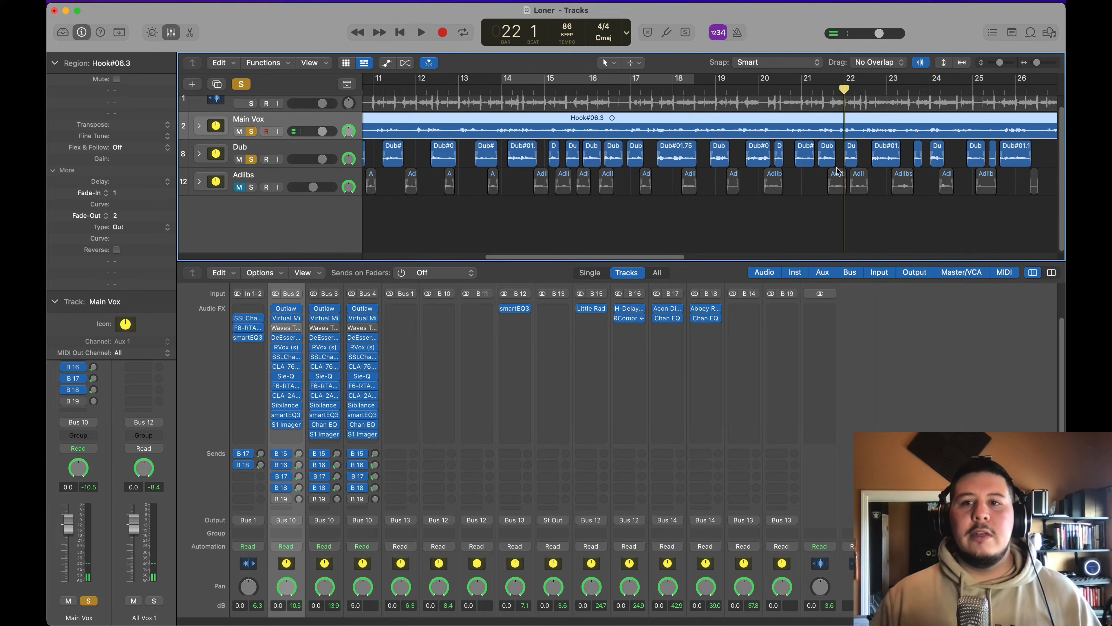
{"action": "key", "text": "space"}
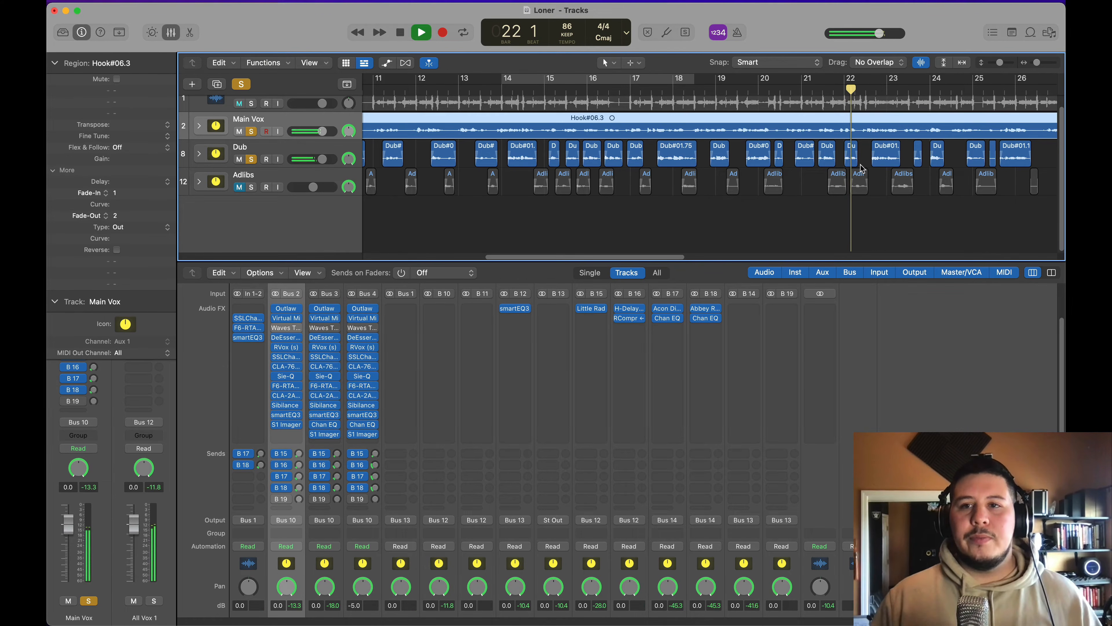
{"action": "key", "text": "space"}
Step: Clear all solos and replay the passage at bar 22 in the full mix
{"action": "left_click", "coordinate": [243, 83]}
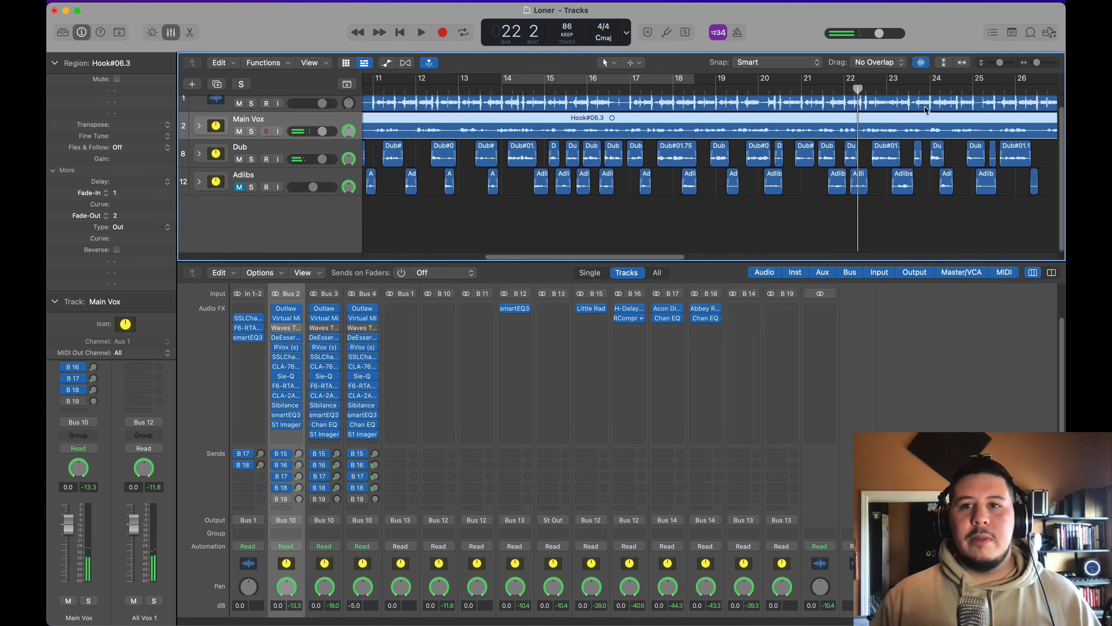
{"action": "left_click", "coordinate": [838, 92]}
{"action": "key", "text": "space"}
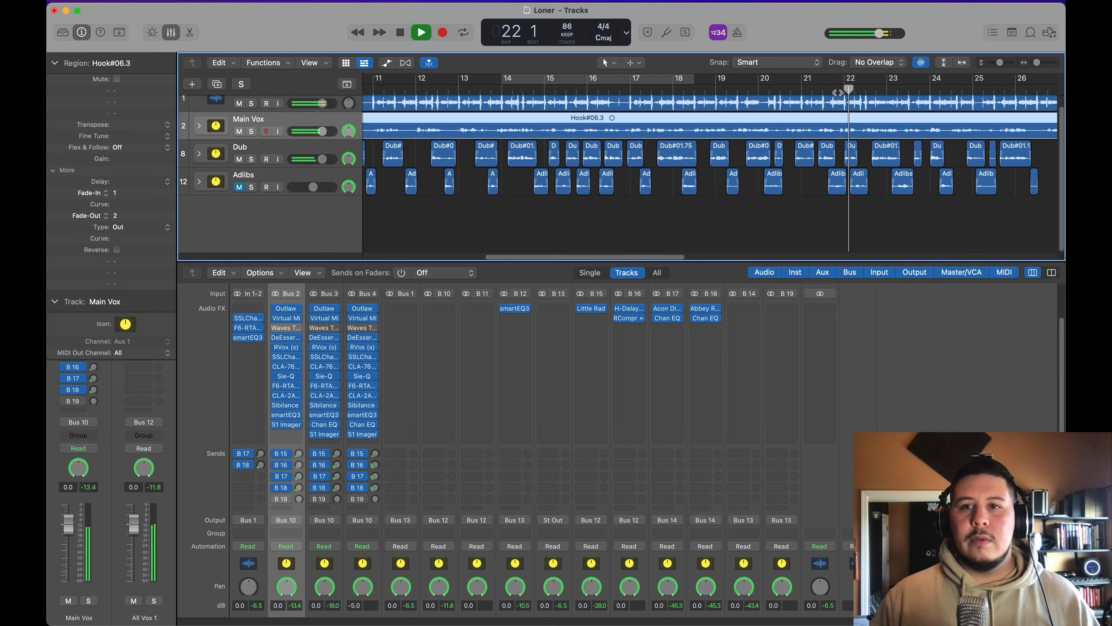
{"action": "key", "text": "space"}
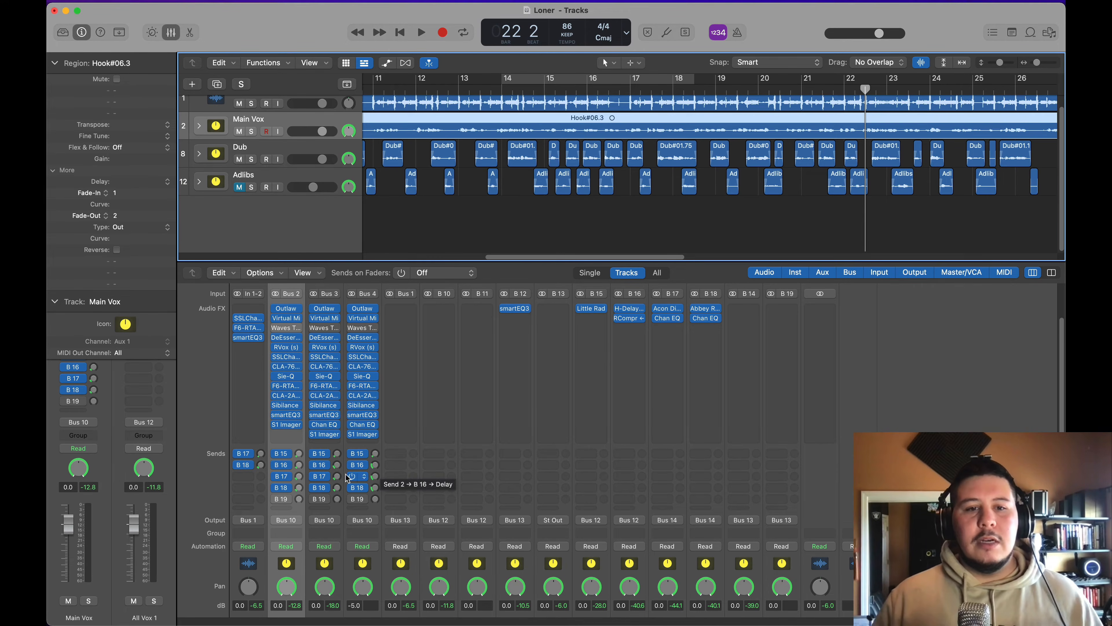
Step: During playback, adjust the Dub channel's B 17 reverb send and set its B 18 send to about -21.6 dB
{"action": "left_click", "coordinate": [337, 476]}
{"action": "key", "text": "space"}
{"action": "mouse_move", "coordinate": [343, 465]}
{"action": "left_mouse_down"}
{"action": "mouse_move", "coordinate": [347, 434]}
{"action": "mouse_move", "coordinate": [340, 477]}
{"action": "left_mouse_up"}
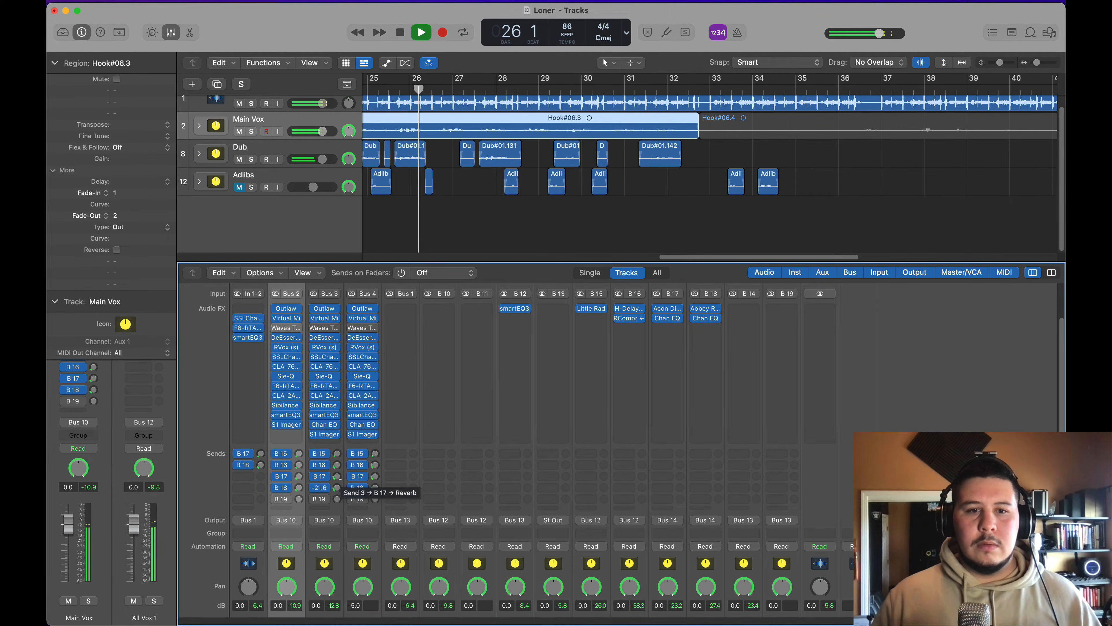
{"action": "left_click_drag", "start_coordinate": [338, 477], "coordinate": [339, 496]}
Step: Replay from bar 2 and fine-tune the Dub channel's B 18 send around -21.7 dB
{"action": "scroll", "coordinate": [471, 232], "scroll_direction": "left", "scroll_amount": 20}
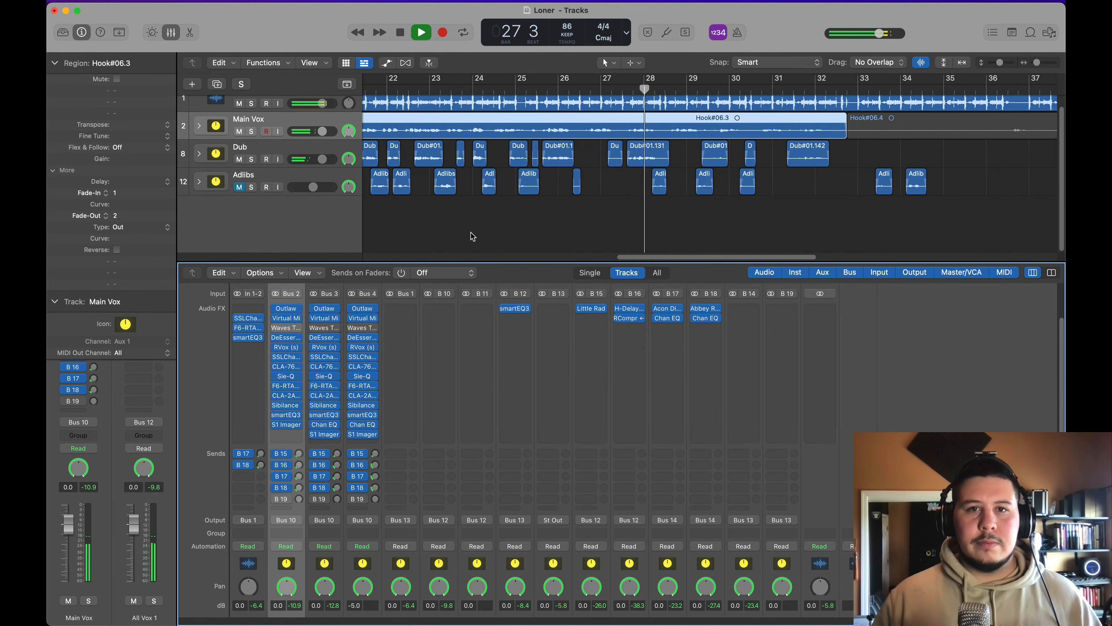
{"action": "left_click", "coordinate": [419, 92]}
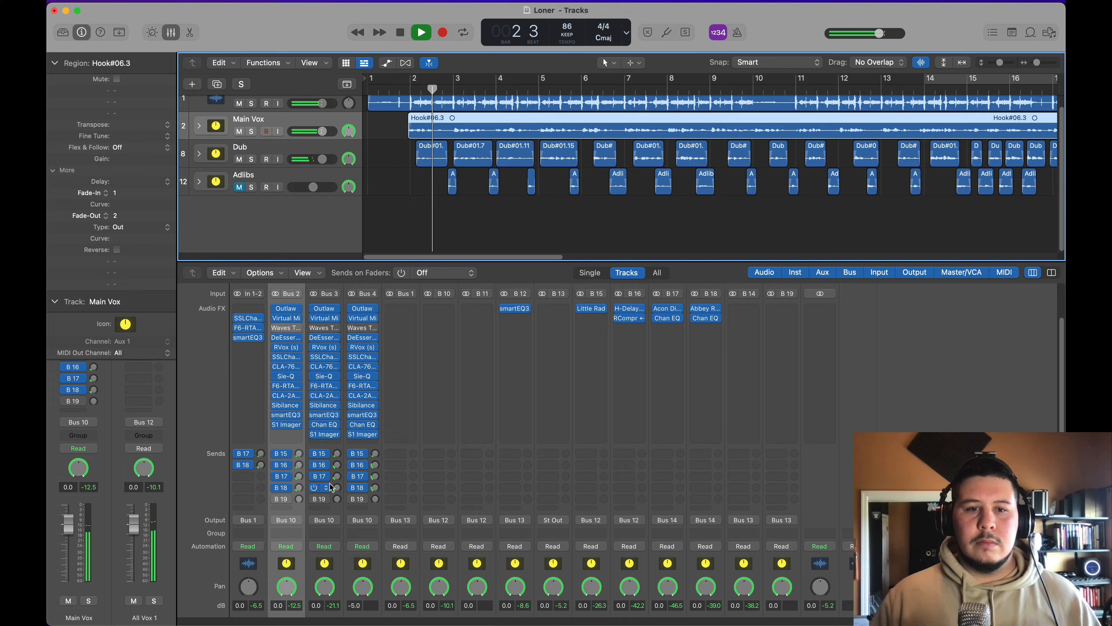
{"action": "left_click_drag", "start_coordinate": [339, 480], "coordinate": [339, 487]}
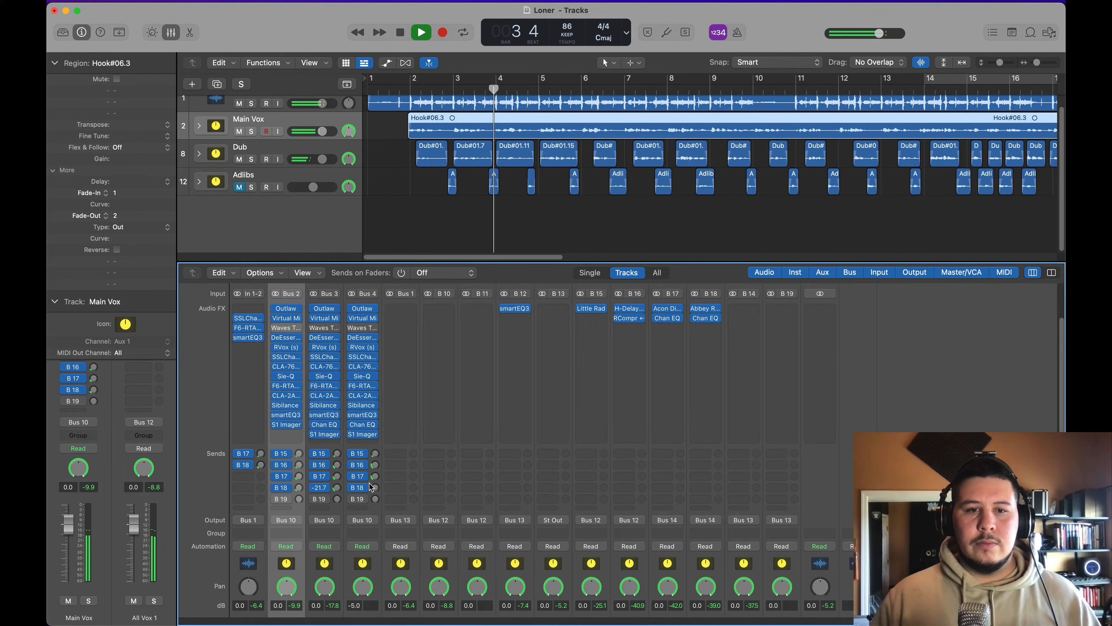
{"action": "left_click", "coordinate": [949, 405]}
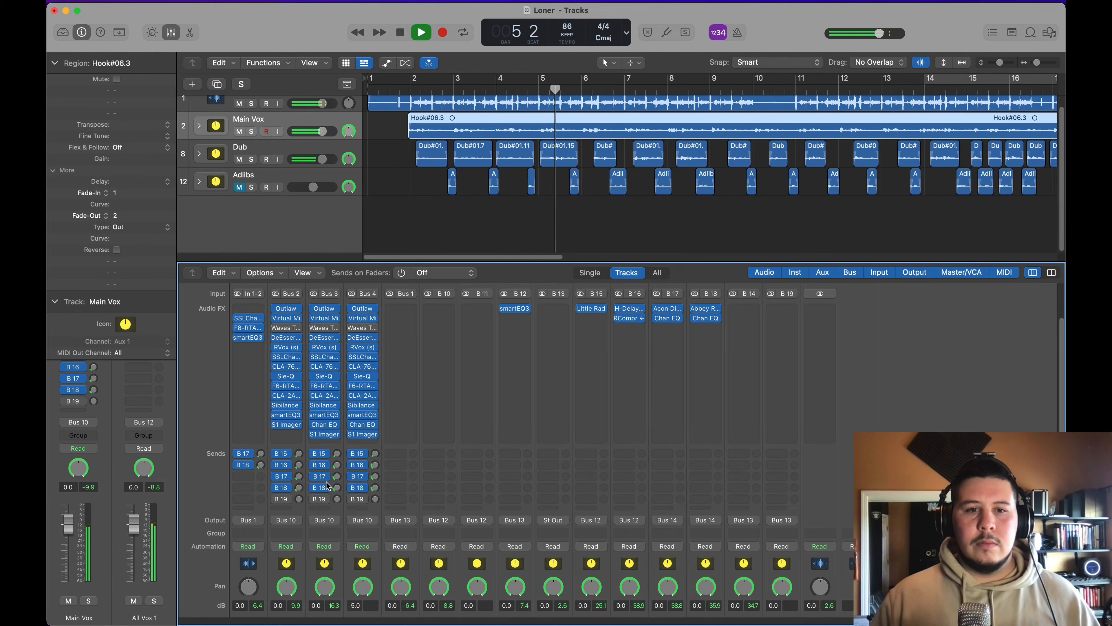
{"action": "left_click_drag", "start_coordinate": [337, 487], "coordinate": [340, 480]}
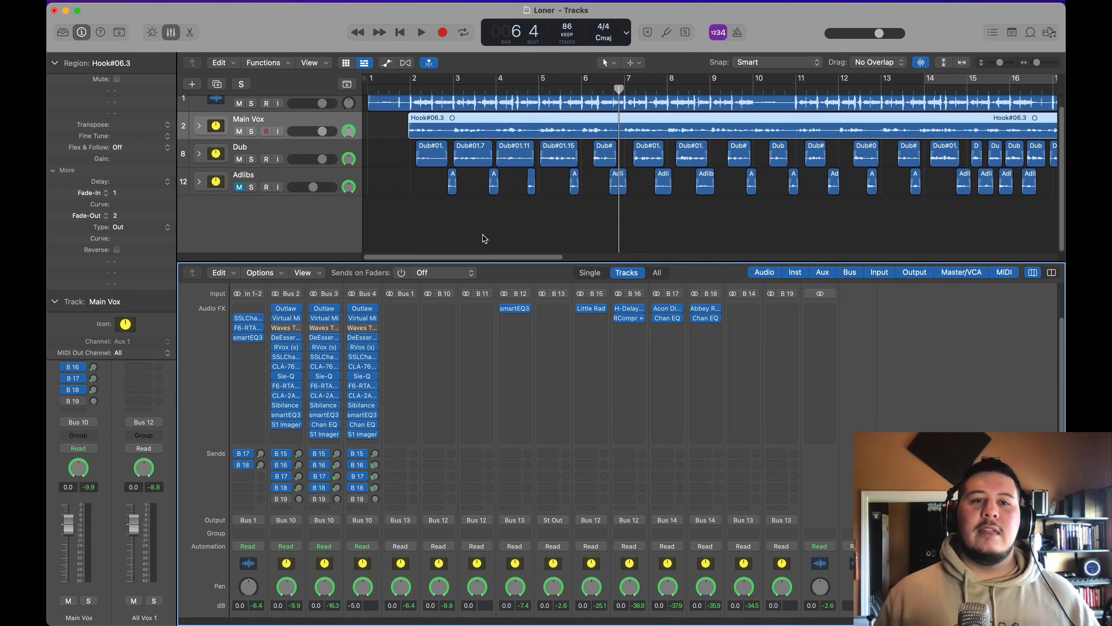
Step: Open Virtual Mix Rack on the Adlibs channel, browse the Classic Tubes microphone models and close the plug-in
{"action": "scroll", "coordinate": [304, 357], "scroll_direction": "up", "scroll_amount": 3}
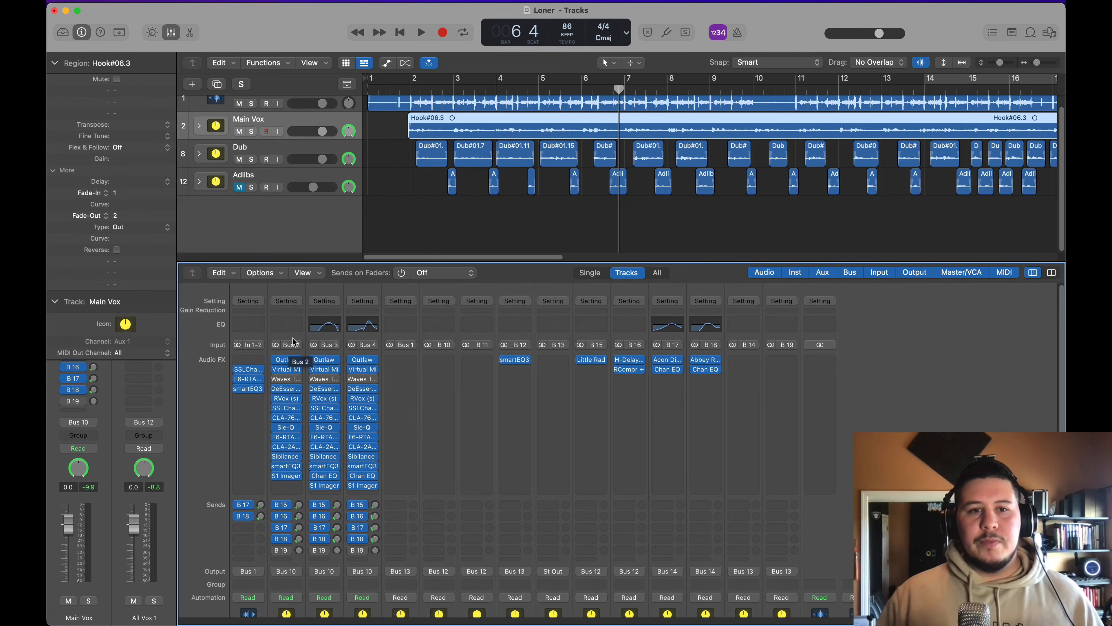
{"action": "left_click", "coordinate": [364, 371]}
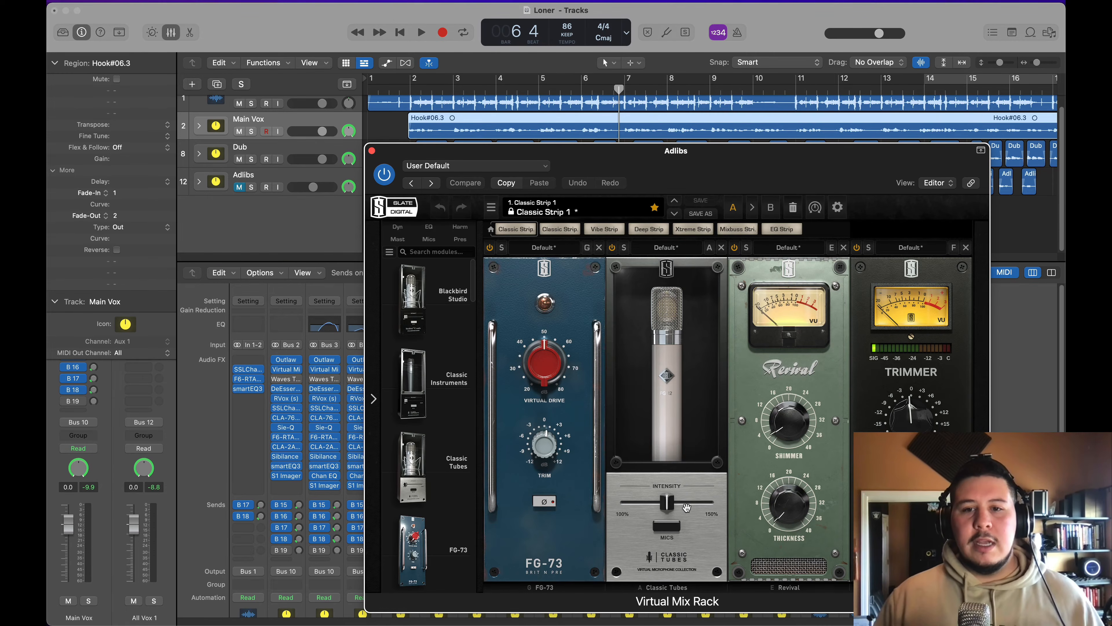
{"action": "left_click", "coordinate": [666, 526]}
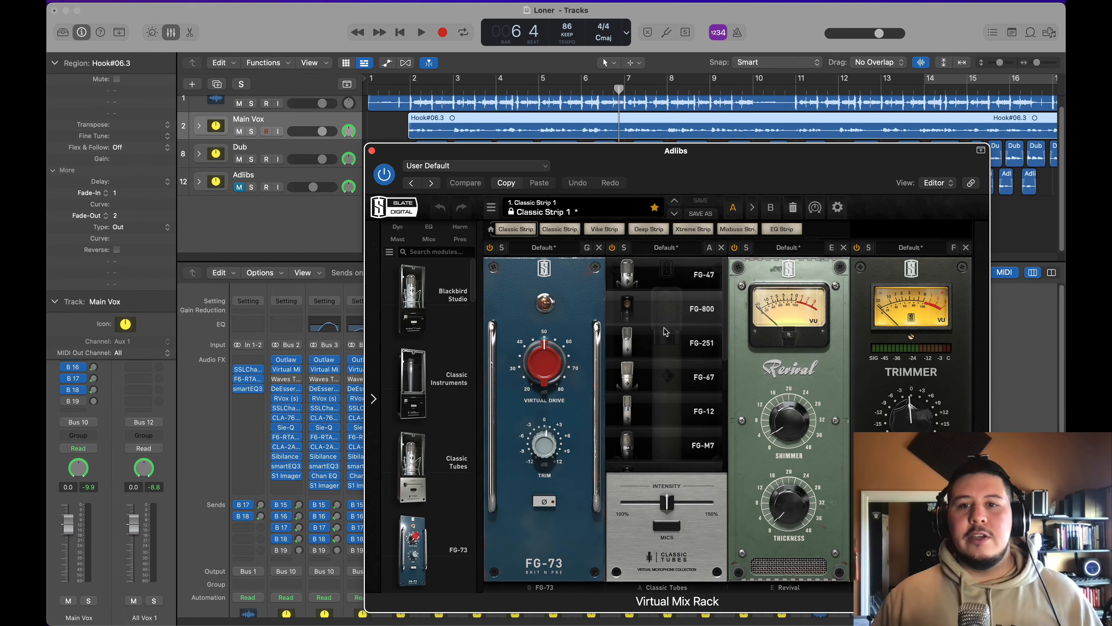
{"action": "scroll", "coordinate": [659, 406], "scroll_direction": "up", "scroll_amount": 1}
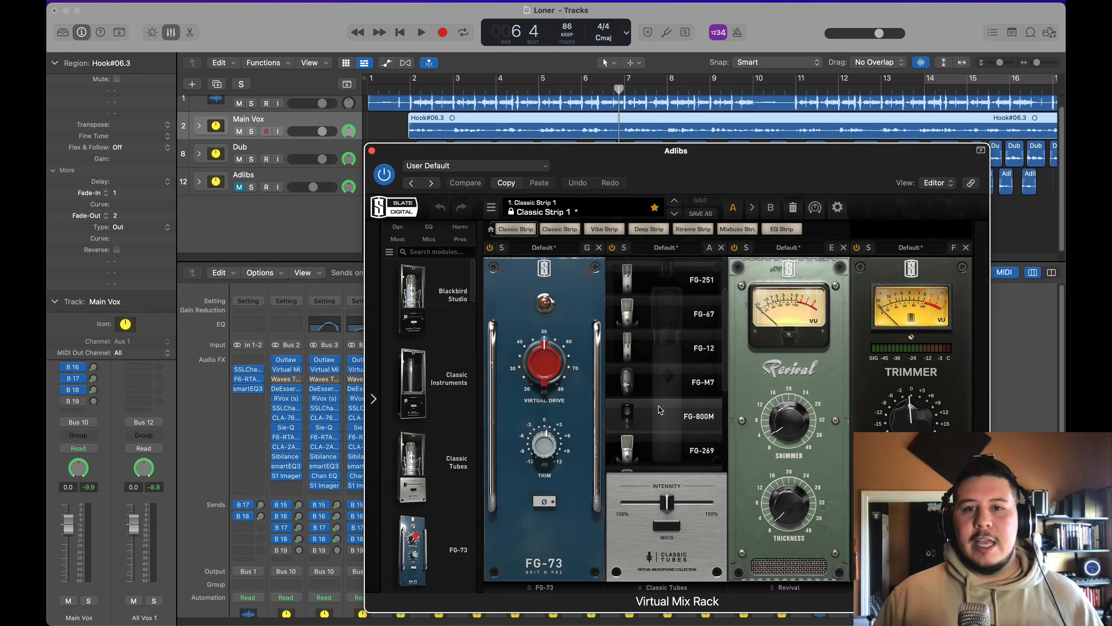
{"action": "left_click", "coordinate": [667, 528]}
{"action": "left_click", "coordinate": [667, 528]}
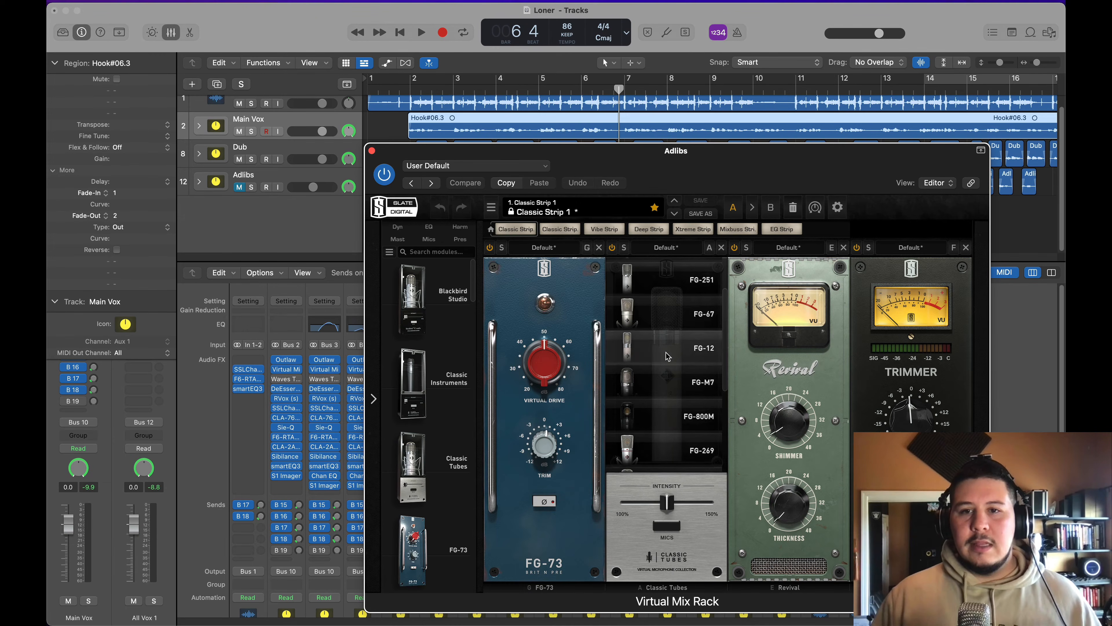
{"action": "left_click", "coordinate": [372, 151]}
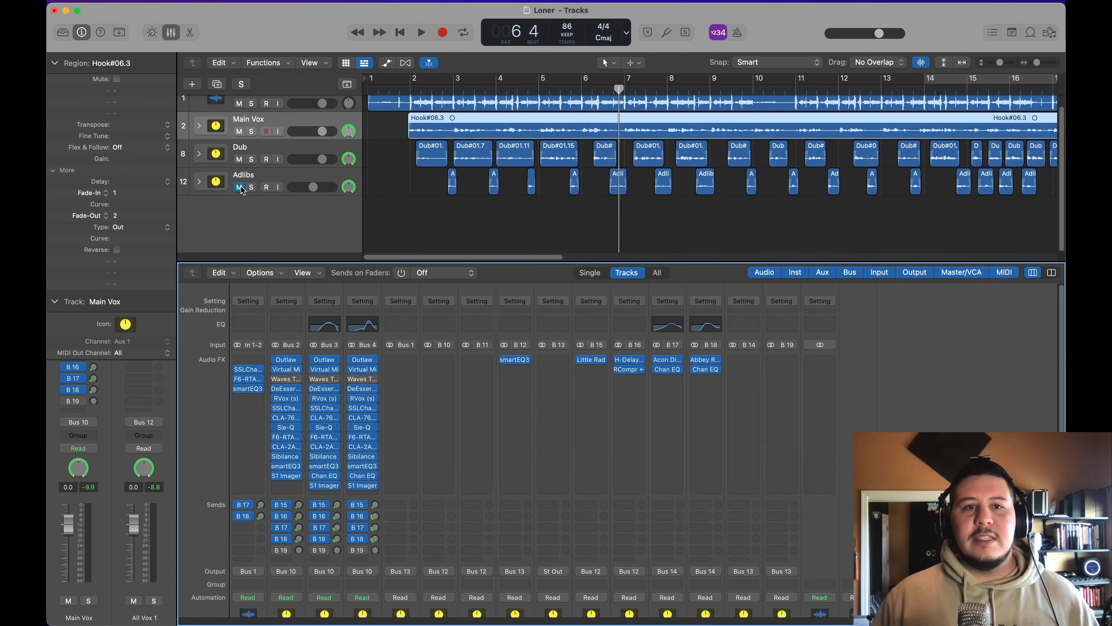
Step: Unmute Adlibs, set a cycle range from bar 6 to about the middle of bar 16, and open DeEsser on the Adlibs channel
{"action": "left_click_drag", "start_coordinate": [585, 79], "coordinate": [1033, 121]}
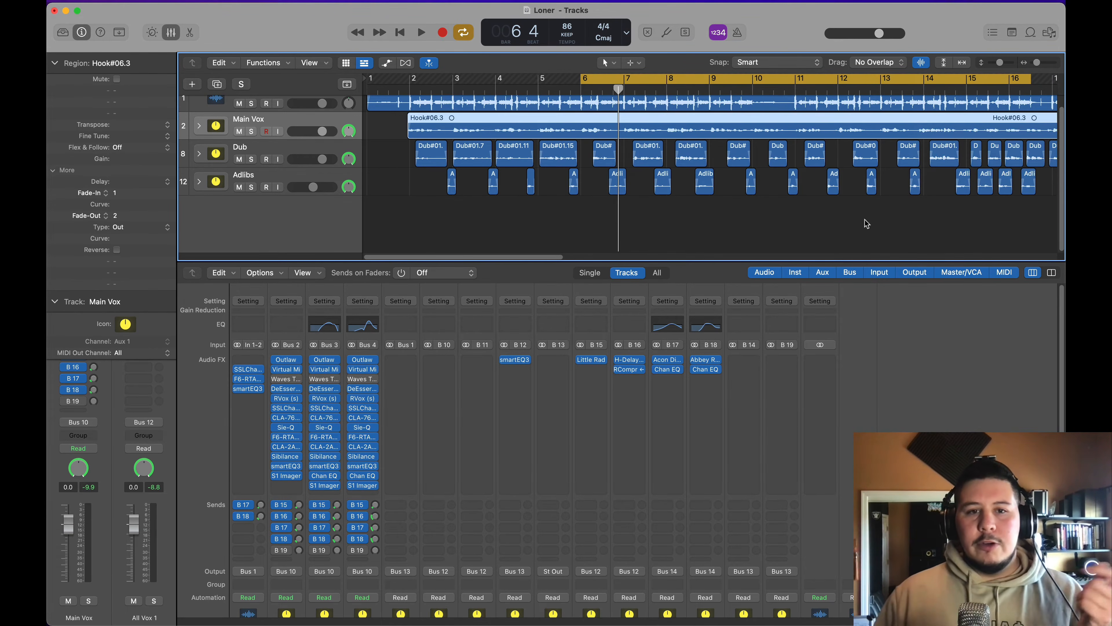
{"action": "left_click", "coordinate": [372, 391]}
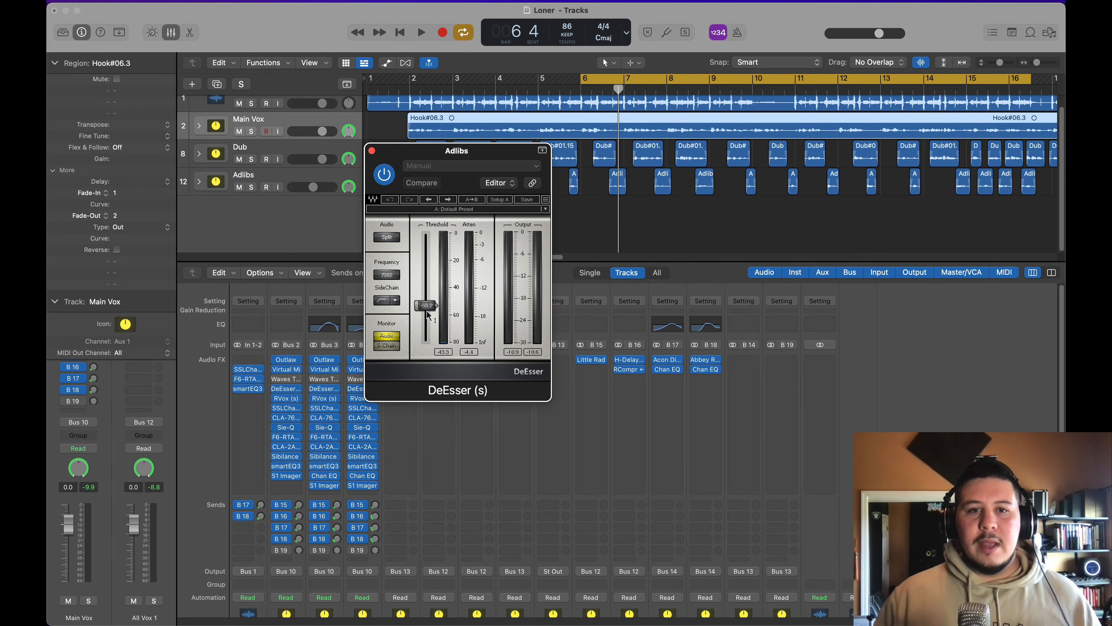
{"action": "left_click_drag", "start_coordinate": [413, 150], "coordinate": [504, 136]}
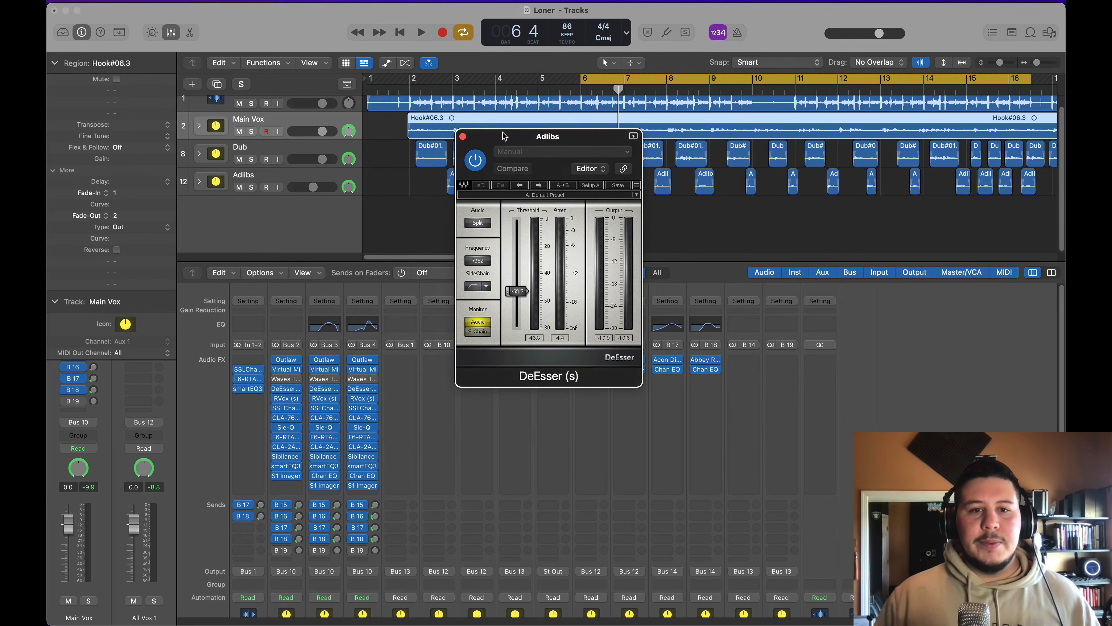
Step: Open SSLChannel on the Adlibs channel, go over its filters, switch on its gate and close the plug-in
{"action": "left_click", "coordinate": [368, 409]}
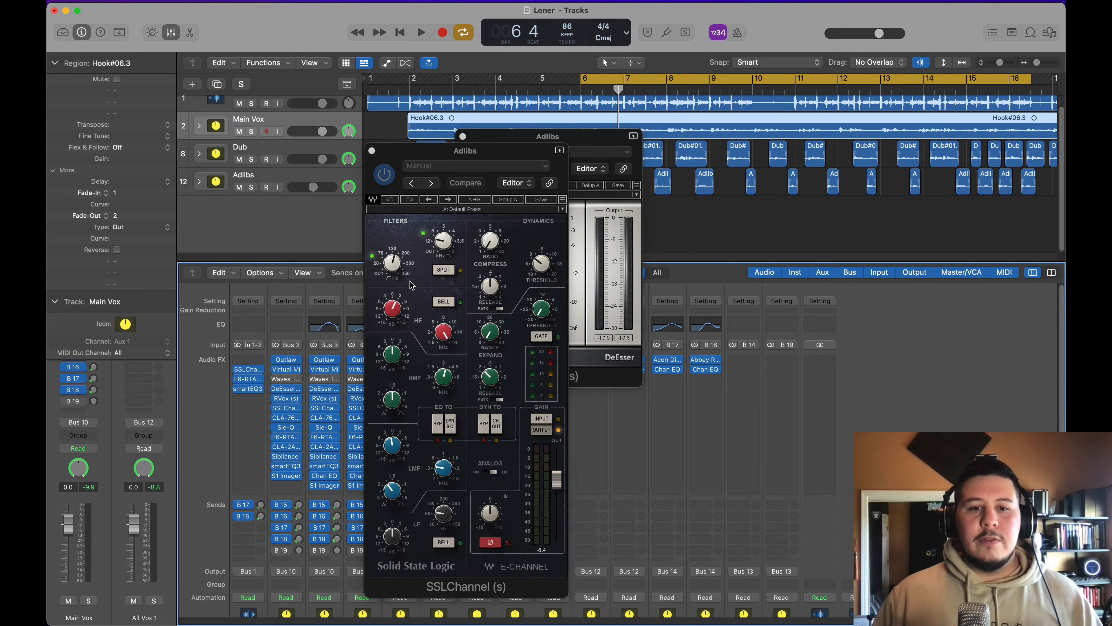
{"action": "left_click_drag", "start_coordinate": [402, 273], "coordinate": [402, 265]}
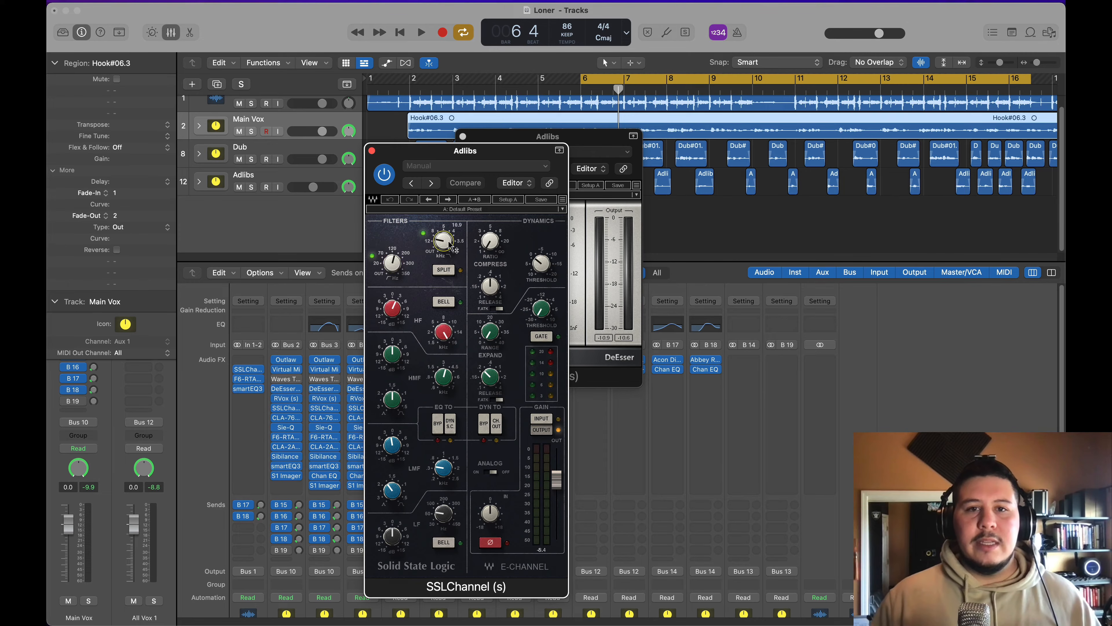
{"action": "left_click", "coordinate": [541, 336]}
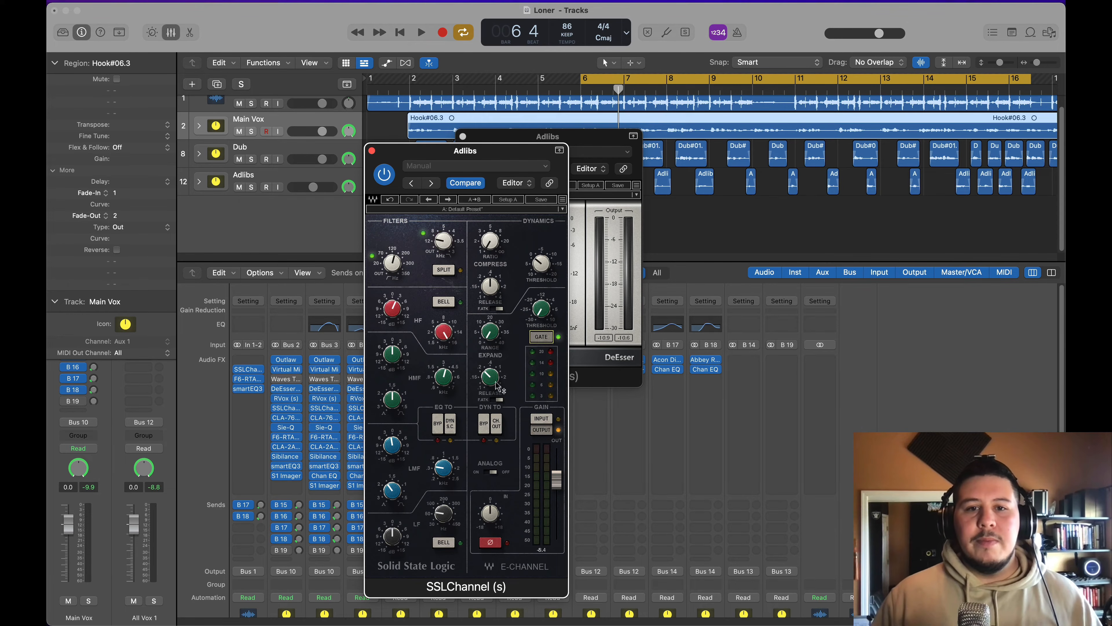
{"action": "left_click_drag", "start_coordinate": [486, 333], "coordinate": [534, 300]}
{"action": "left_click", "coordinate": [372, 150]}
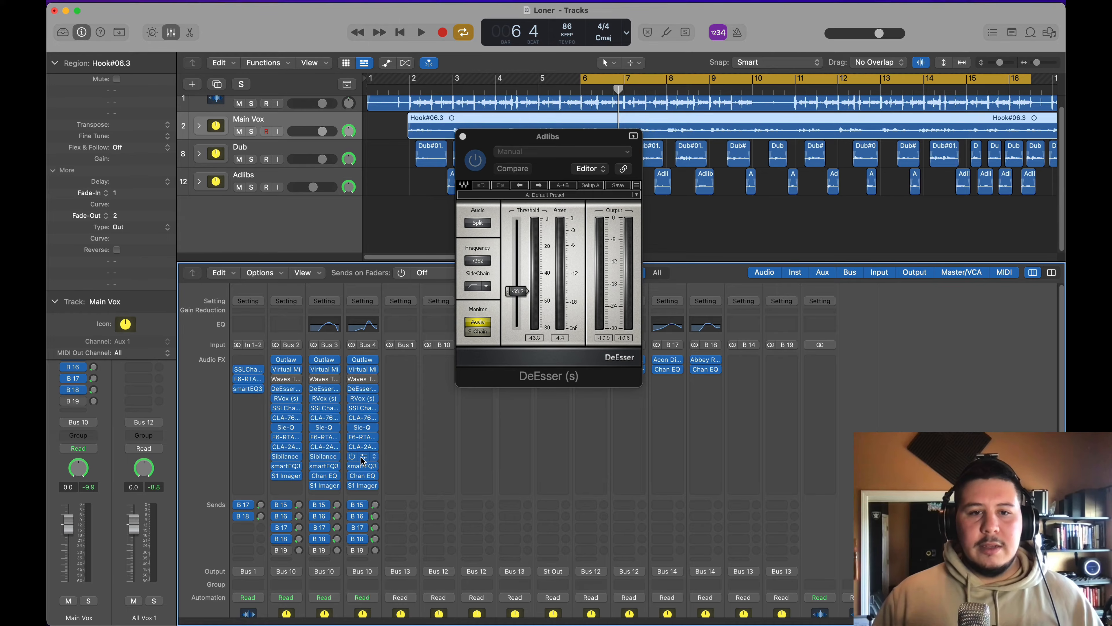
Step: Check Sibilance on the Adlibs channel and close it, replace the DeEsser window with Channel EQ, and move the playhead to bar 7
{"action": "left_click", "coordinate": [362, 457]}
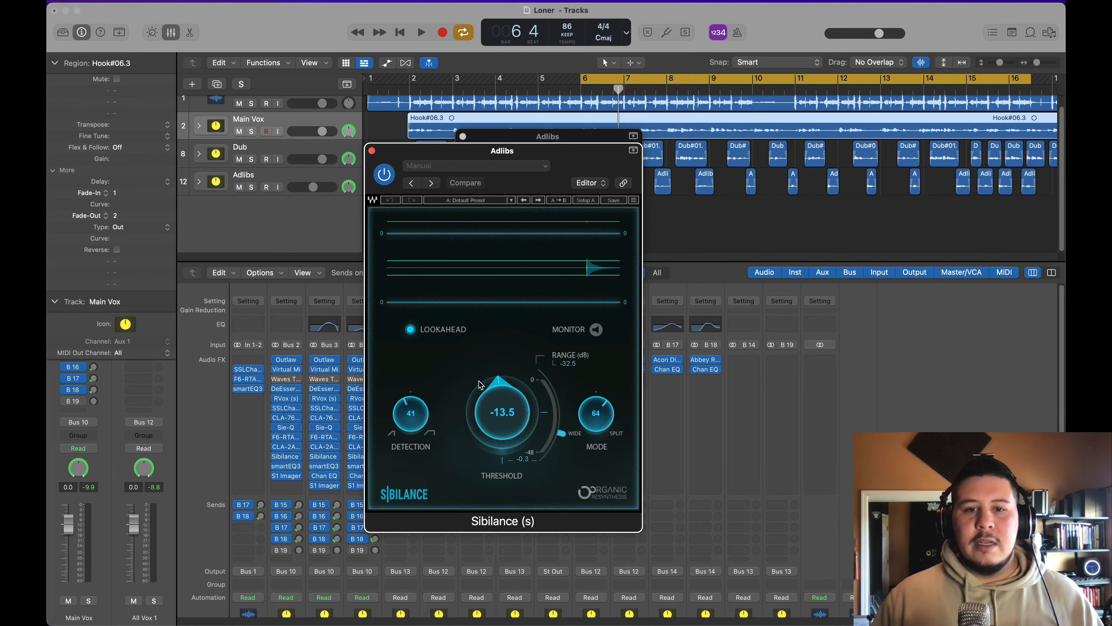
{"action": "left_click", "coordinate": [372, 151]}
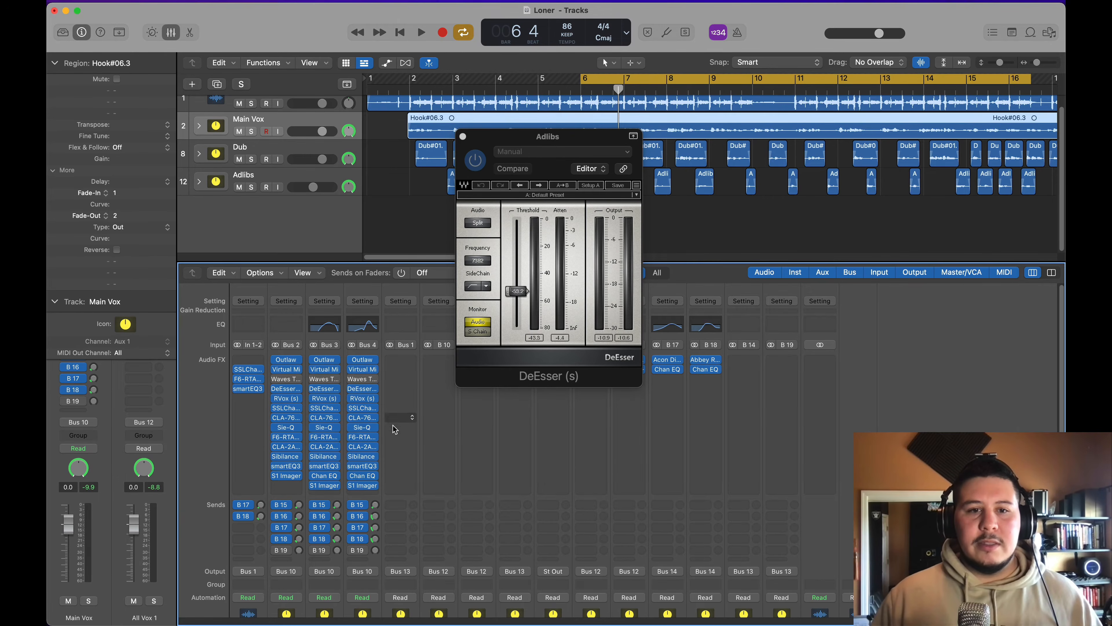
{"action": "left_click", "coordinate": [369, 475]}
{"action": "left_click_drag", "start_coordinate": [655, 149], "coordinate": [589, 219]}
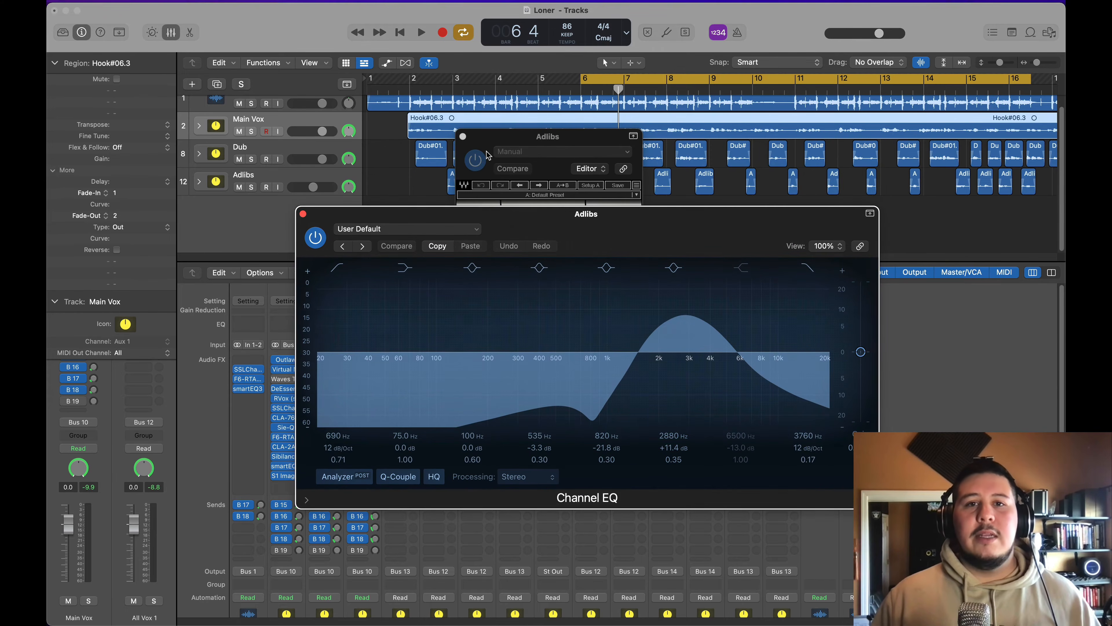
{"action": "left_click", "coordinate": [462, 136]}
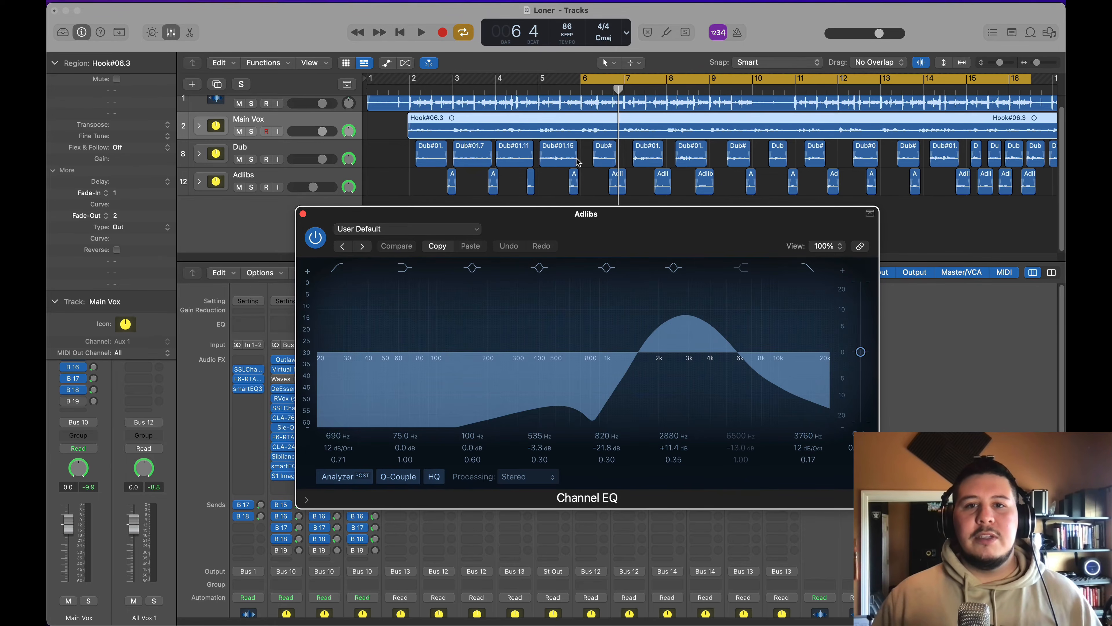
{"action": "left_click", "coordinate": [624, 90]}
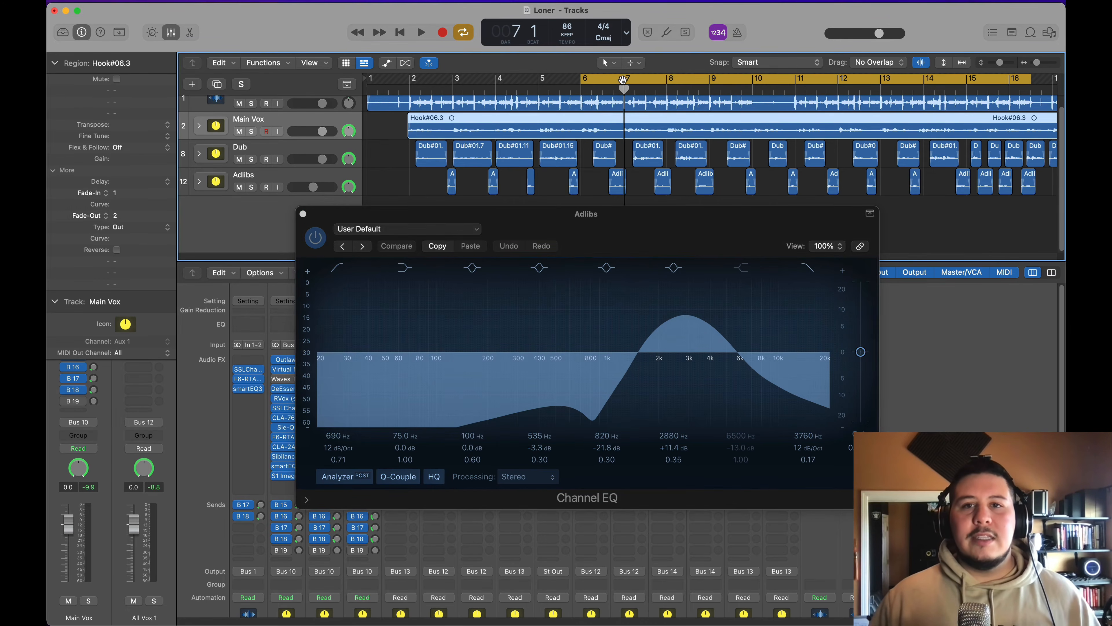
Step: Turn off the cycle range, set the Adlibs fader to 0 dB and start playback
{"action": "left_click", "coordinate": [621, 78]}
{"action": "left_click_drag", "start_coordinate": [579, 217], "coordinate": [668, 174]}
{"action": "scroll", "coordinate": [301, 486], "scroll_direction": "down", "scroll_amount": 8}
{"action": "double_click", "coordinate": [359, 498]}
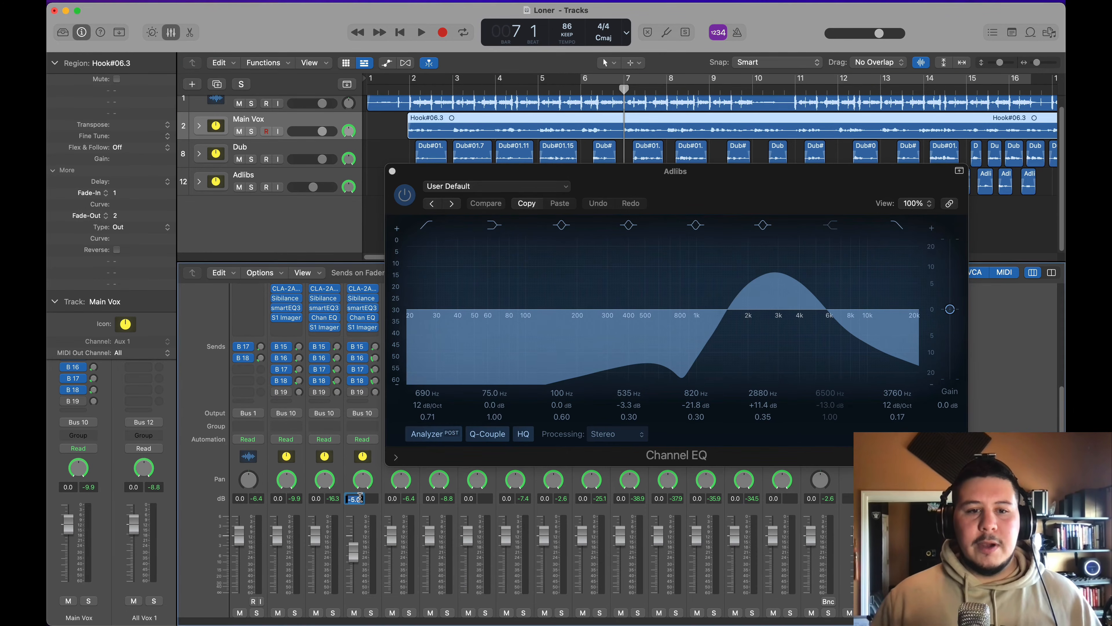
{"action": "type", "text": "+0"}
{"action": "key", "text": "Return"}
{"action": "key", "text": "space"}
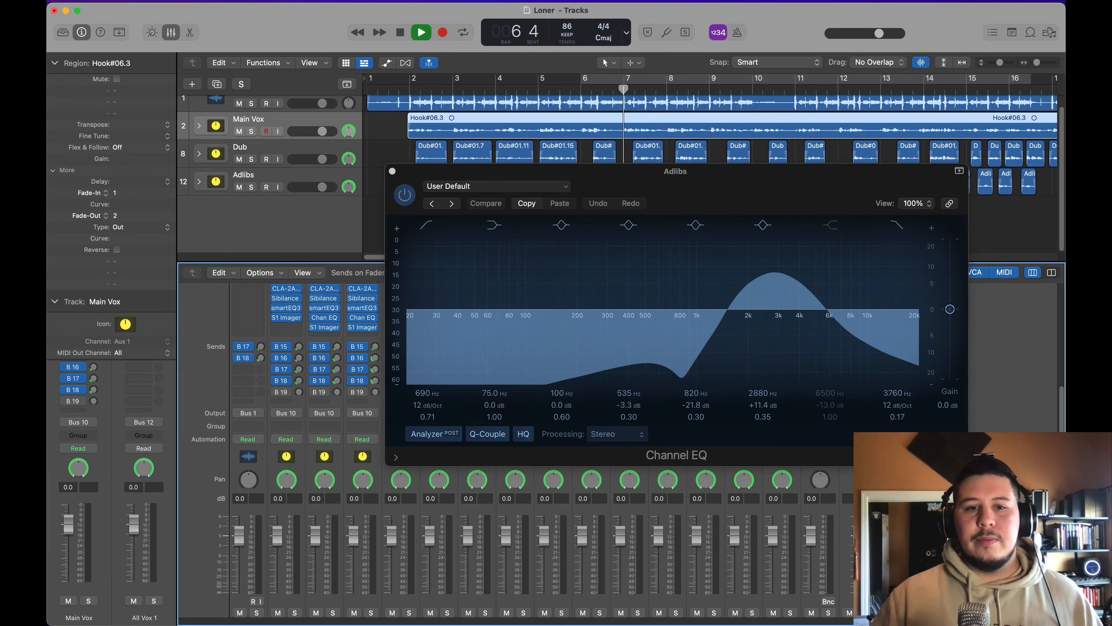
Step: Ease the deep midrange cut in the Adlibs Channel EQ to about -15.9 dB at 805 Hz while listening, and close the plug-in
{"action": "left_click_drag", "start_coordinate": [718, 192], "coordinate": [714, 256]}
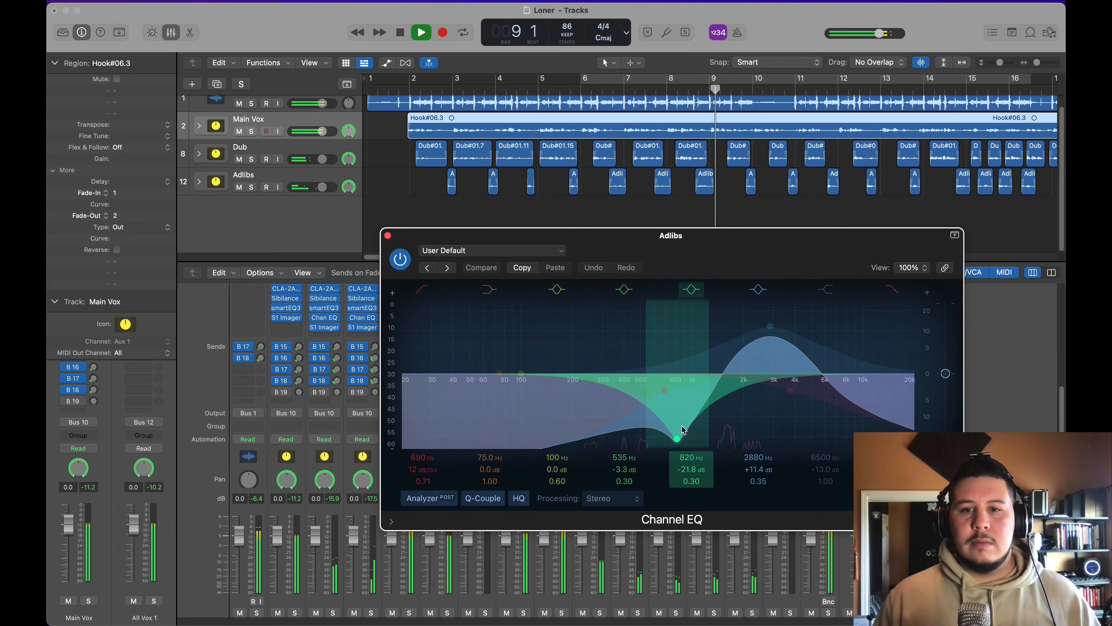
{"action": "left_click_drag", "start_coordinate": [678, 438], "coordinate": [675, 430]}
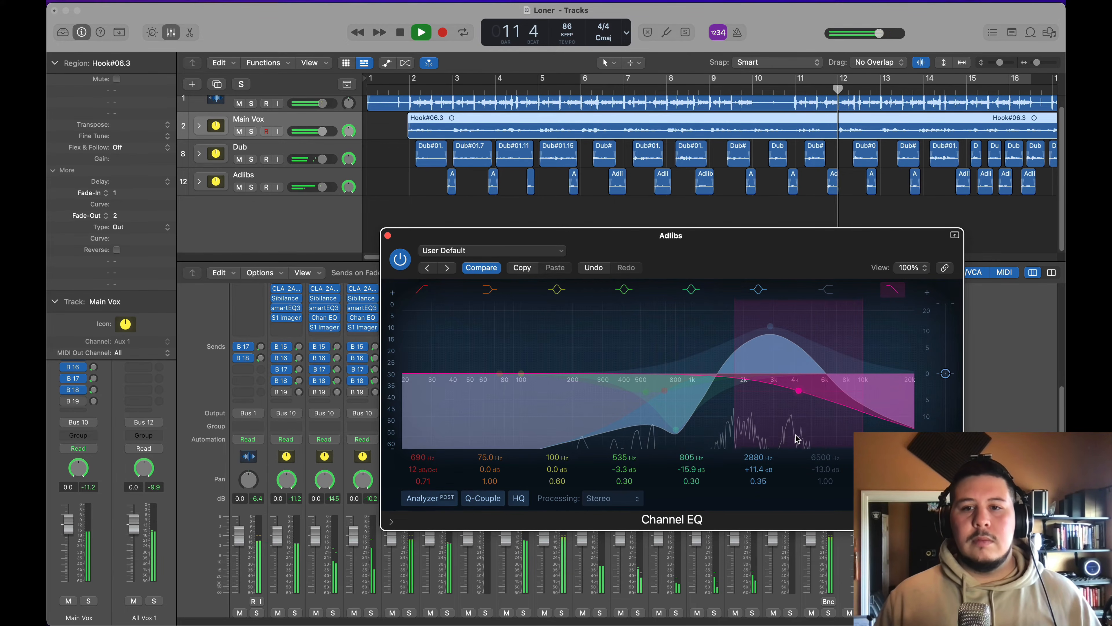
{"action": "key", "text": "space"}
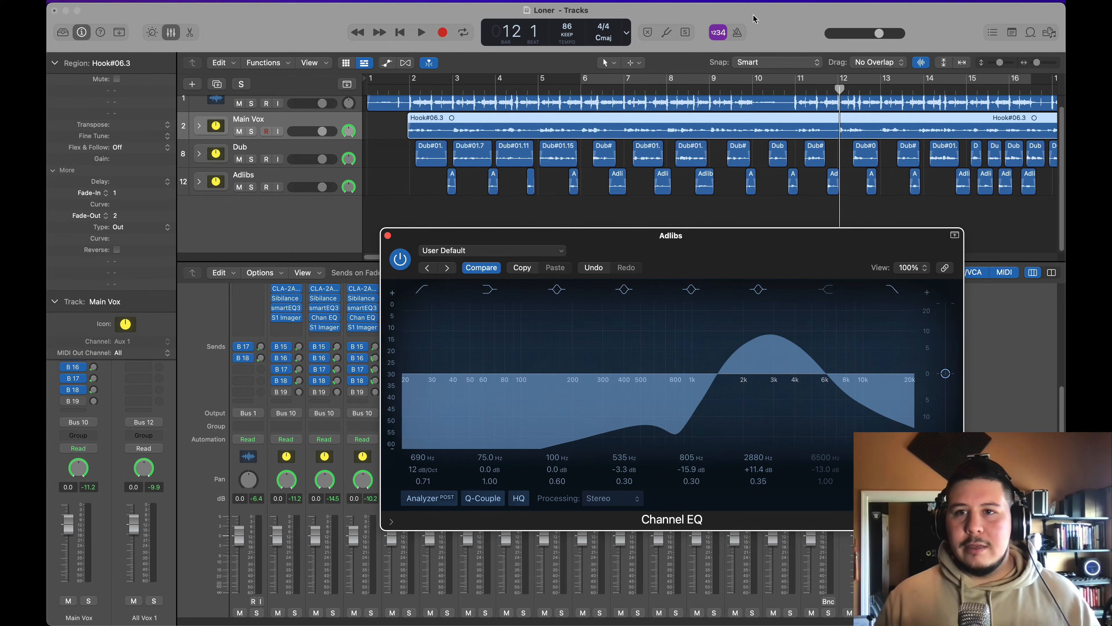
{"action": "left_click", "coordinate": [826, 89]}
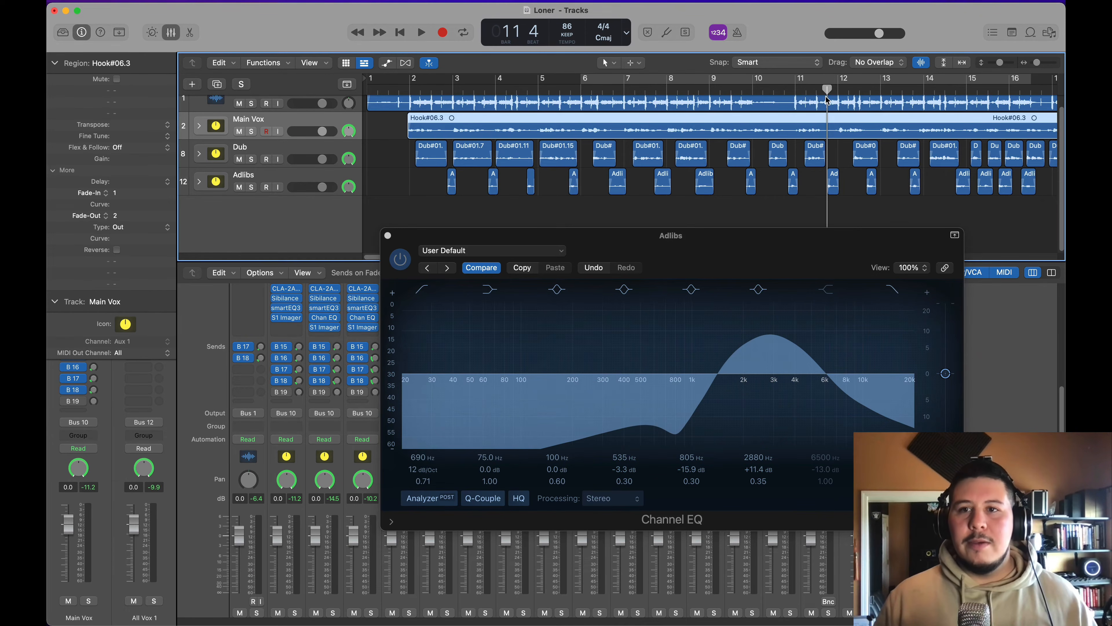
{"action": "key", "text": "space"}
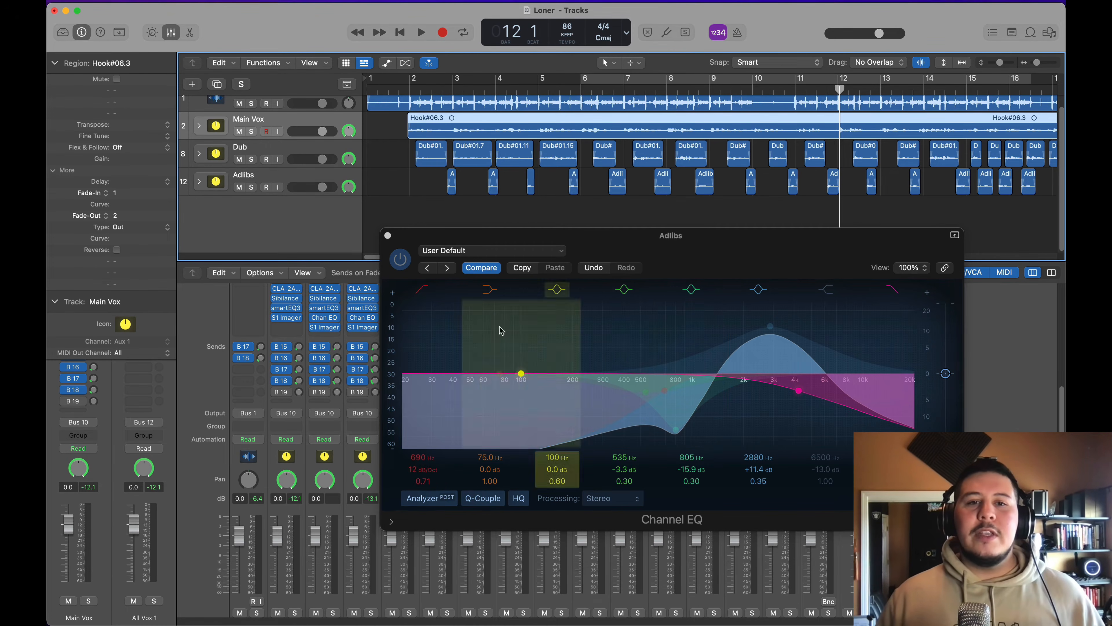
{"action": "left_click", "coordinate": [387, 236]}
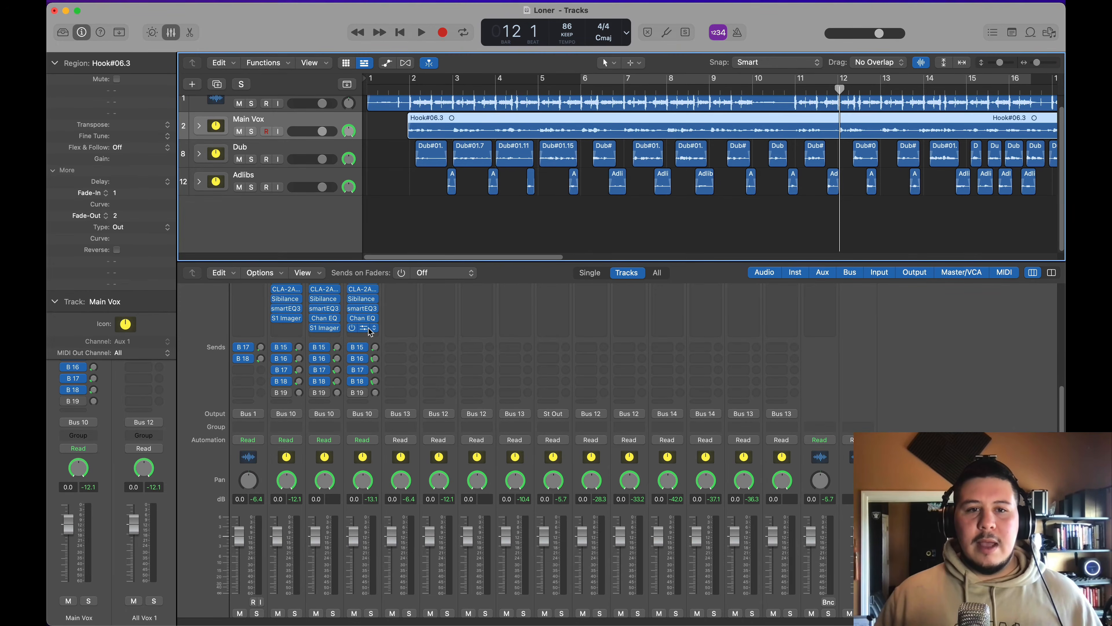
Step: Compare the S1 Imager settings on the Adlibs and Dub channels, listen briefly and close the plug-in
{"action": "left_click", "coordinate": [378, 327]}
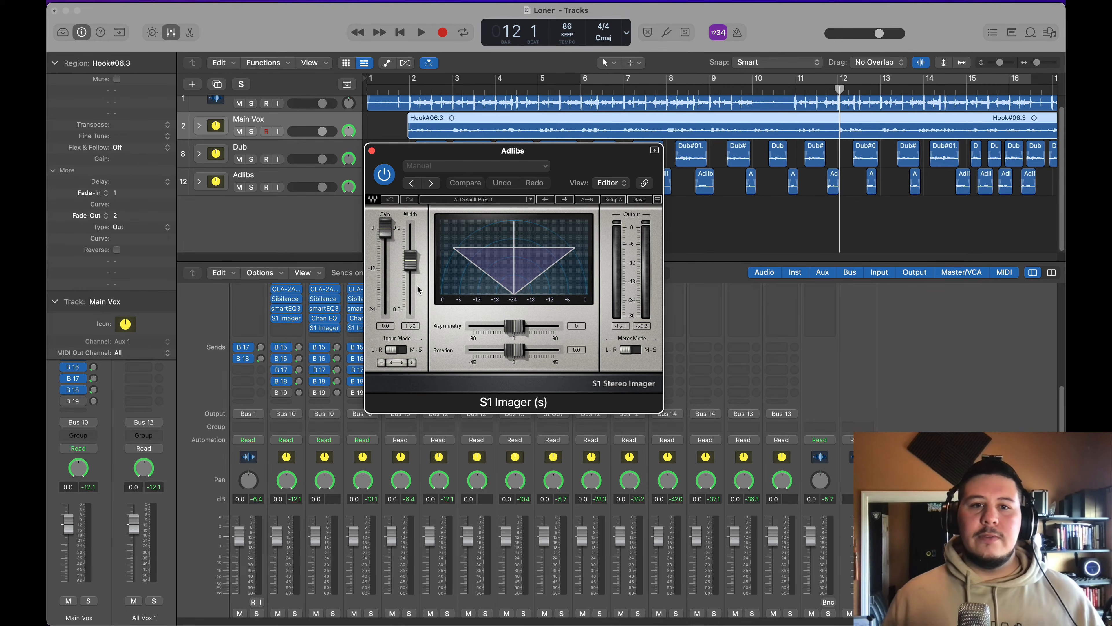
{"action": "left_click", "coordinate": [324, 327]}
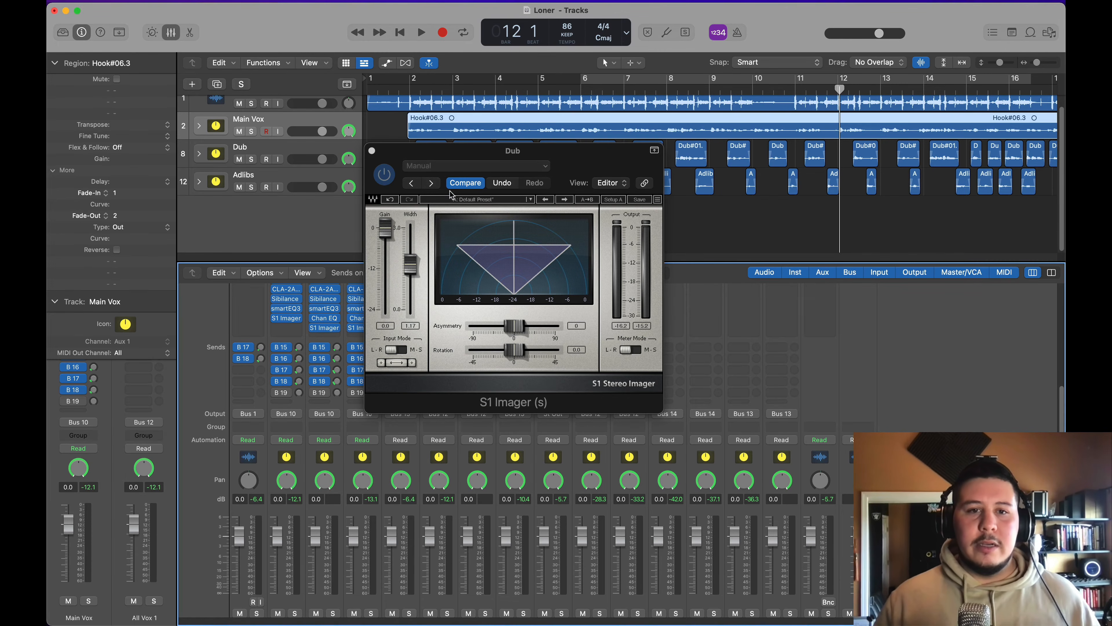
{"action": "left_click", "coordinate": [372, 150]}
{"action": "left_click", "coordinate": [425, 151]}
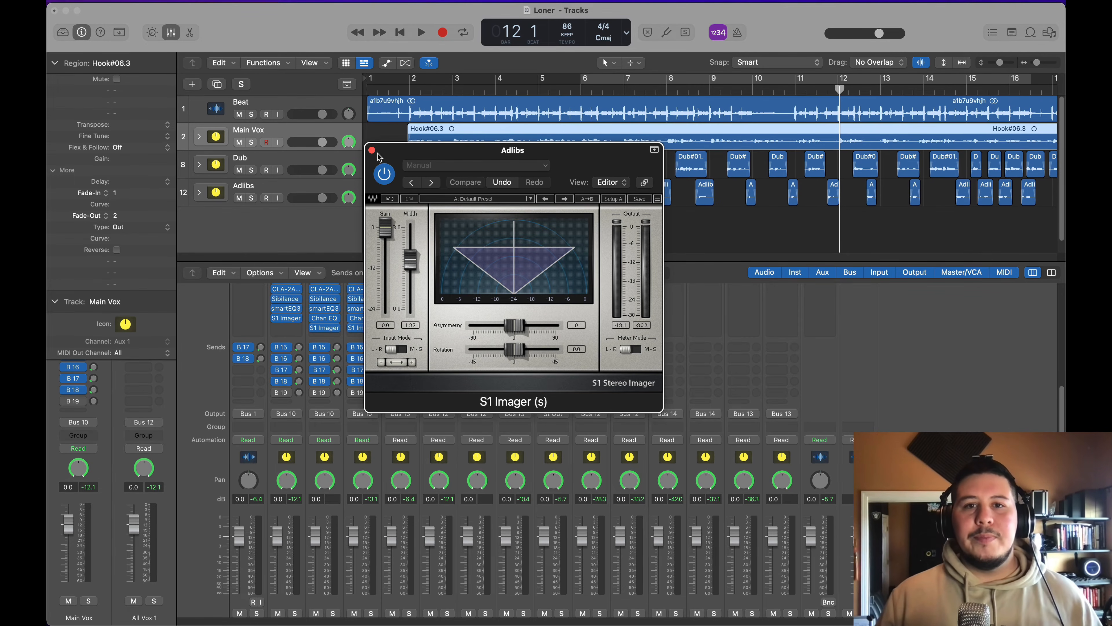
{"action": "key", "text": "space"}
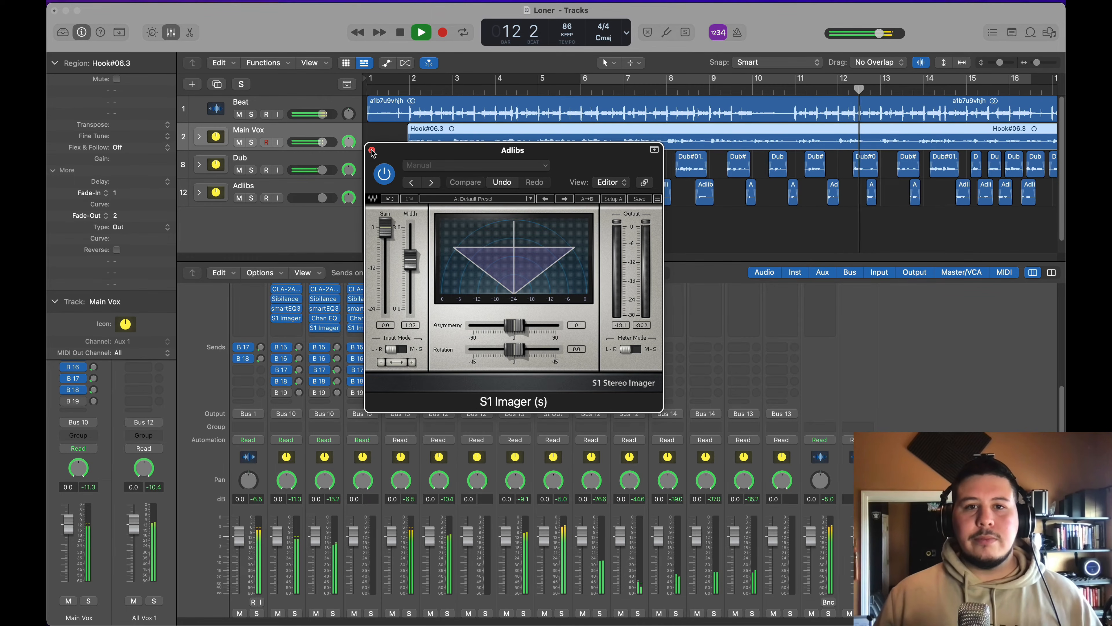
{"action": "left_click", "coordinate": [372, 151]}
{"action": "key", "text": "space"}
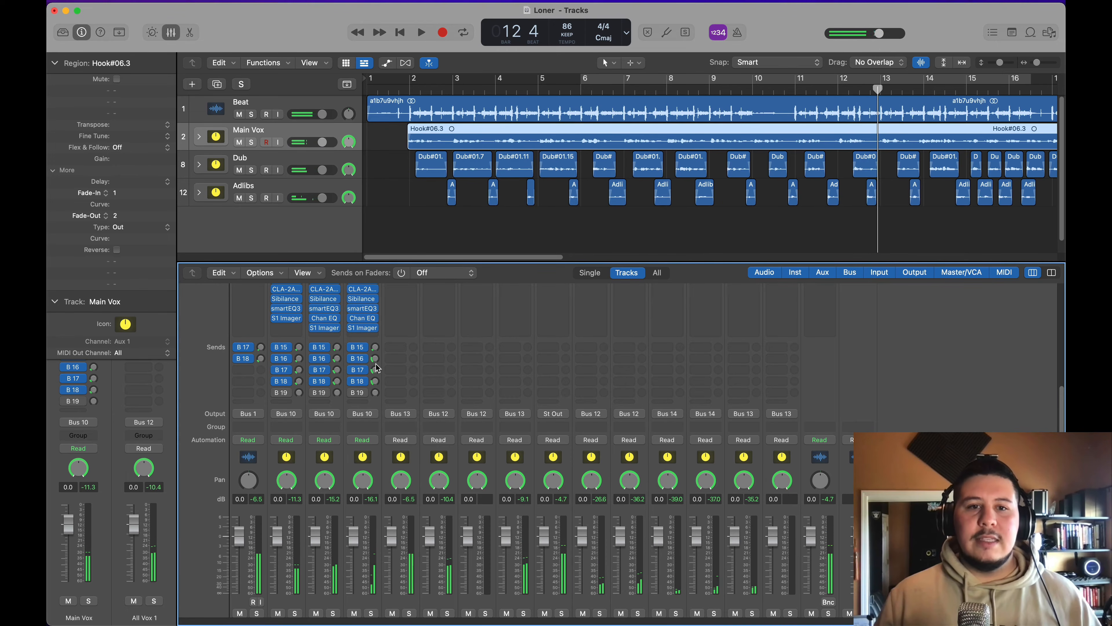
Step: Mute Adlibs and start looped playback with the cycle range set from bar 13 to about bar 22
{"action": "left_click_drag", "start_coordinate": [376, 358], "coordinate": [377, 366]}
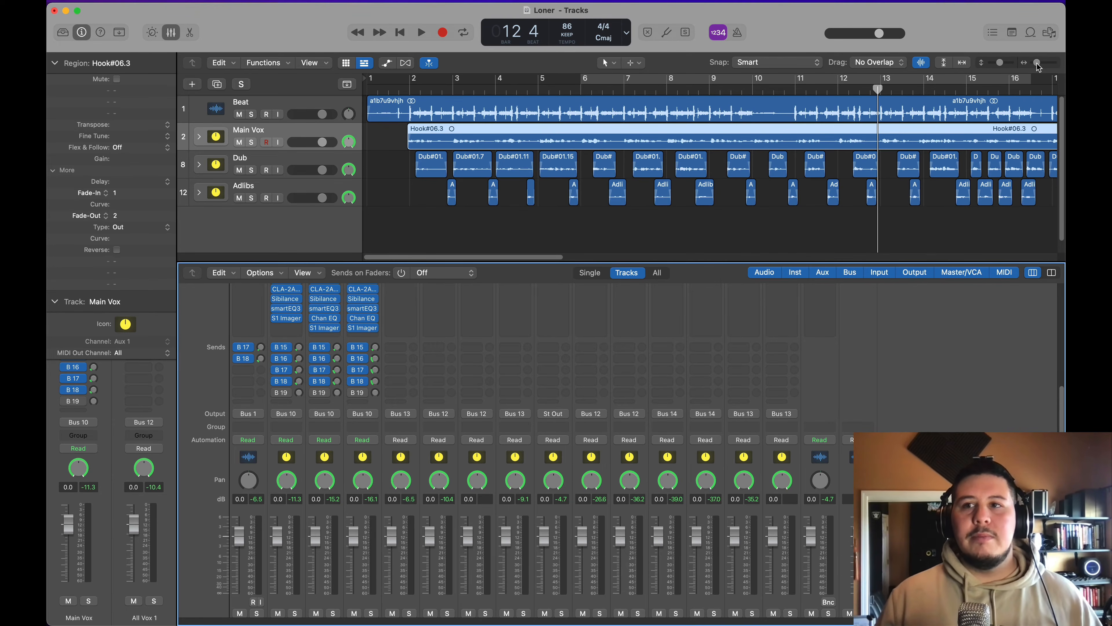
{"action": "left_click_drag", "start_coordinate": [1037, 63], "coordinate": [1033, 63]}
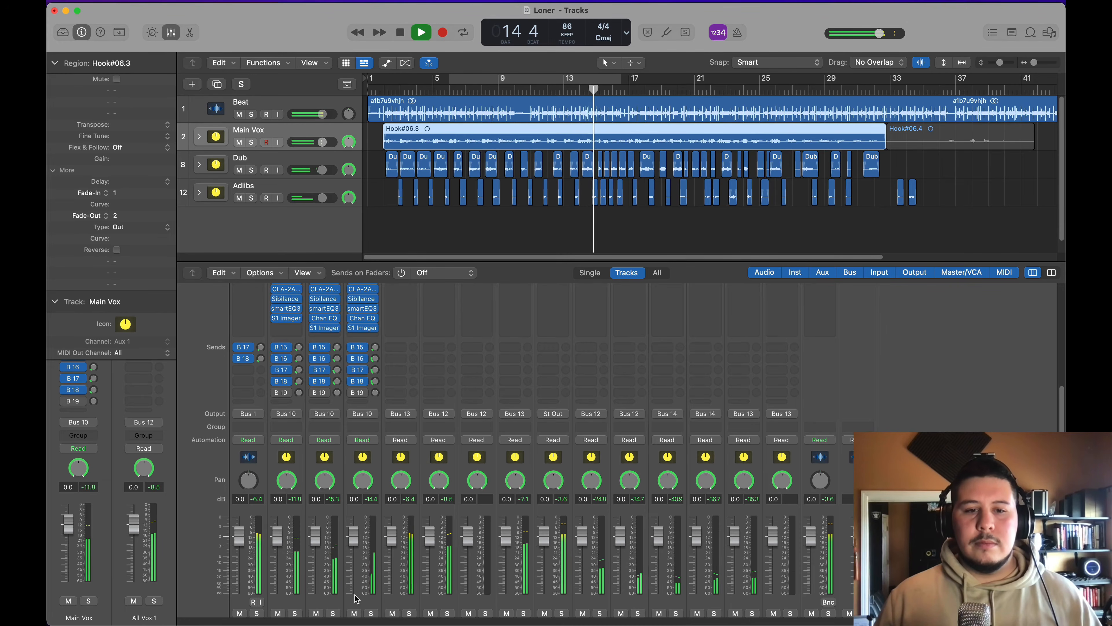
{"action": "key", "text": "space"}
{"action": "scroll", "coordinate": [360, 548], "scroll_direction": "down", "scroll_amount": 2}
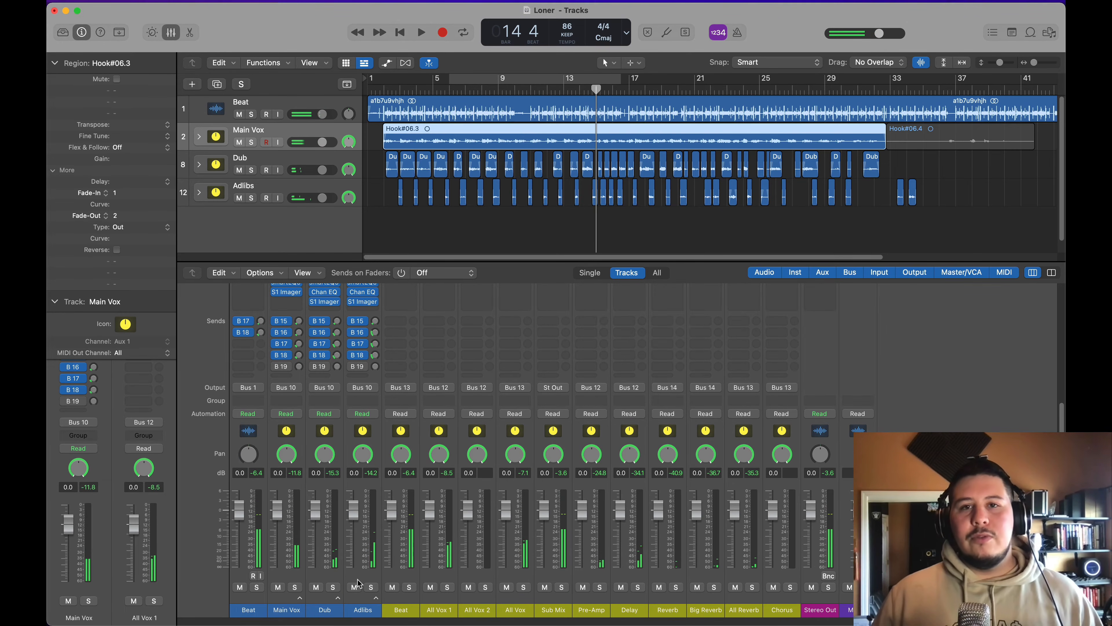
{"action": "left_click", "coordinate": [355, 588]}
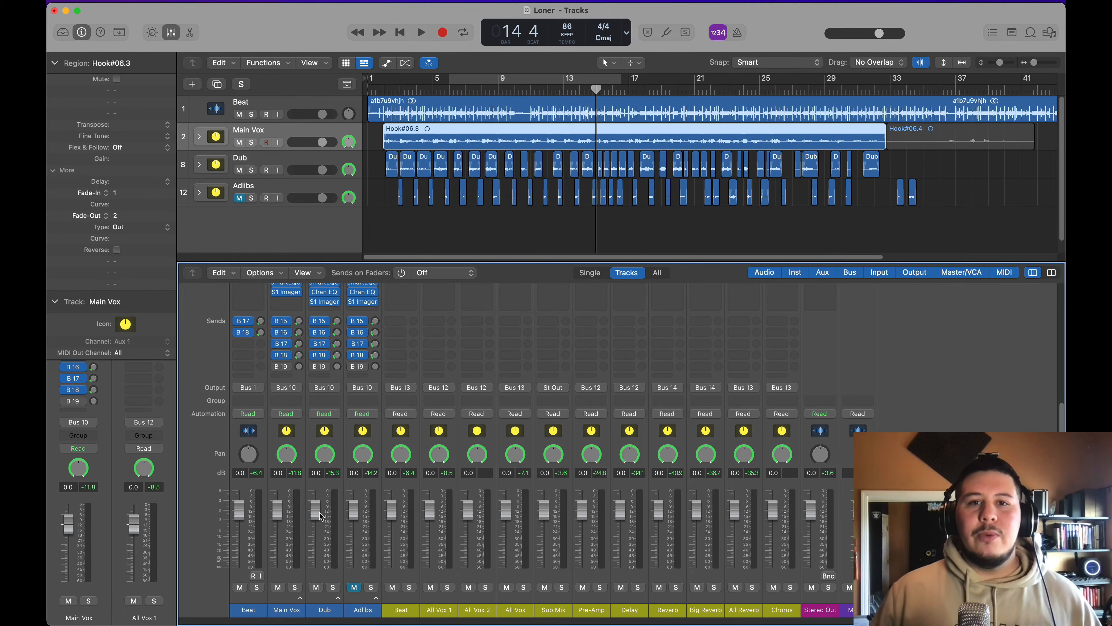
{"action": "left_click", "coordinate": [465, 81]}
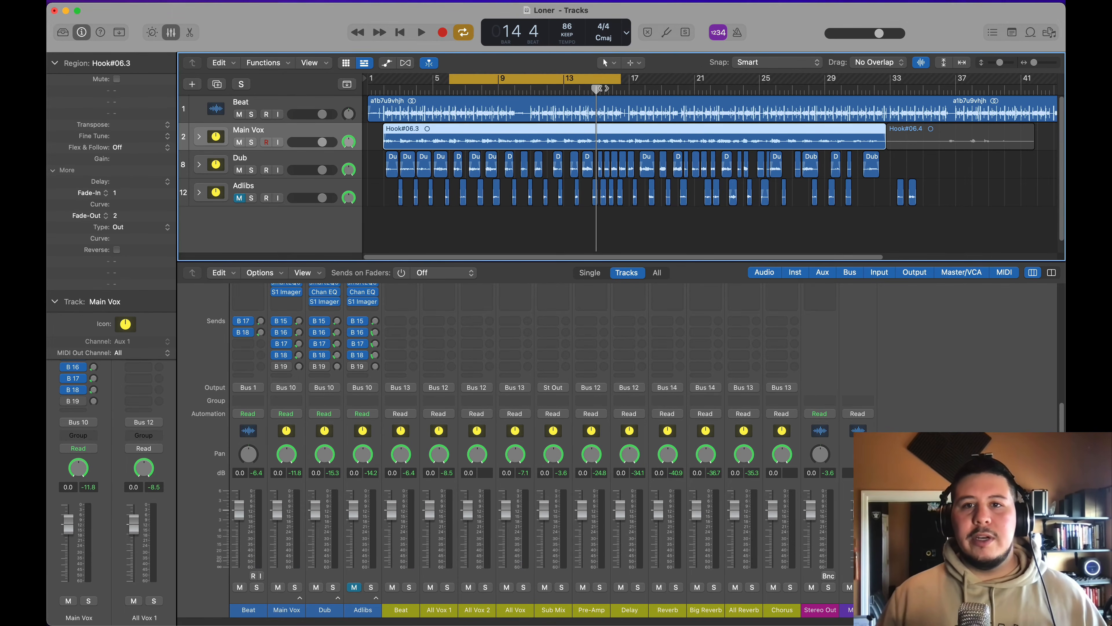
{"action": "left_click_drag", "start_coordinate": [577, 81], "coordinate": [710, 81]}
{"action": "key", "text": "space"}
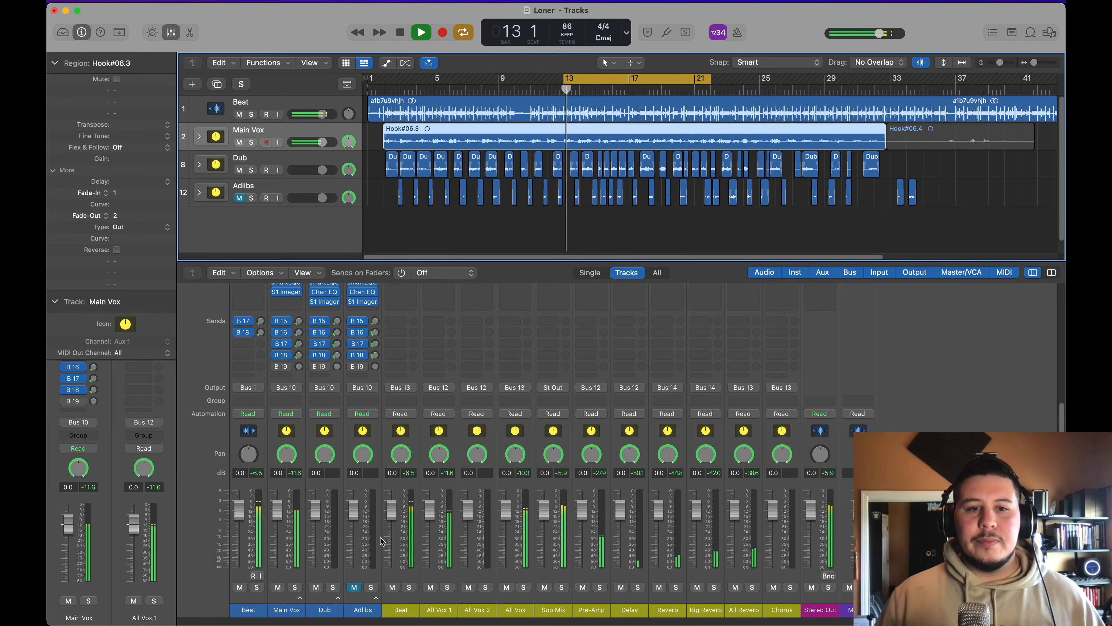
Step: Balance the faders against the loop, with Dub at -2.5 dB and the unmuted Adlibs at about -5.6 dB
{"action": "left_click_drag", "start_coordinate": [320, 527], "coordinate": [319, 535]}
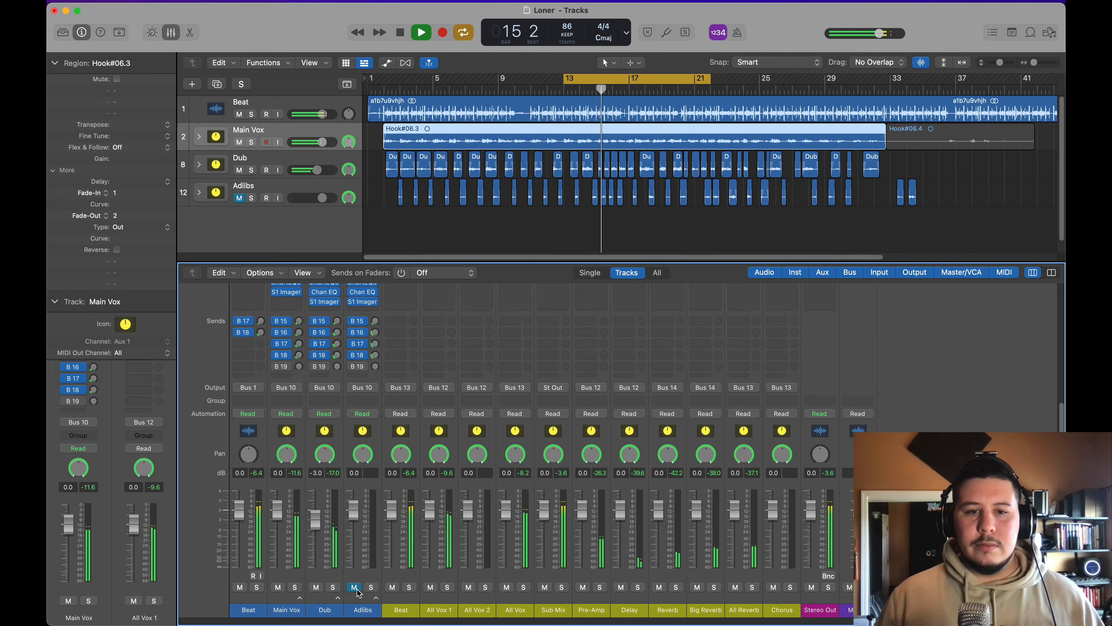
{"action": "left_click_drag", "start_coordinate": [315, 521], "coordinate": [315, 521]}
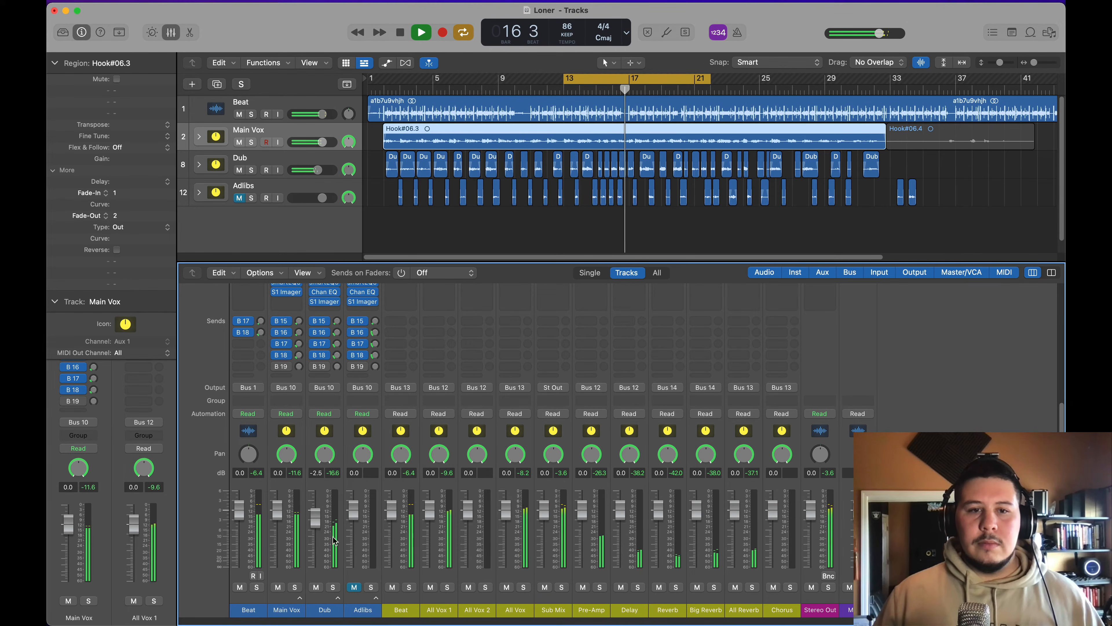
{"action": "left_click", "coordinate": [354, 587]}
{"action": "left_click_drag", "start_coordinate": [354, 517], "coordinate": [354, 530]}
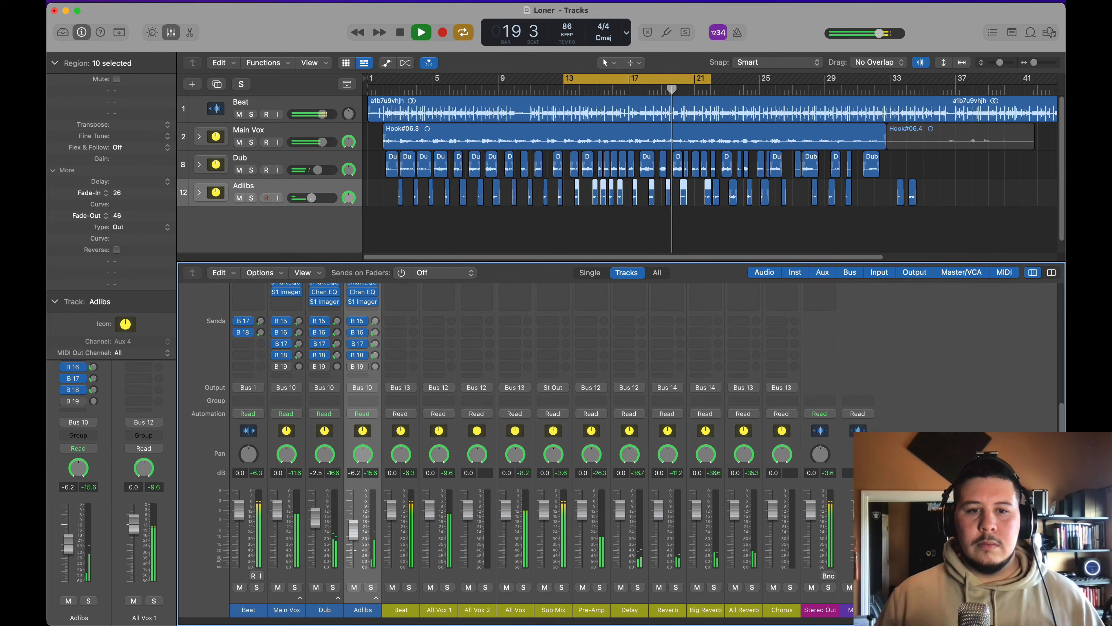
{"action": "left_click_drag", "start_coordinate": [354, 530], "coordinate": [354, 527]}
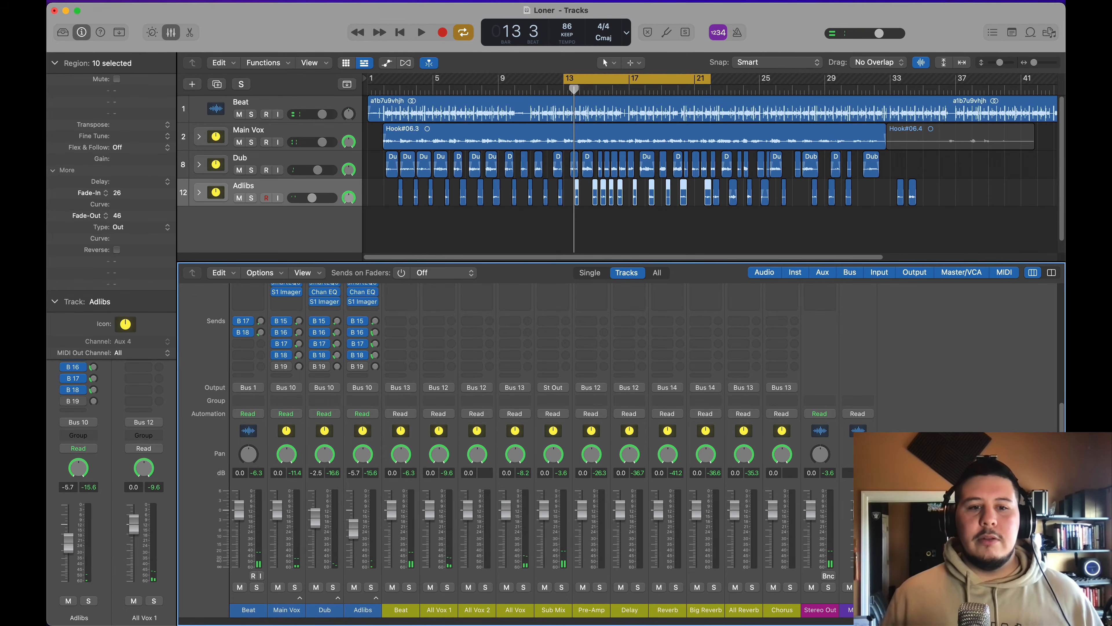
{"action": "left_click", "coordinate": [311, 453]}
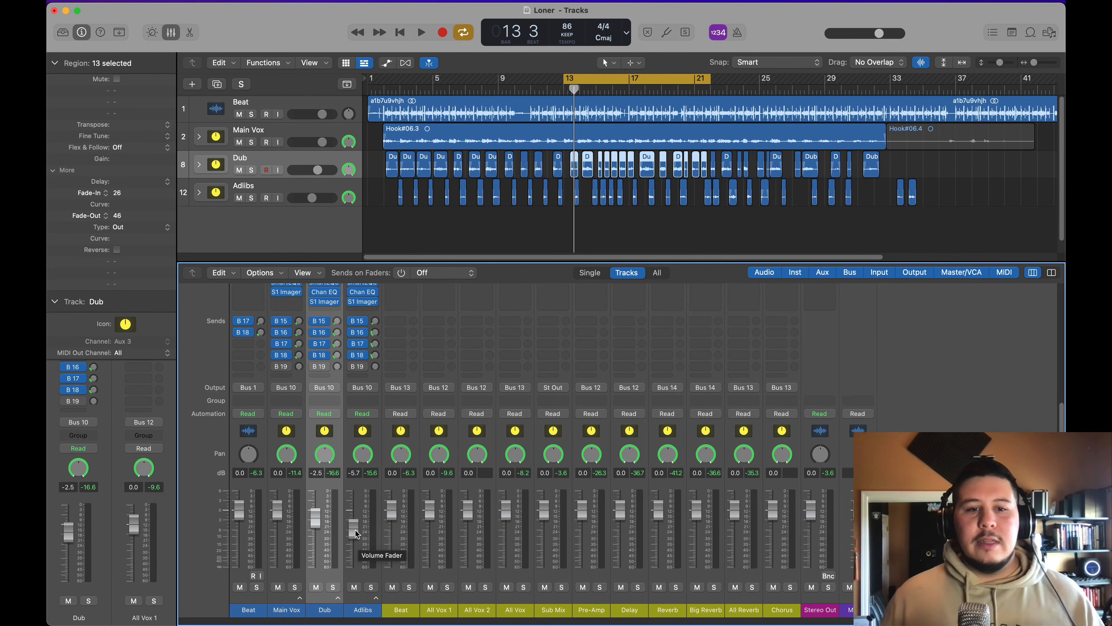
{"action": "key", "text": "space"}
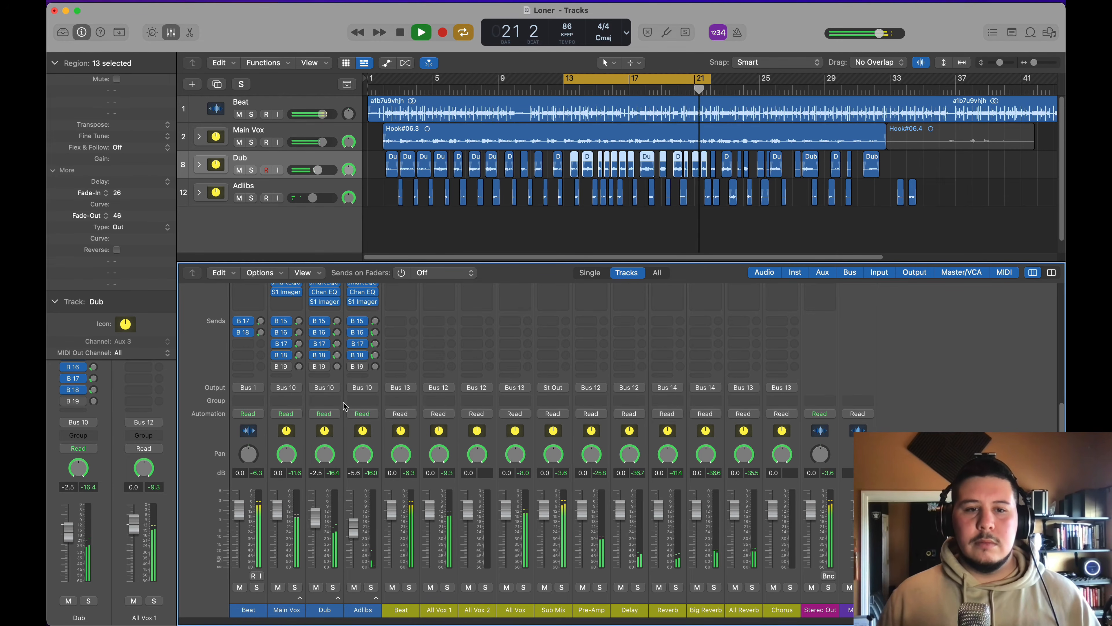
Step: Bypass all plug-ins and sends on the Main Vox, Dub and Adlibs channels together, and mute Beat during playback
{"action": "left_click_drag", "start_coordinate": [362, 428], "coordinate": [283, 429]}
{"action": "key", "text": "space"}
{"action": "scroll", "coordinate": [276, 351], "scroll_direction": "up", "scroll_amount": 5}
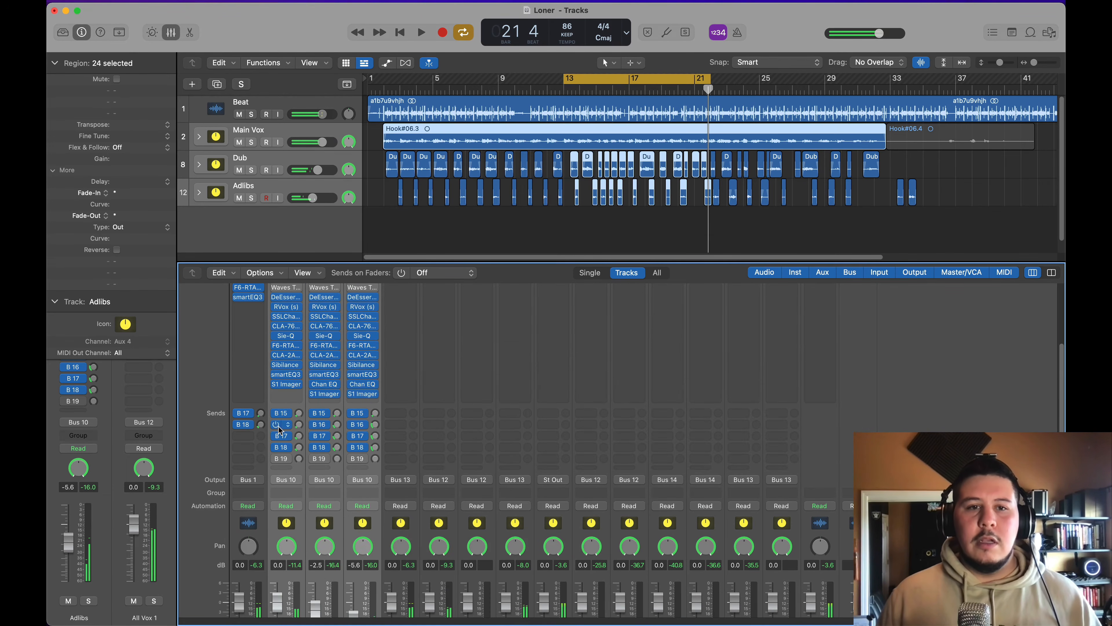
{"action": "left_click_drag", "start_coordinate": [274, 320], "coordinate": [293, 546]}
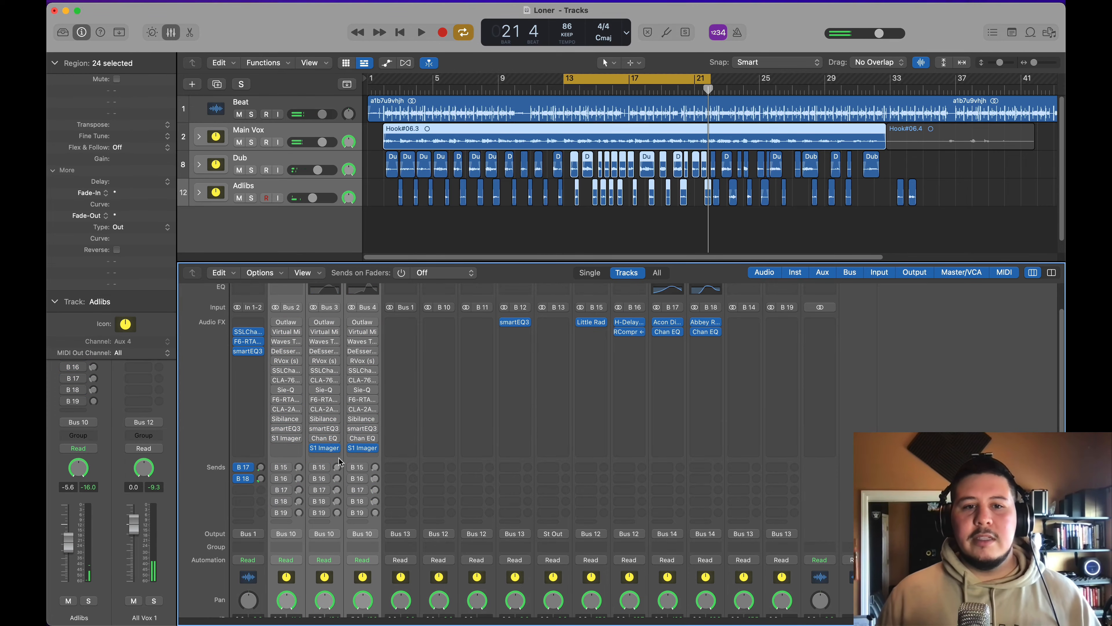
{"action": "key", "text": "space"}
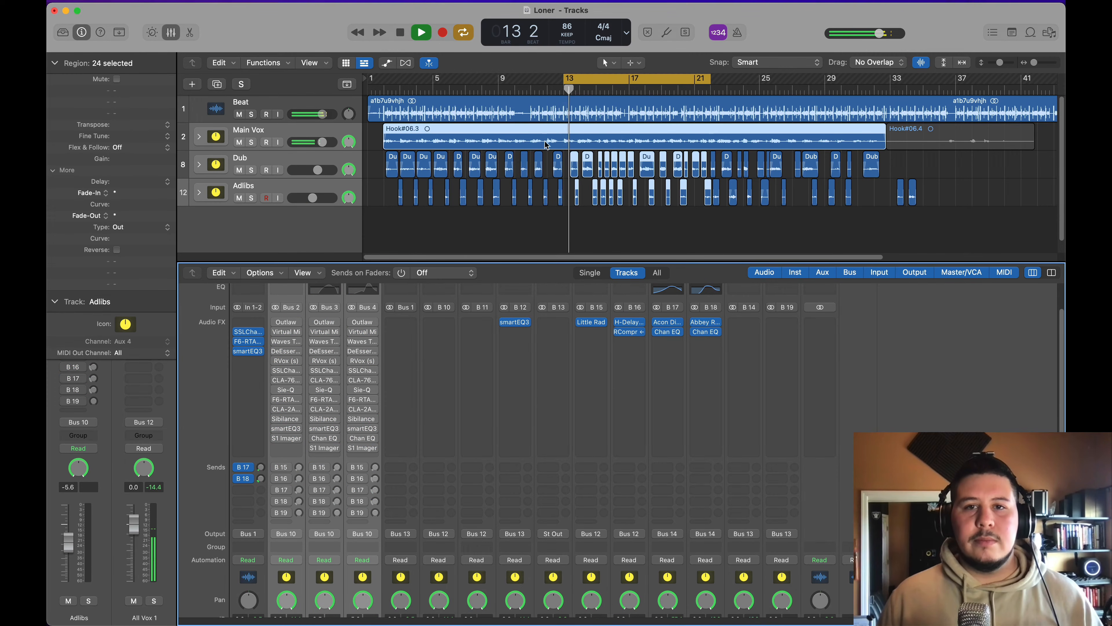
{"action": "left_click", "coordinate": [240, 114]}
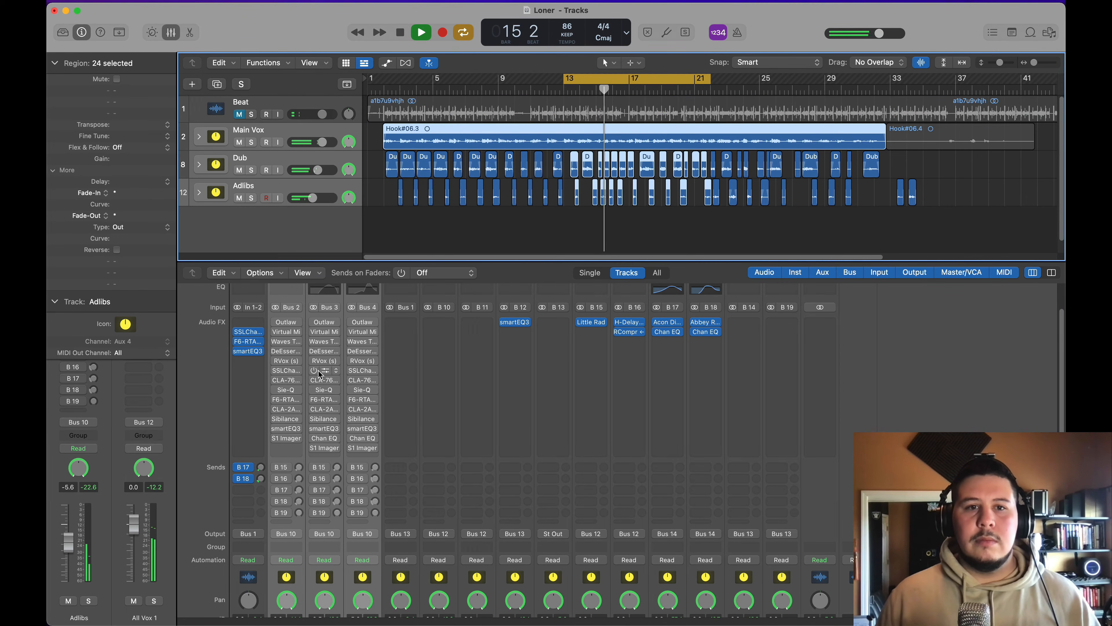
Step: Re-enable Outlaw, Virtual Mix, DeEsser, RVox, SSLChannel, CLA-76 and Sie-Q one by one on the three vocal channels while listening
{"action": "left_click", "coordinate": [275, 323]}
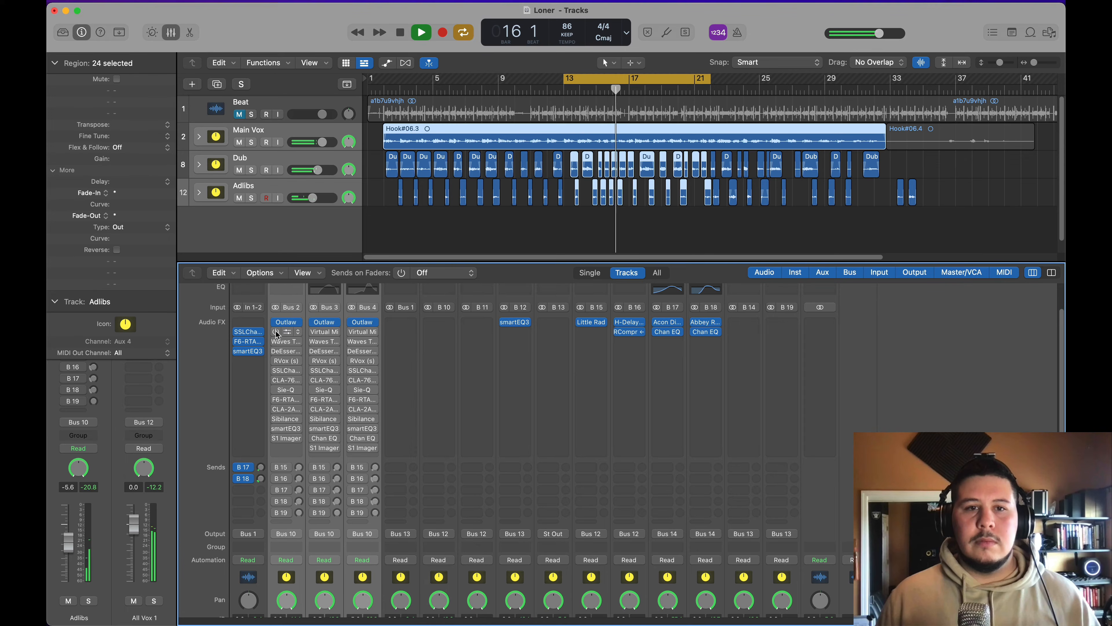
{"action": "left_click", "coordinate": [275, 333]}
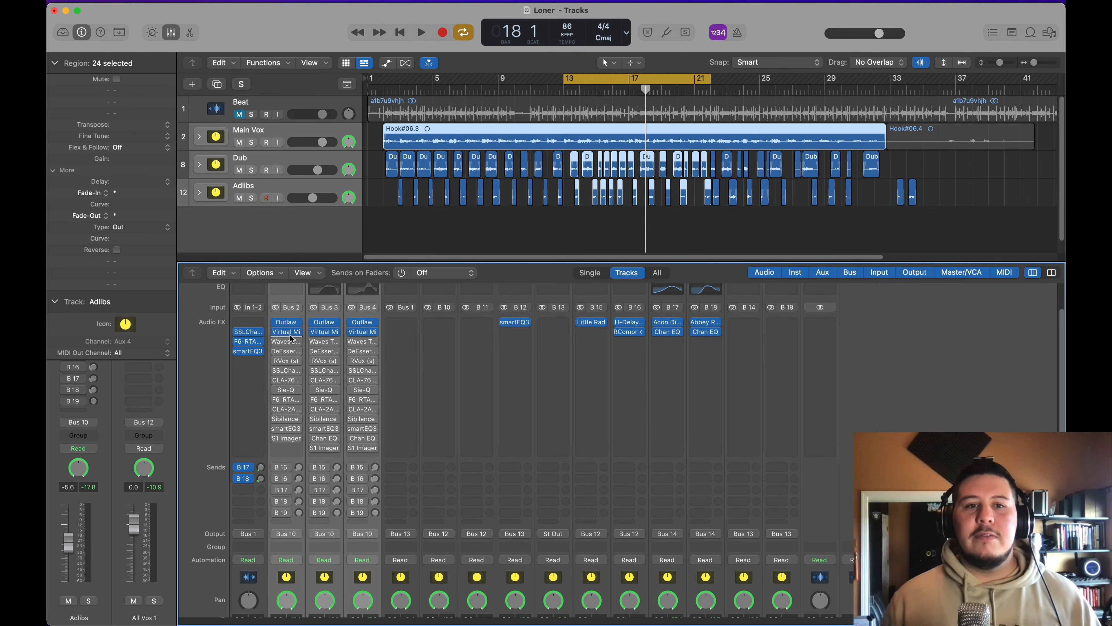
{"action": "key", "text": "space"}
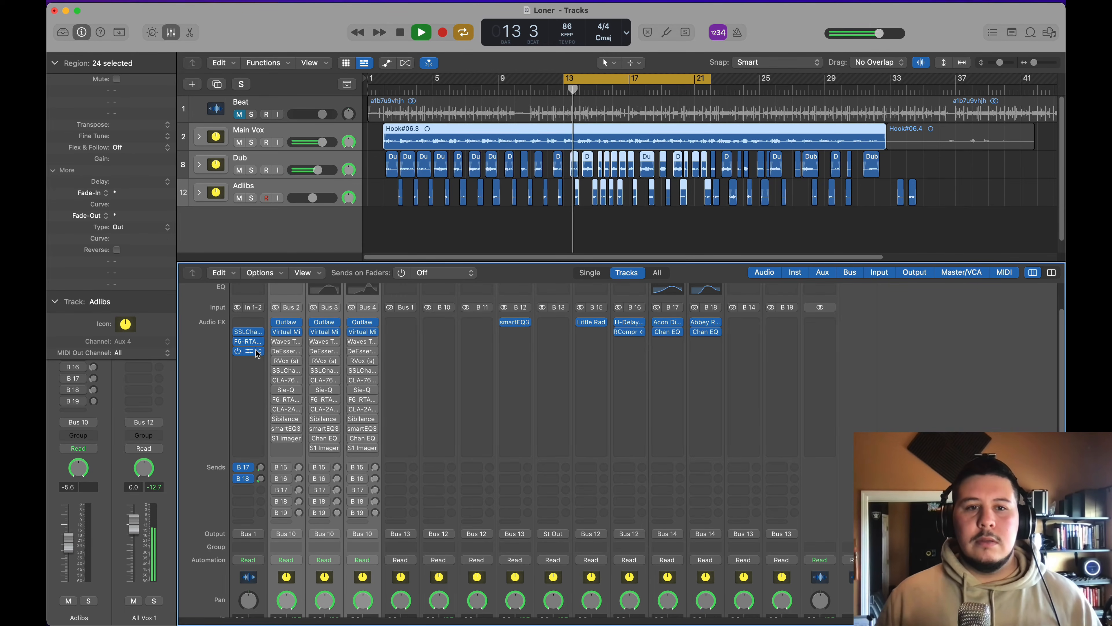
{"action": "left_click", "coordinate": [276, 360]}
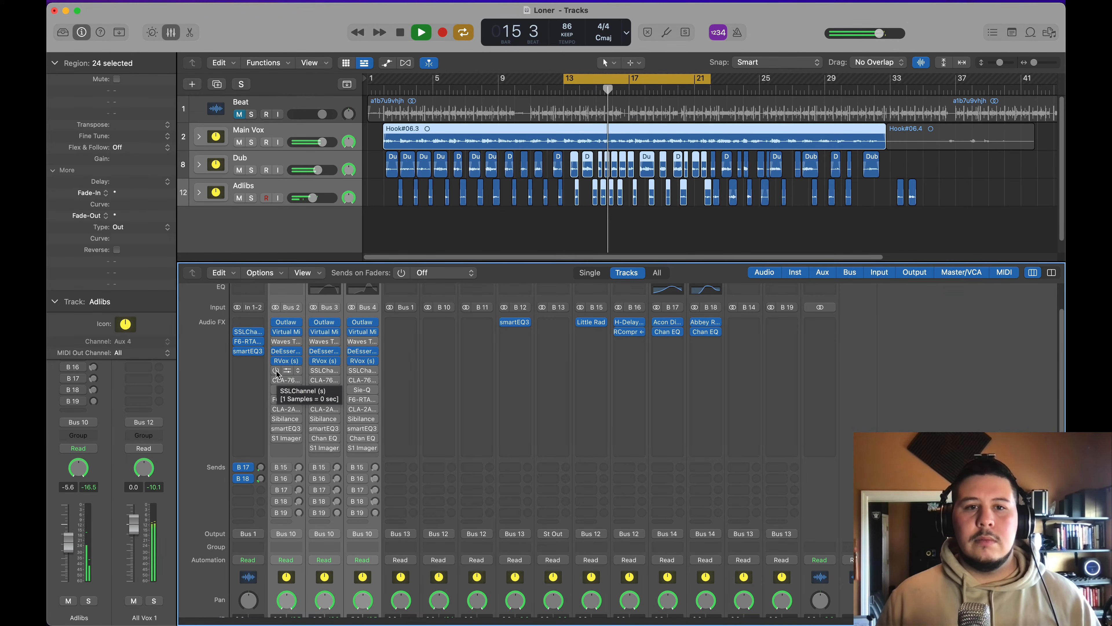
{"action": "left_click", "coordinate": [276, 370]}
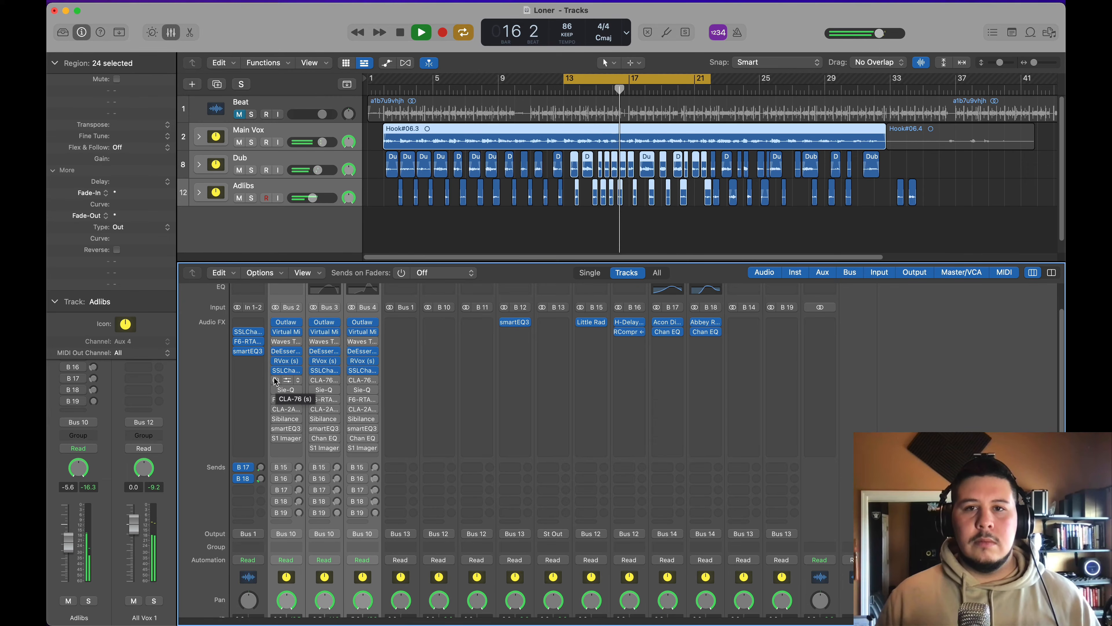
{"action": "left_click", "coordinate": [274, 377]}
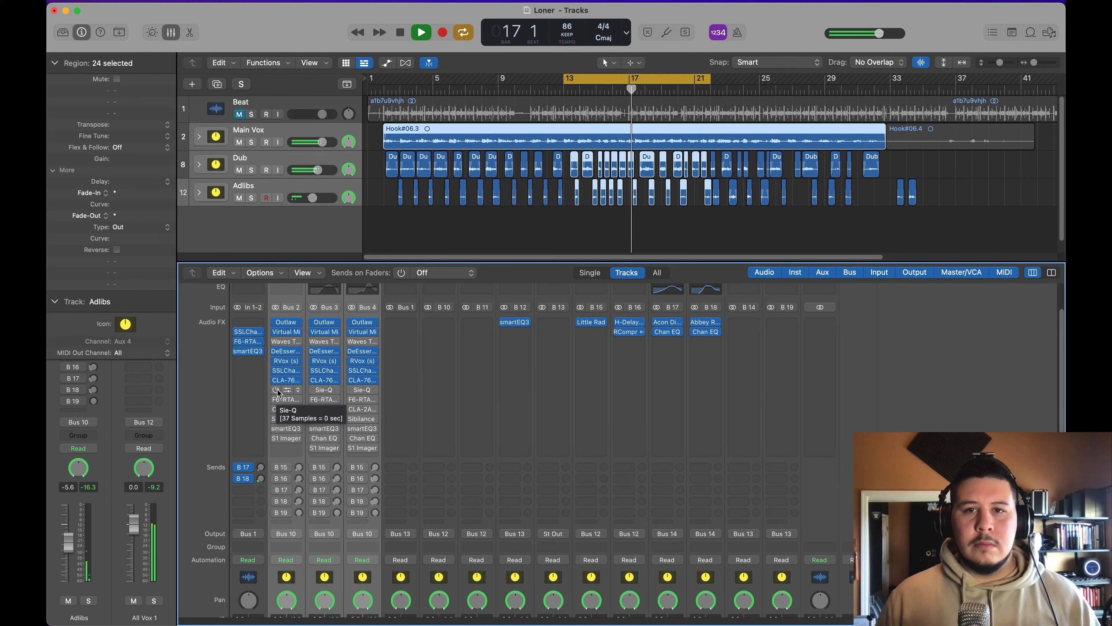
{"action": "left_click", "coordinate": [277, 390]}
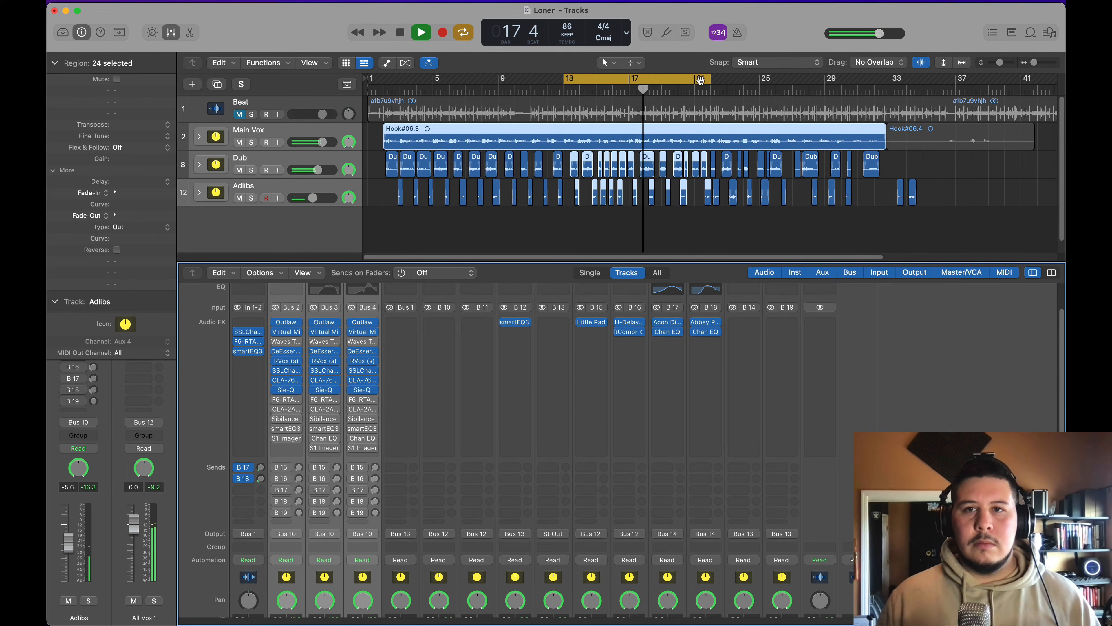
Step: Extend the cycle's end to about bar 28 and re-enable the vocal channels' remaining plug-ins from F6-RTA through S1 Imager, leaving Waves Tune bypassed
{"action": "left_click_drag", "start_coordinate": [743, 85], "coordinate": [854, 86]}
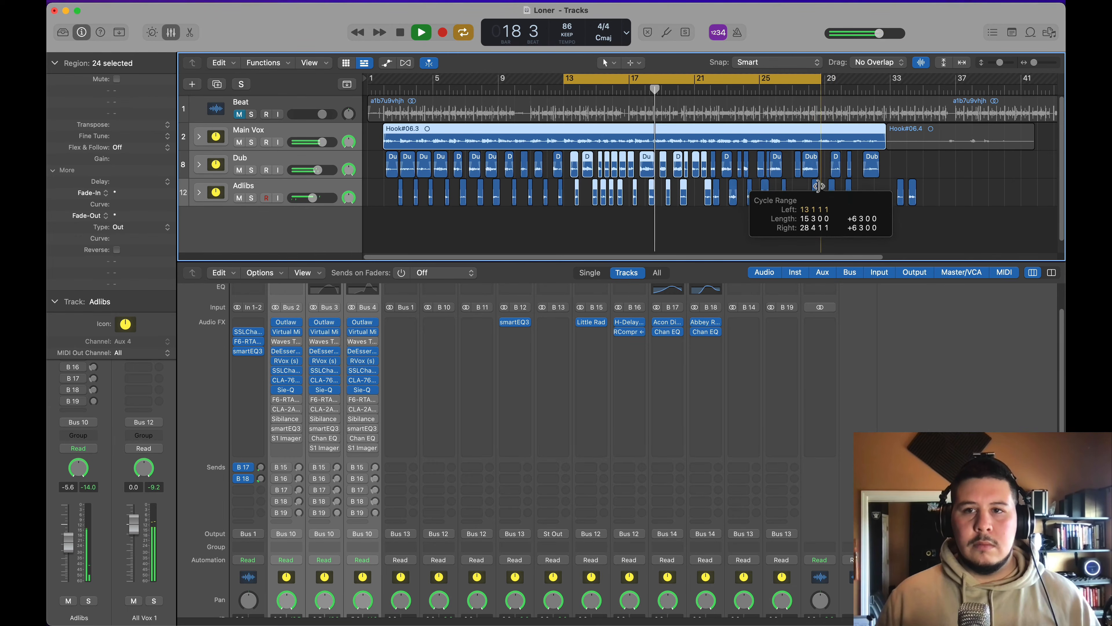
{"action": "left_click", "coordinate": [274, 400]}
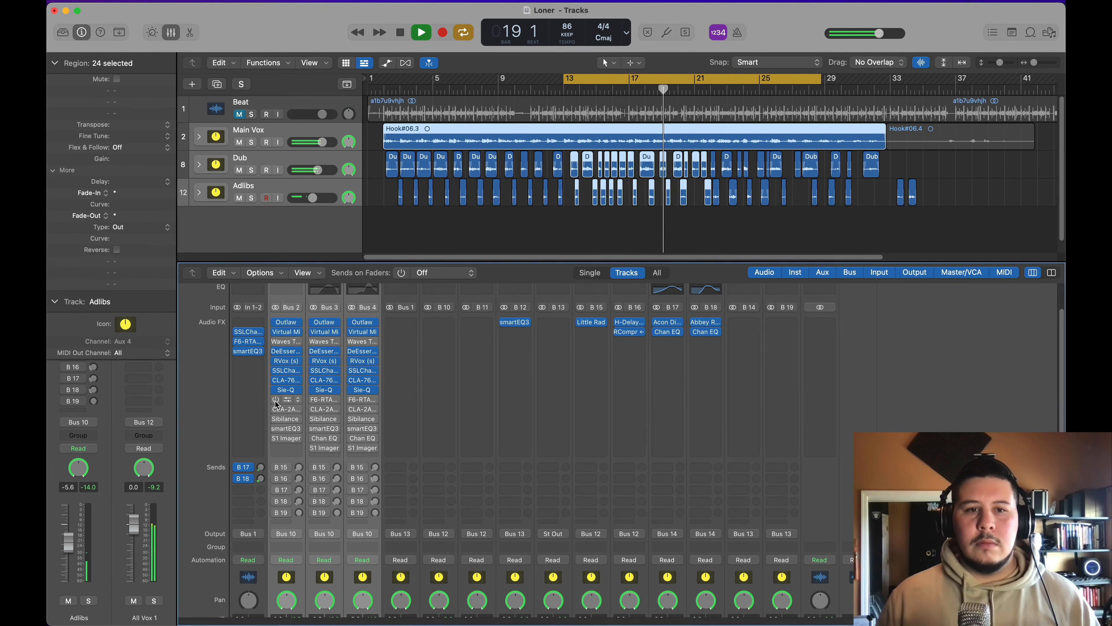
{"action": "left_click", "coordinate": [276, 420]}
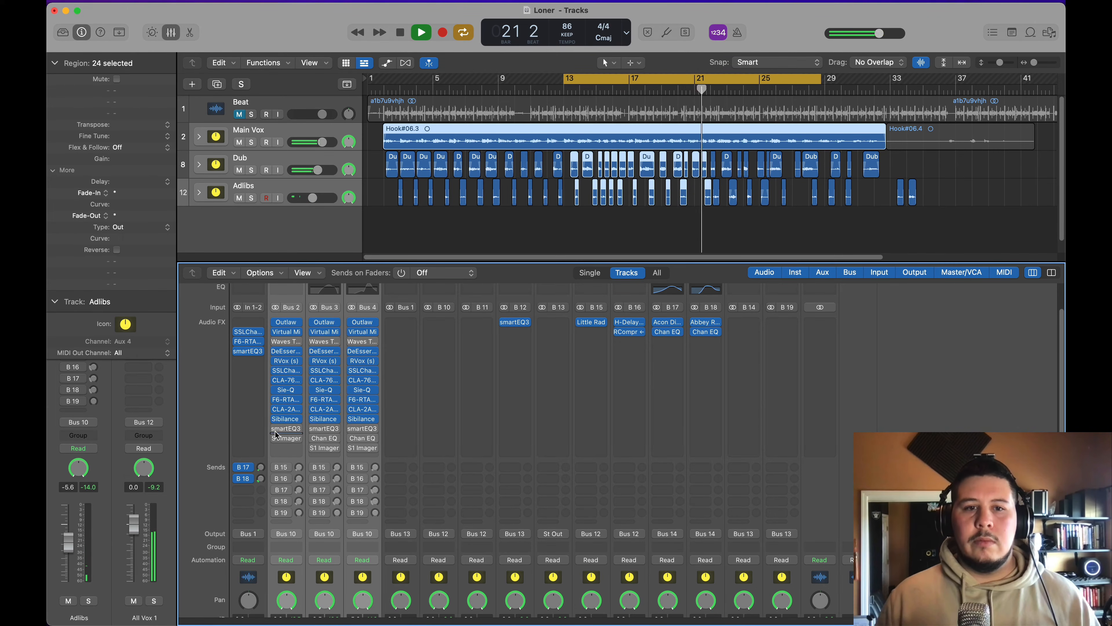
{"action": "left_click", "coordinate": [275, 428]}
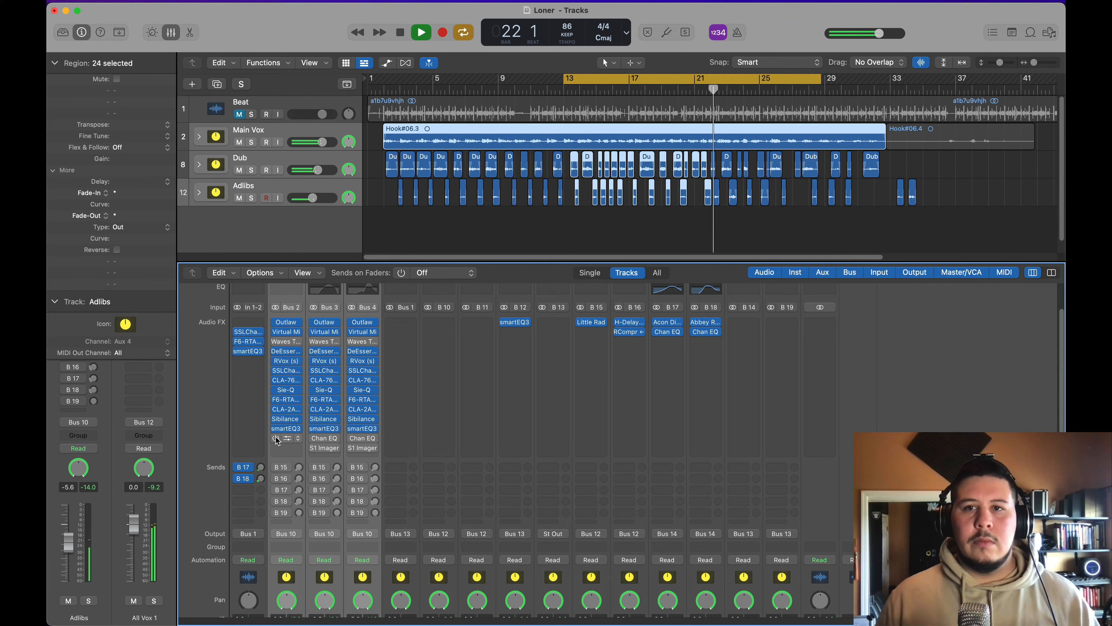
{"action": "left_click", "coordinate": [276, 438]}
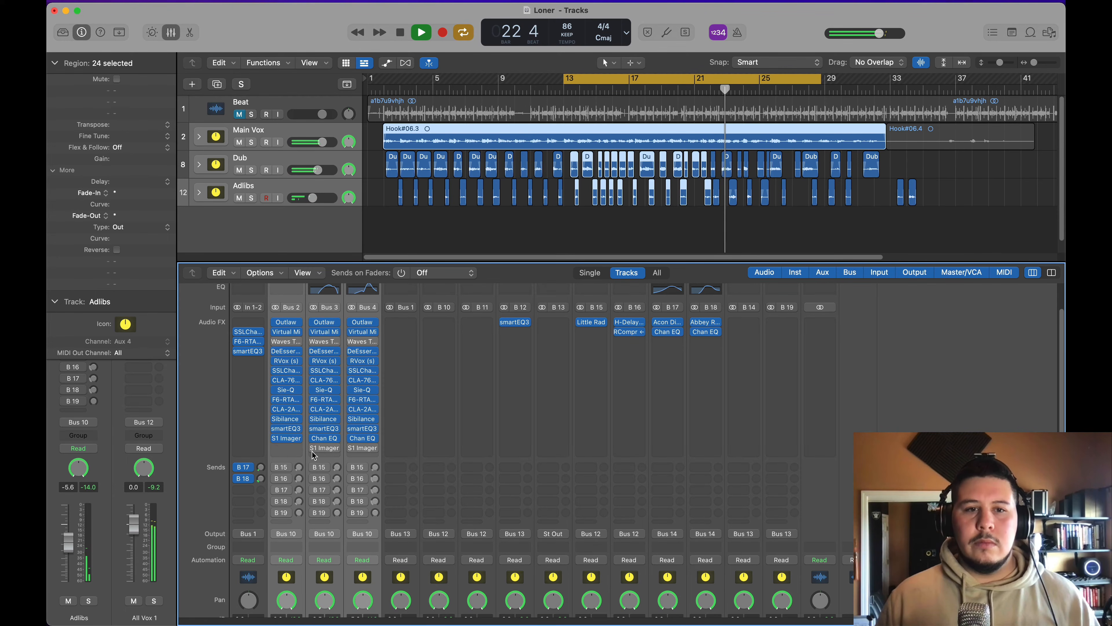
{"action": "mouse_move", "coordinate": [312, 448]}
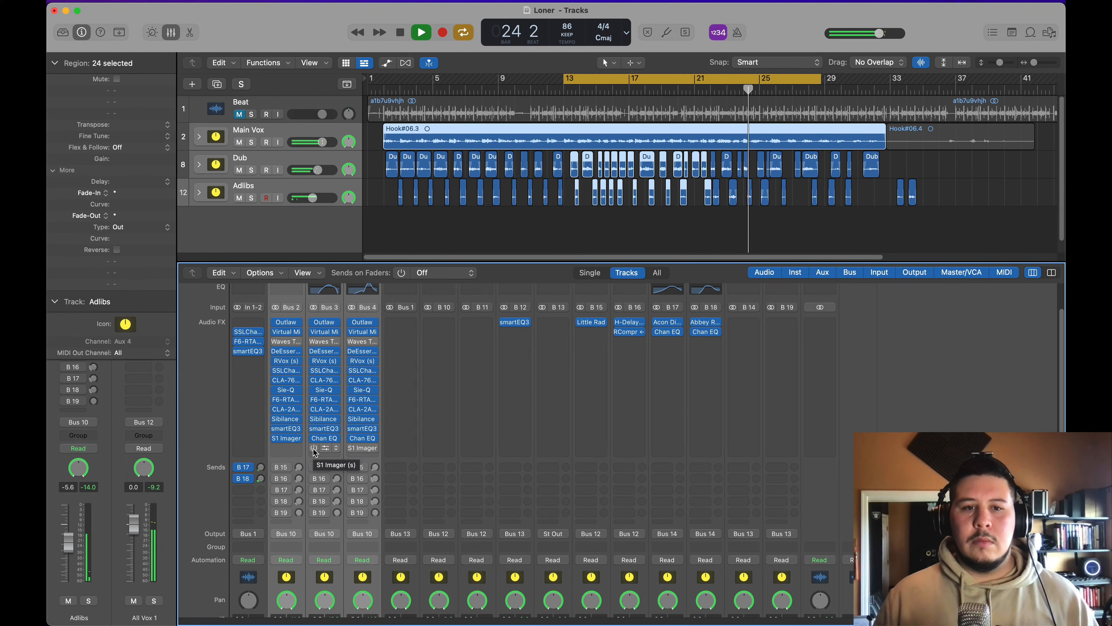
{"action": "left_click", "coordinate": [314, 447]}
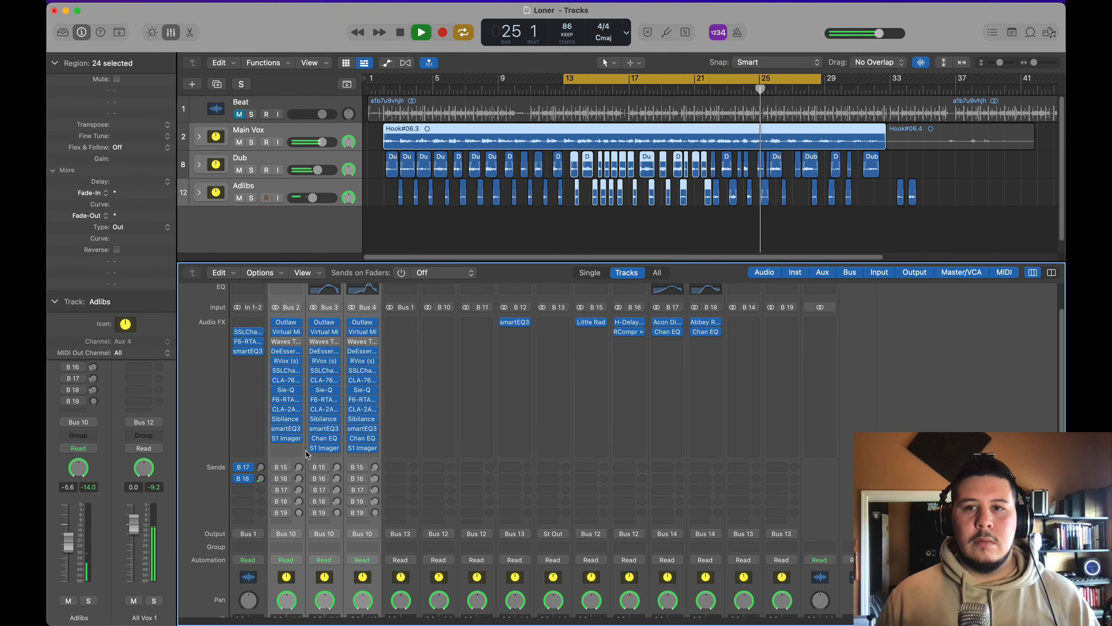
Step: Re-enable sends B 15 through B 18 on the Main Vox, Dub and Adlibs channels, leaving B 19 off, and resume looped playback
{"action": "left_click", "coordinate": [276, 478]}
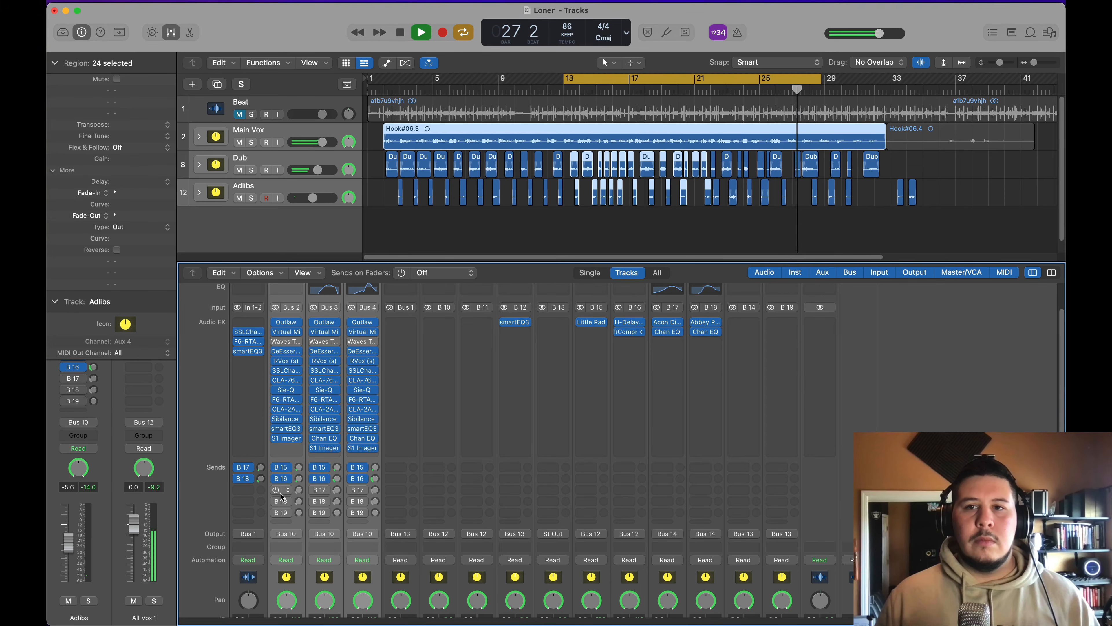
{"action": "key", "text": "space"}
{"action": "key", "text": "space"}
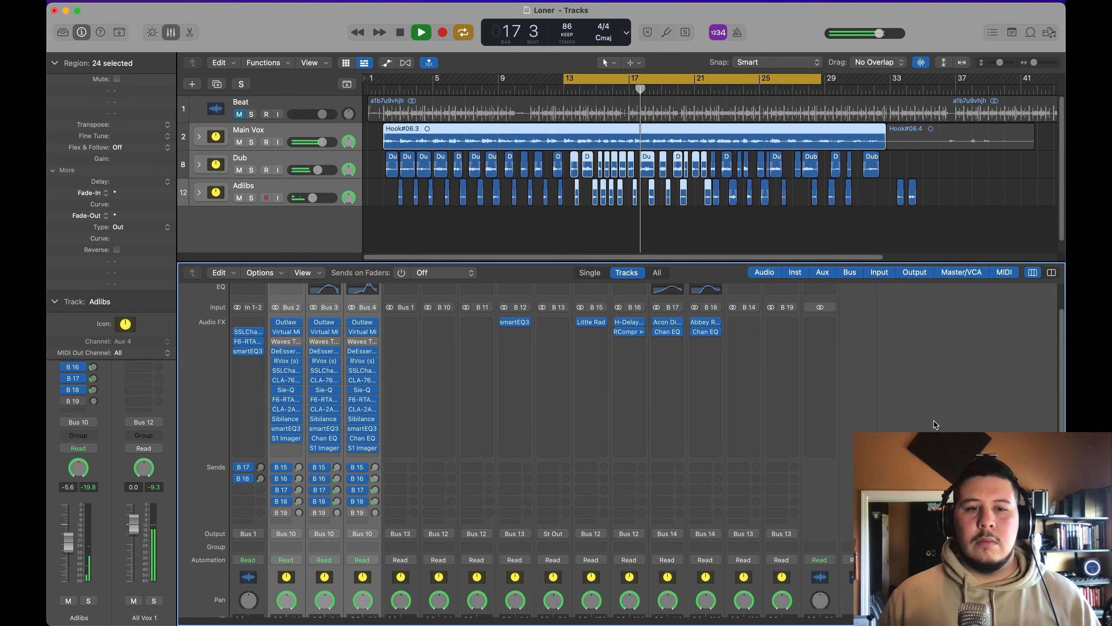
Step: Unmute the Beat track during playback to hear the fully processed vocals with the instrumental
{"action": "left_click", "coordinate": [250, 114]}
{"action": "left_click", "coordinate": [250, 115]}
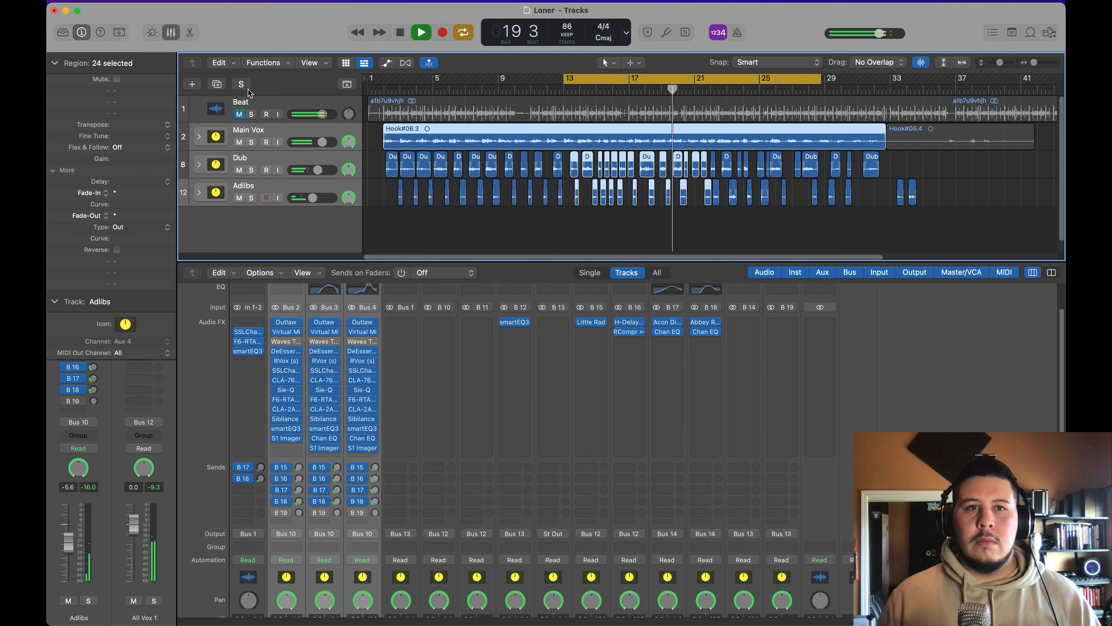
{"action": "left_click", "coordinate": [239, 115]}
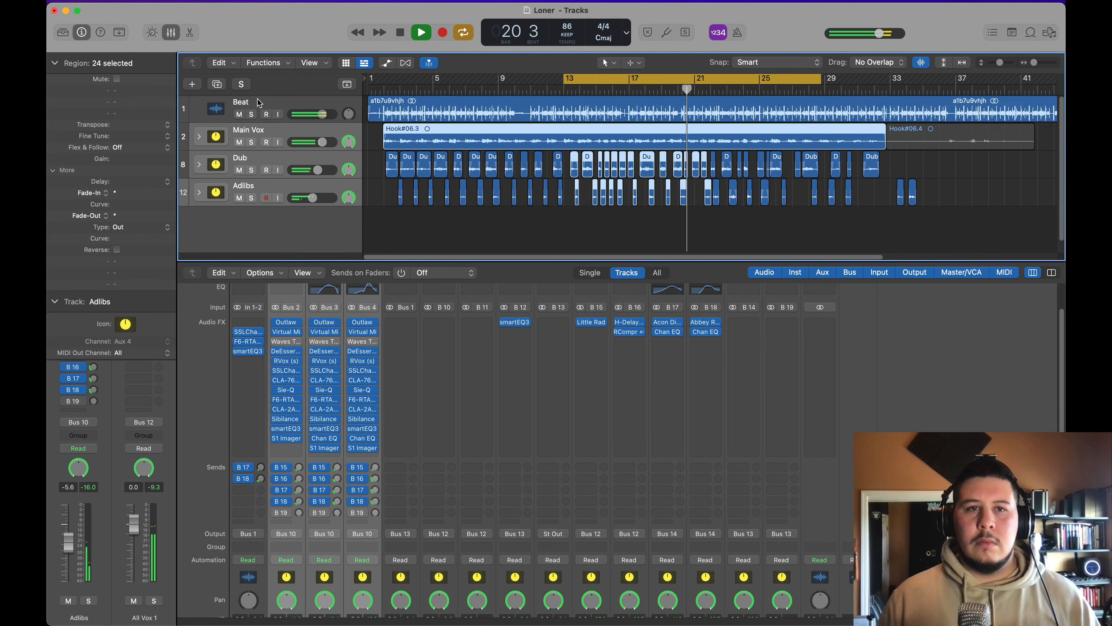
Step: Lower the All Vox bus fader to -1.0 dB while the loop plays
{"action": "scroll", "coordinate": [361, 488], "scroll_direction": "down", "scroll_amount": 3}
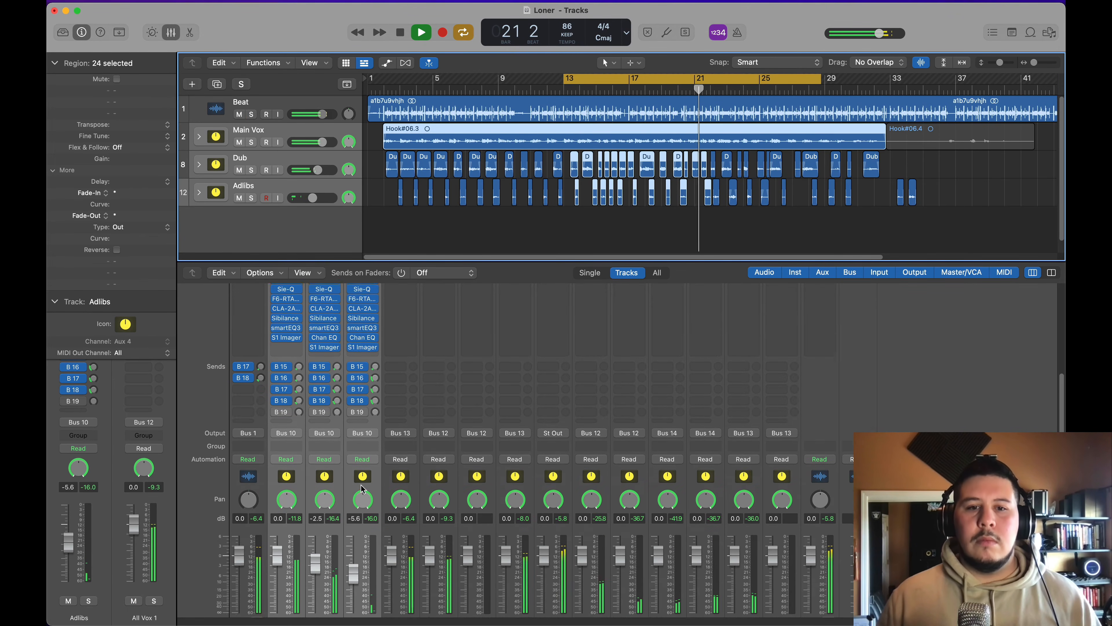
{"action": "scroll", "coordinate": [361, 488], "scroll_direction": "down", "scroll_amount": 2}
{"action": "left_click", "coordinate": [562, 475]}
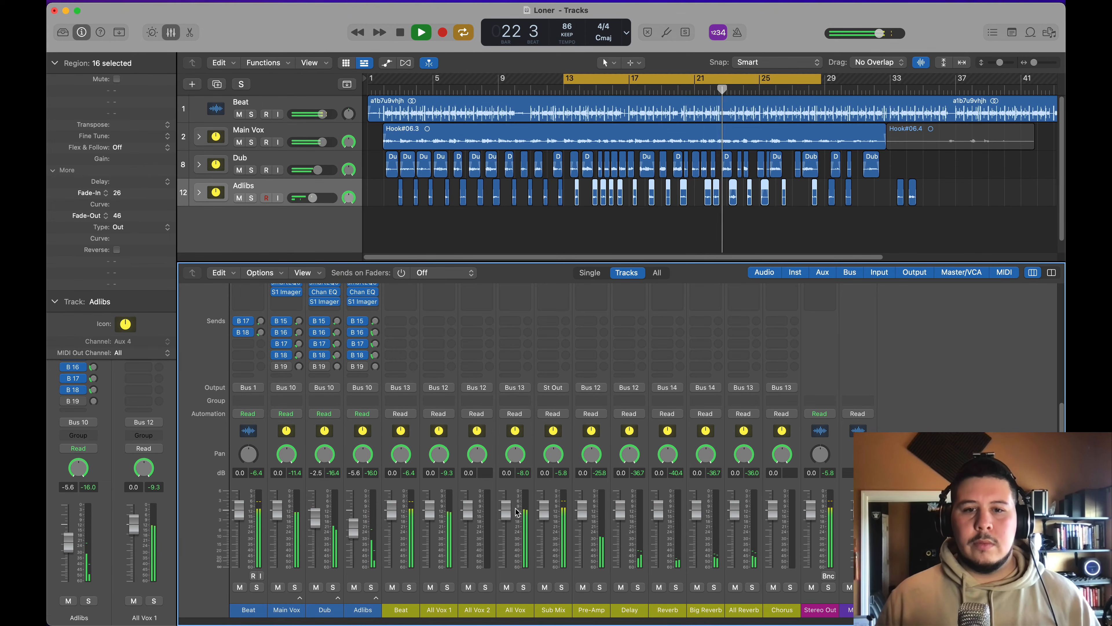
{"action": "left_click_drag", "start_coordinate": [516, 510], "coordinate": [516, 514]}
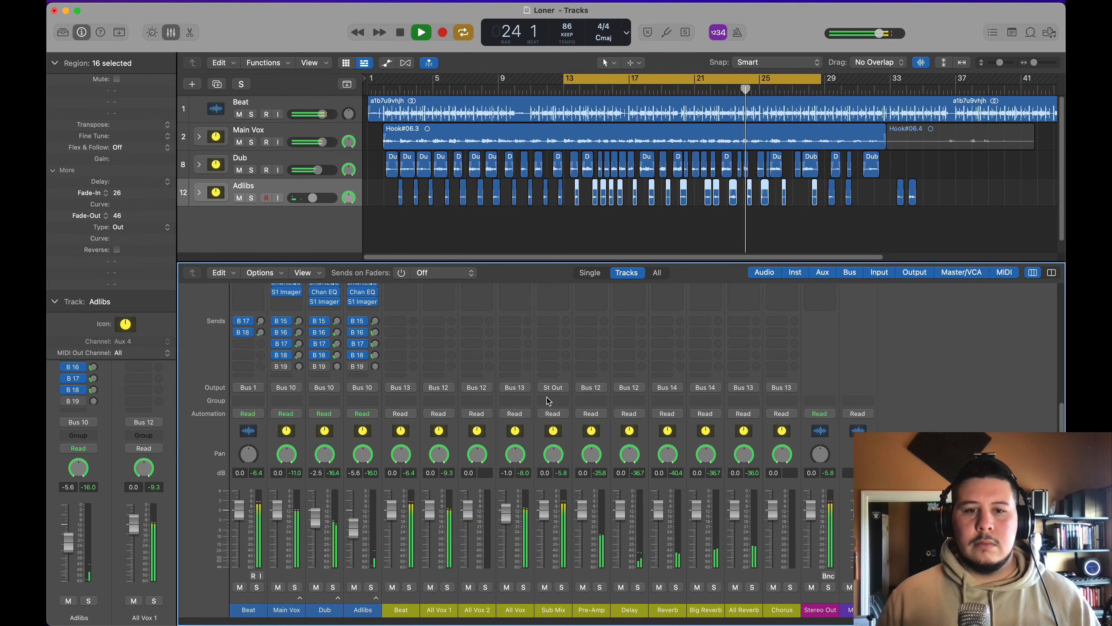
Step: Clear the region selection, stop playback and extend the cycle range's start back to about bar 2, where the Main Vox region begins
{"action": "scroll", "coordinate": [548, 400], "scroll_direction": "up", "scroll_amount": 5}
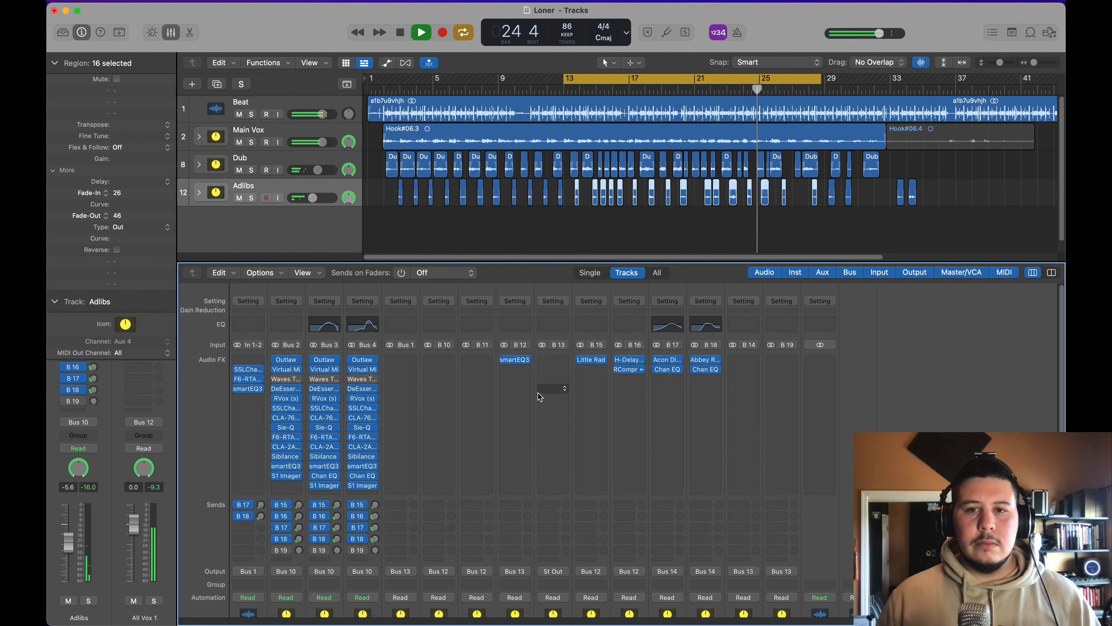
{"action": "left_click", "coordinate": [575, 244]}
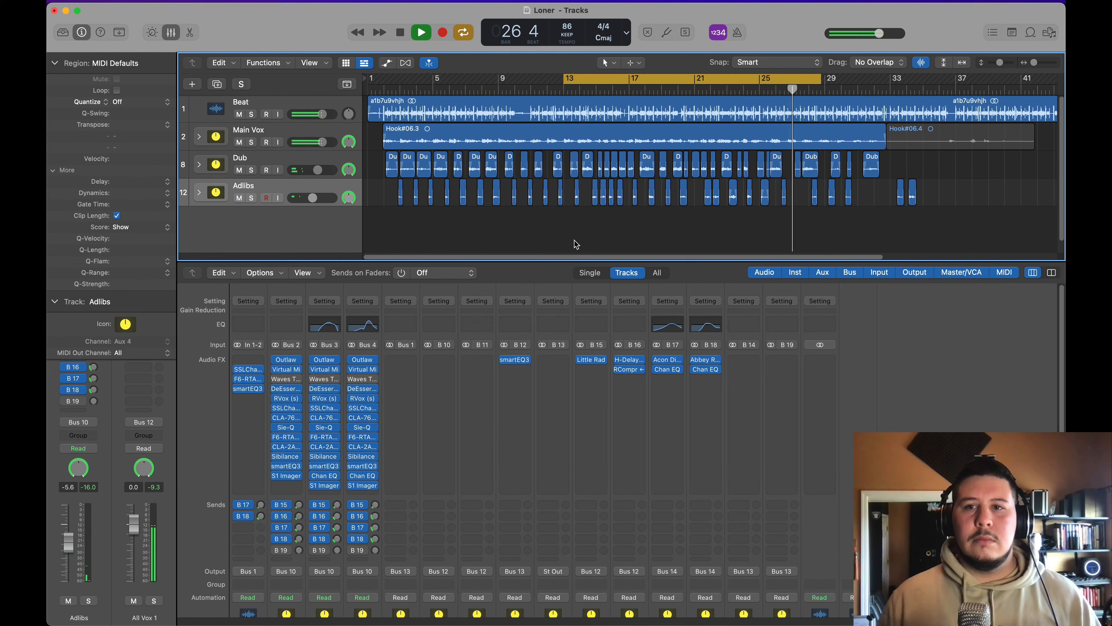
{"action": "key", "text": "space"}
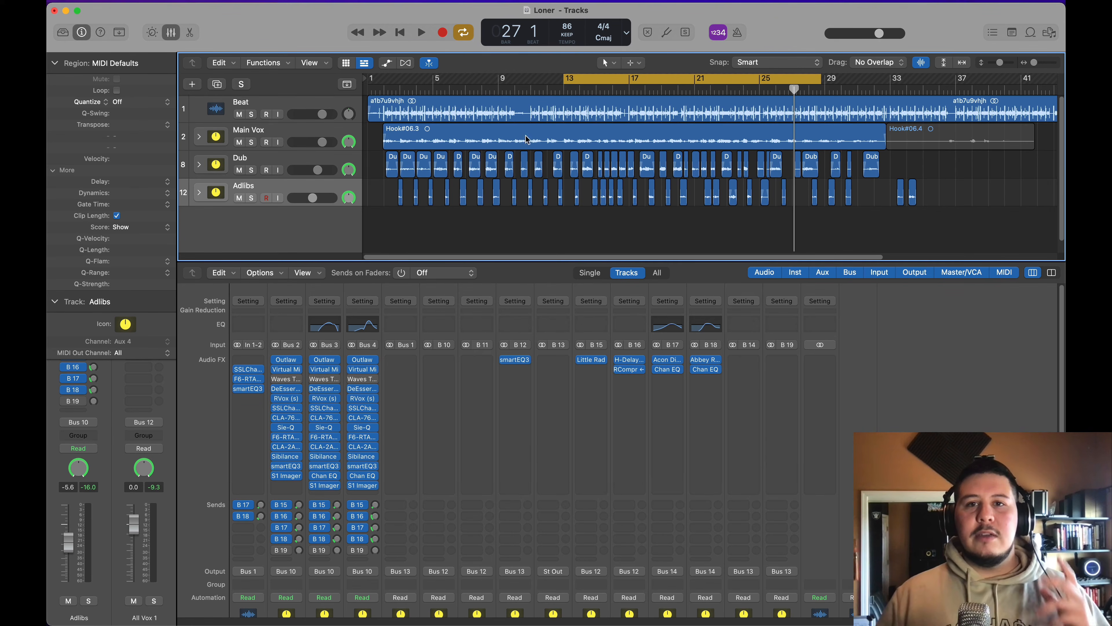
{"action": "left_click_drag", "start_coordinate": [565, 79], "coordinate": [384, 140]}
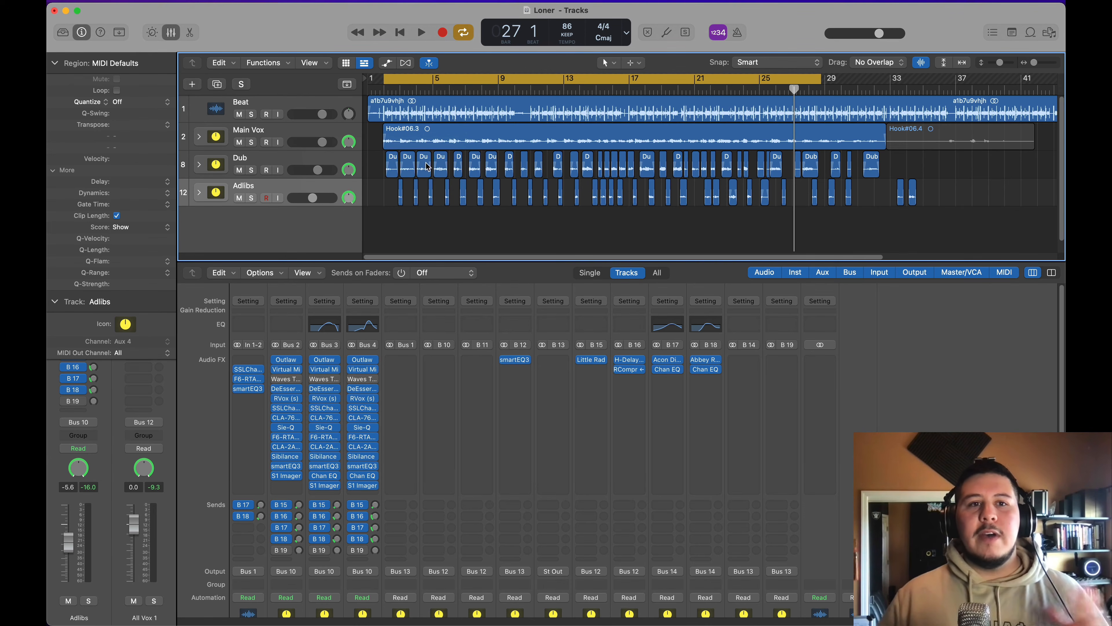